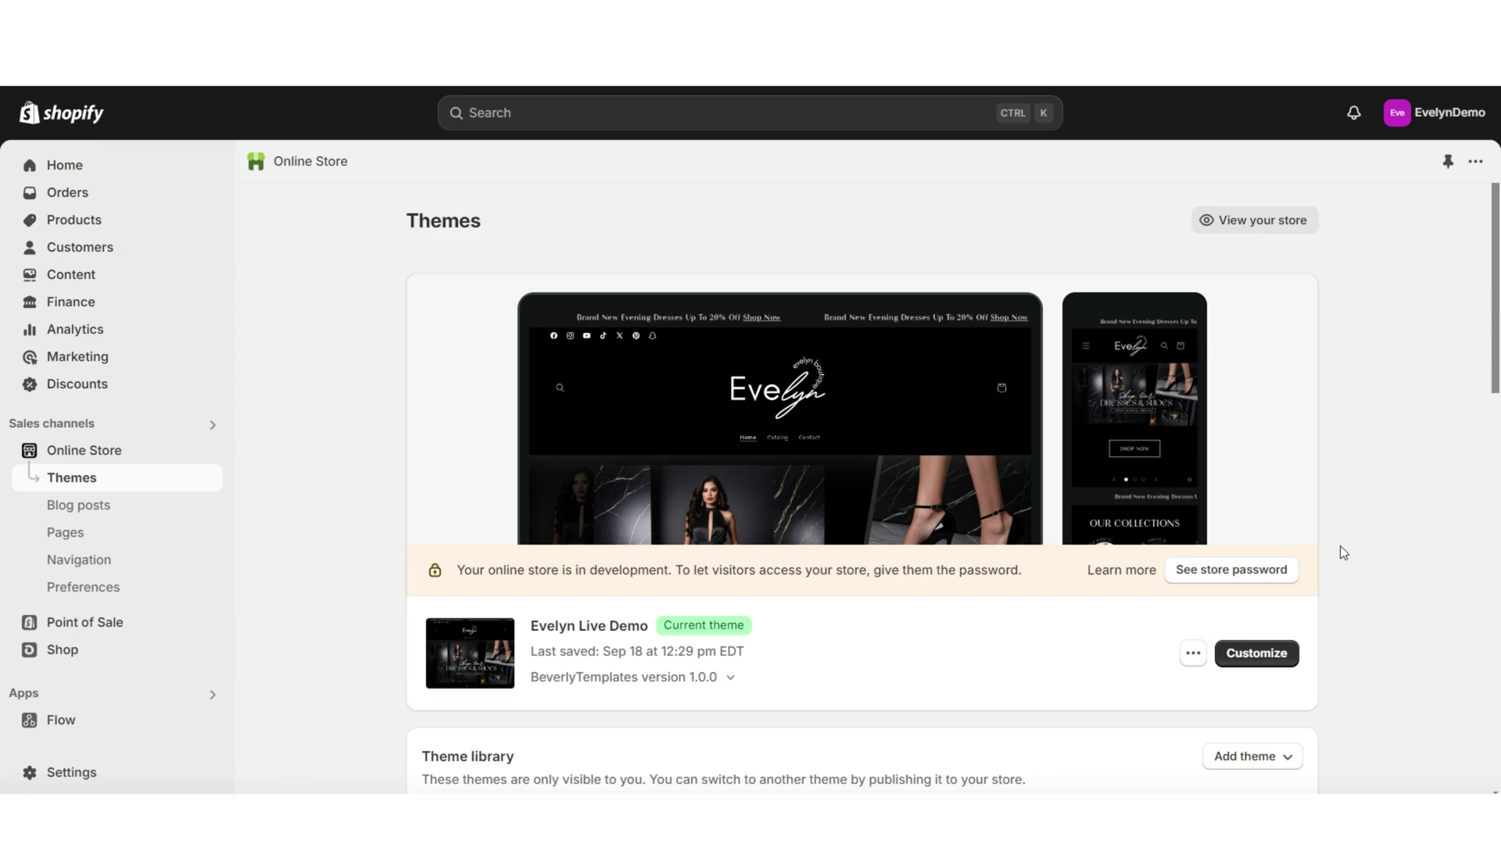
Open the Evelyn Live Demo theme for customization and preview the store's Catalog page
left_click(1280, 662)
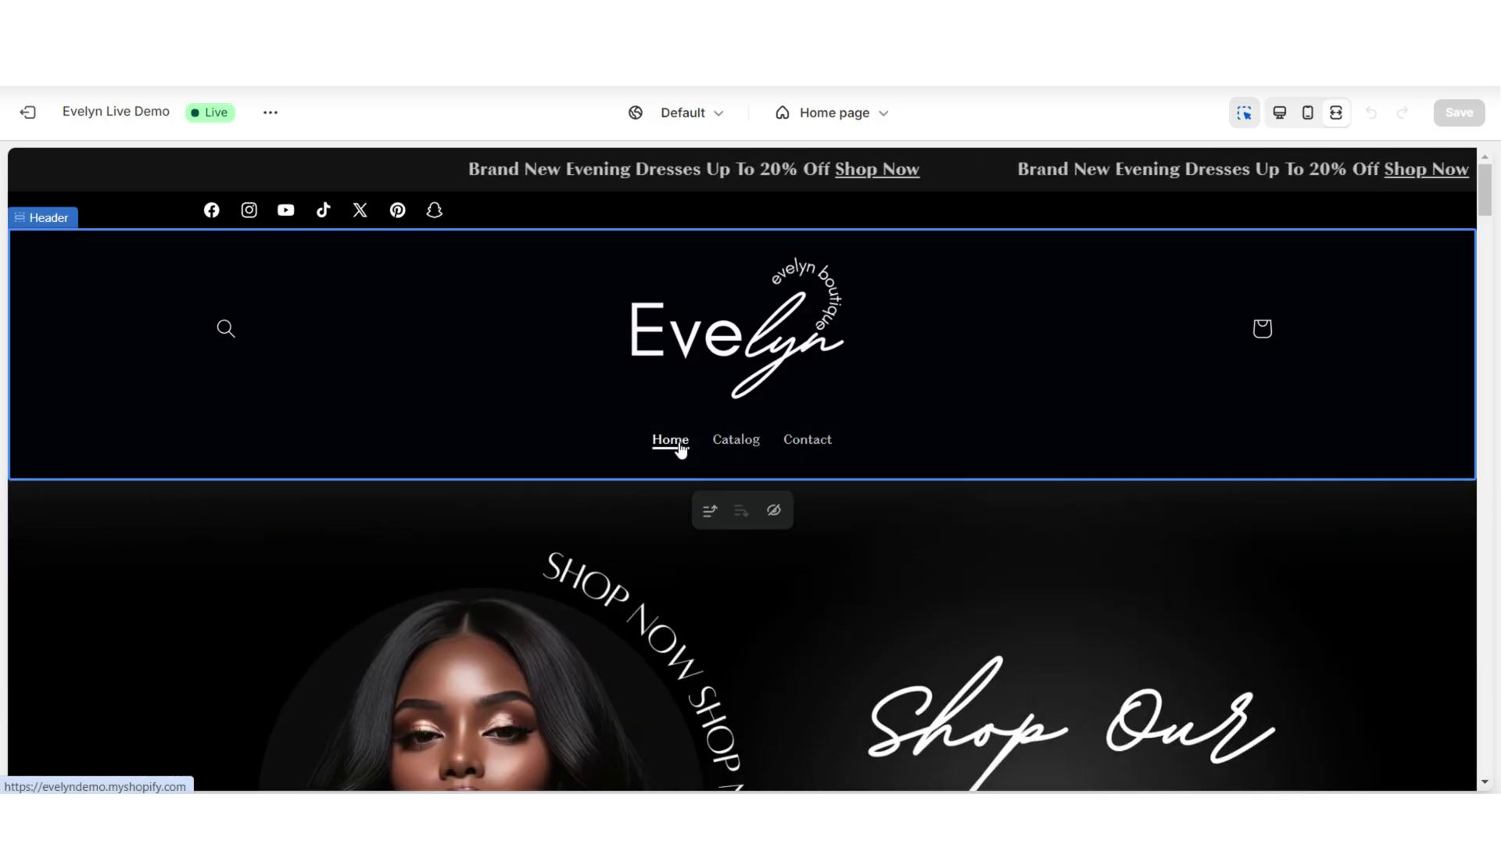
left_click(739, 443)
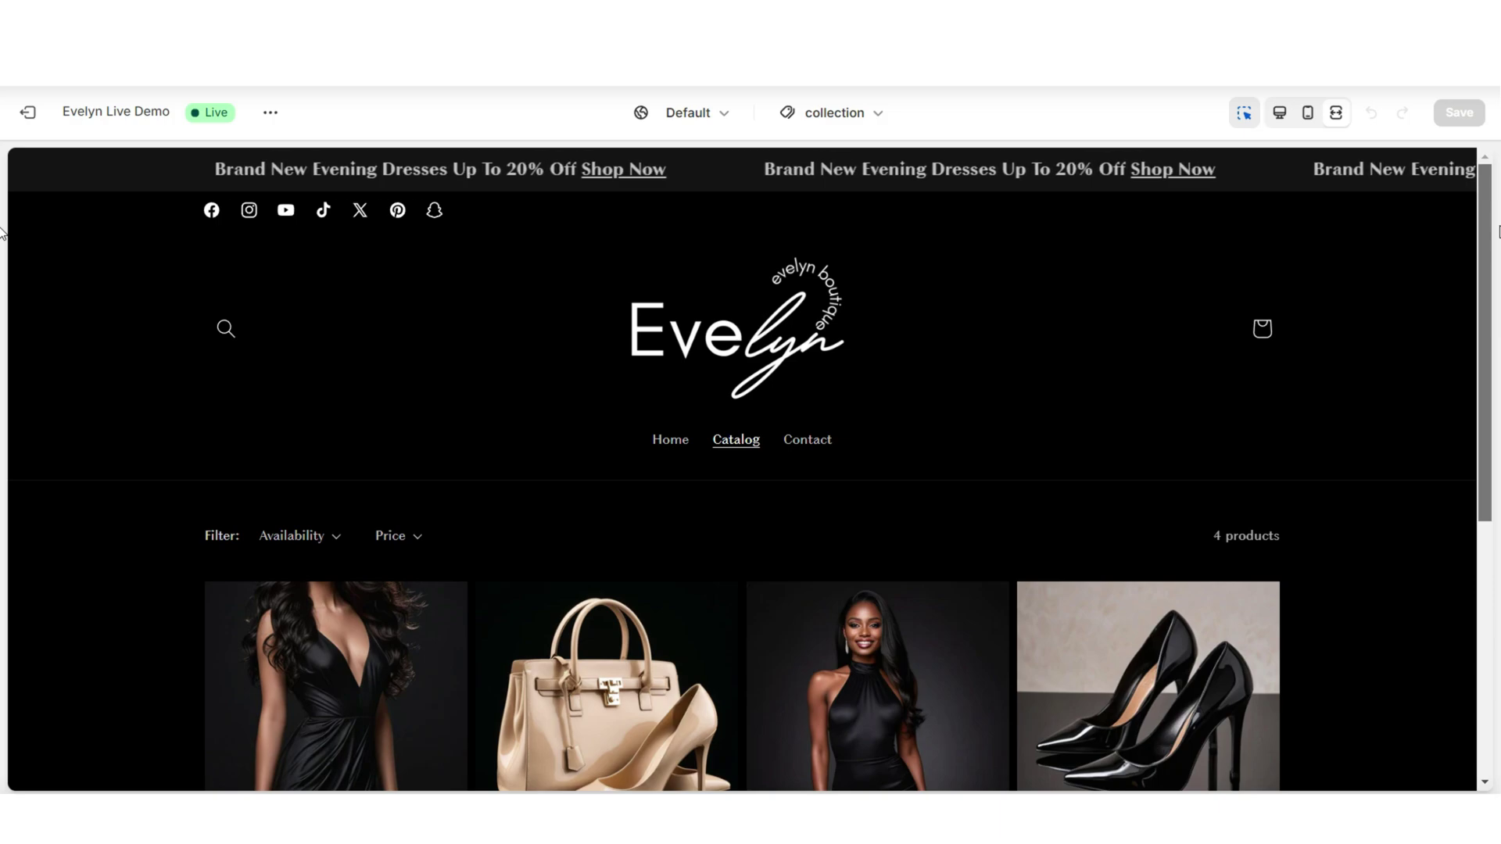
scroll(1492, 289, "down", 1)
scroll(1491, 313, "down", 1)
scroll(1491, 313, "up", 2)
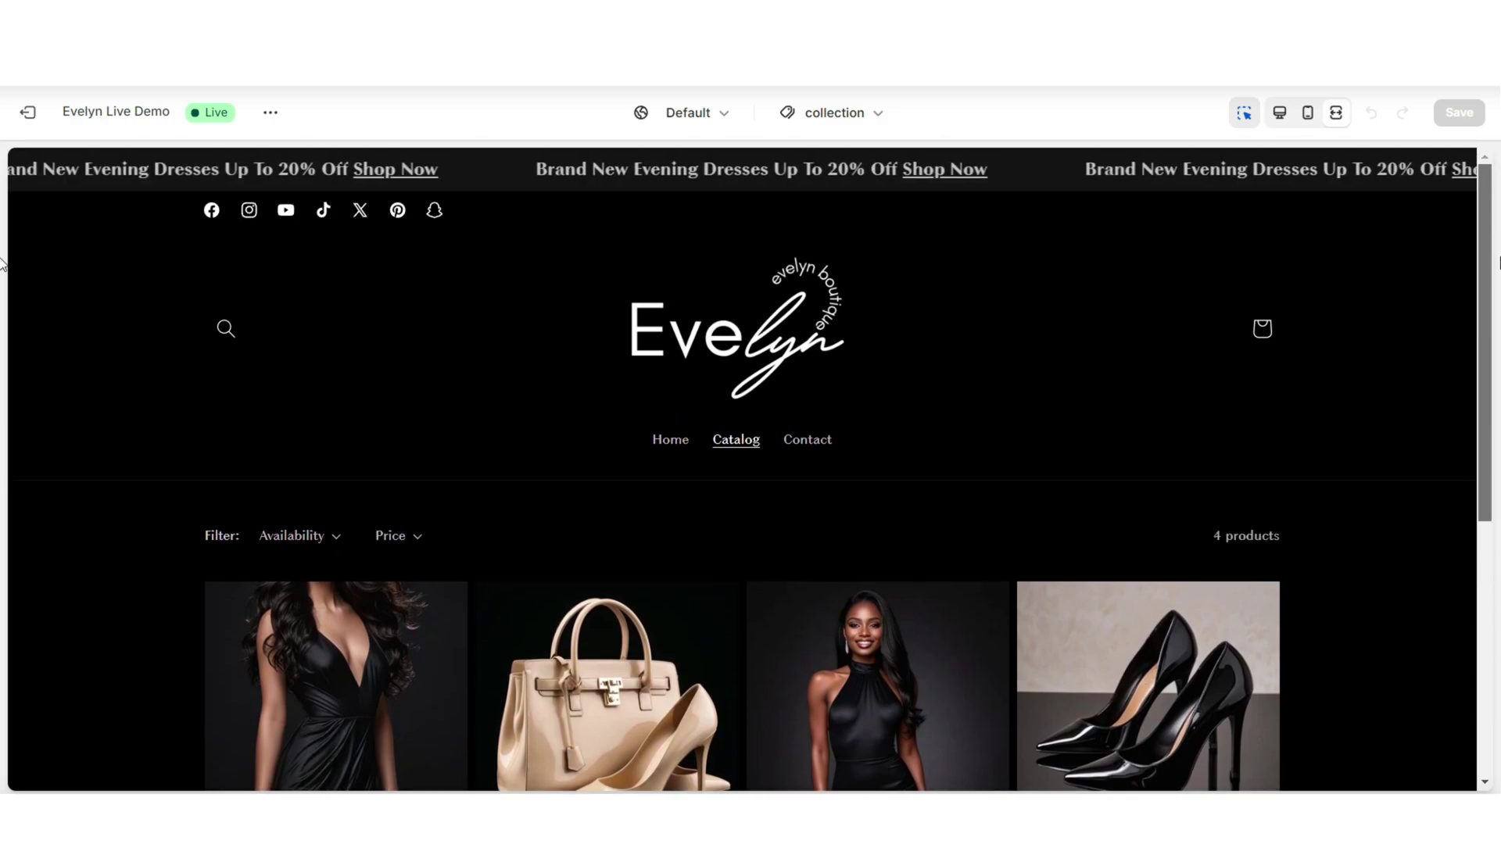
Go to the store's Contact page and clear the heading of its Contact Form section
left_click(814, 440)
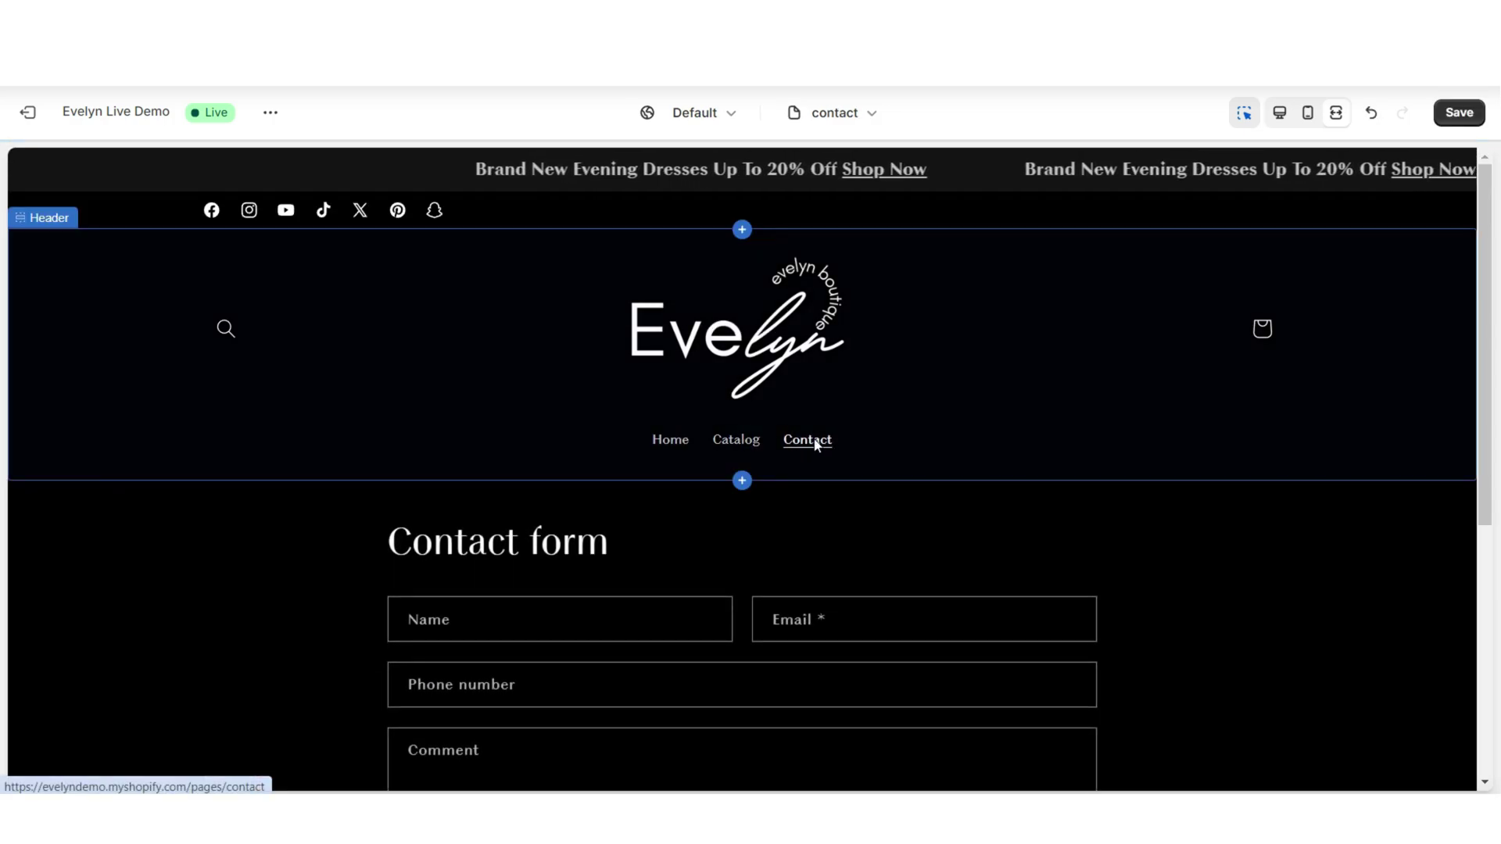
left_click_drag(1489, 368, 1491, 486)
left_click(494, 354)
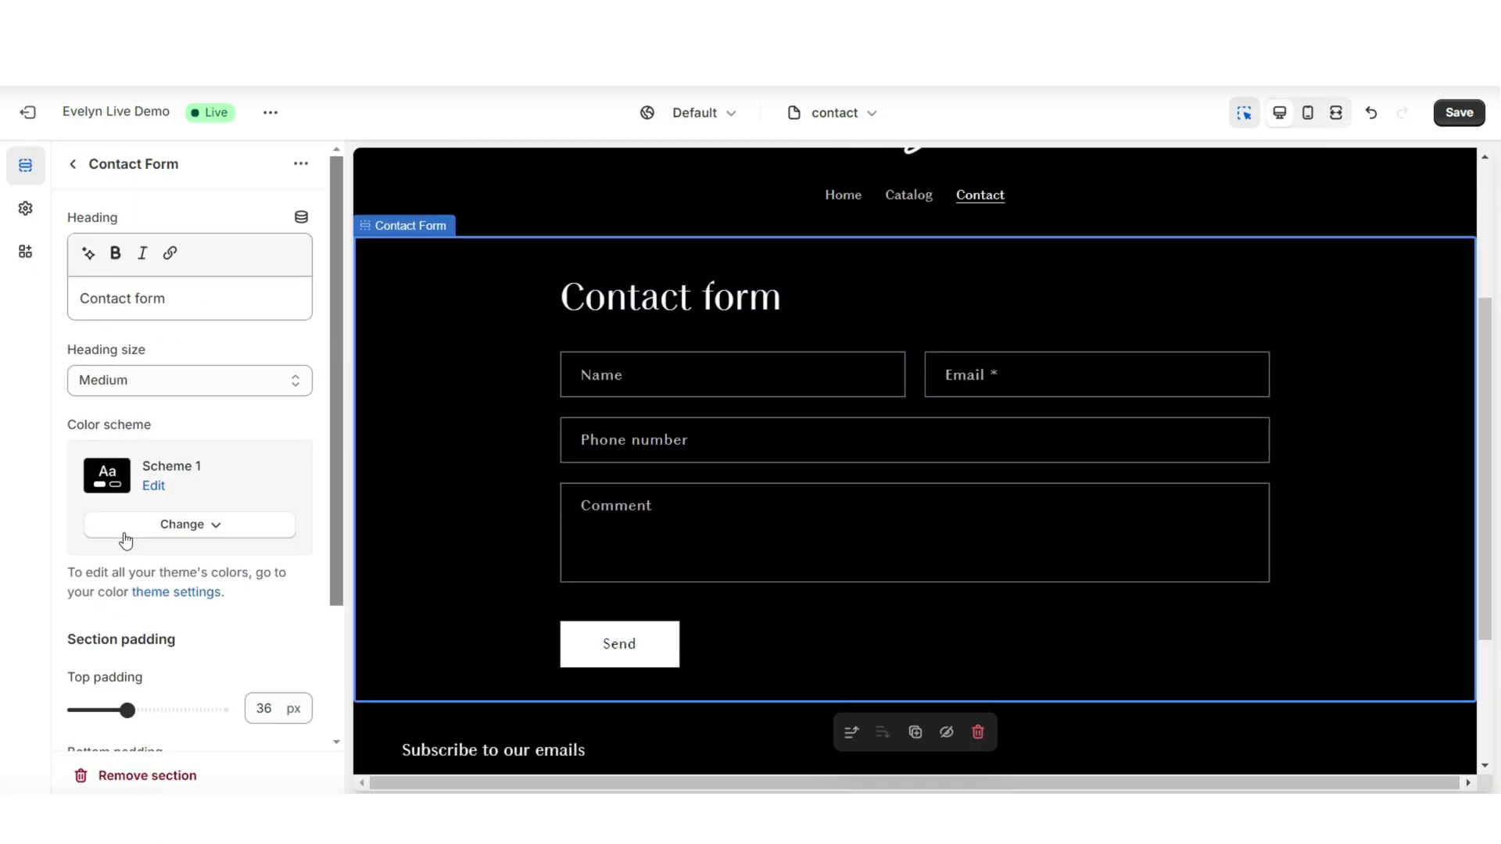
left_click_drag(1480, 434, 1480, 419)
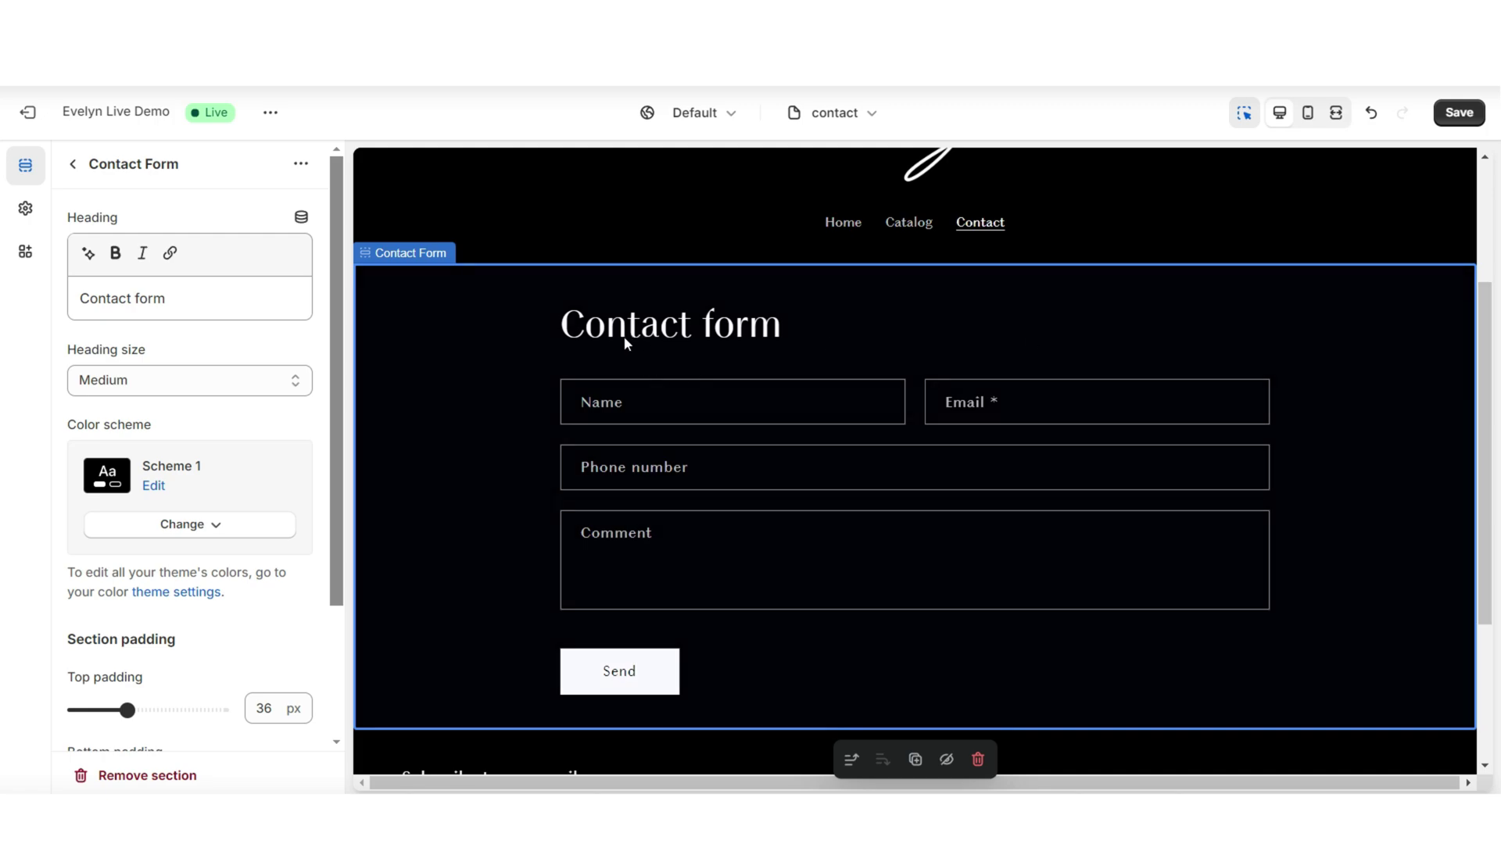
scroll(625, 342, "up", 1)
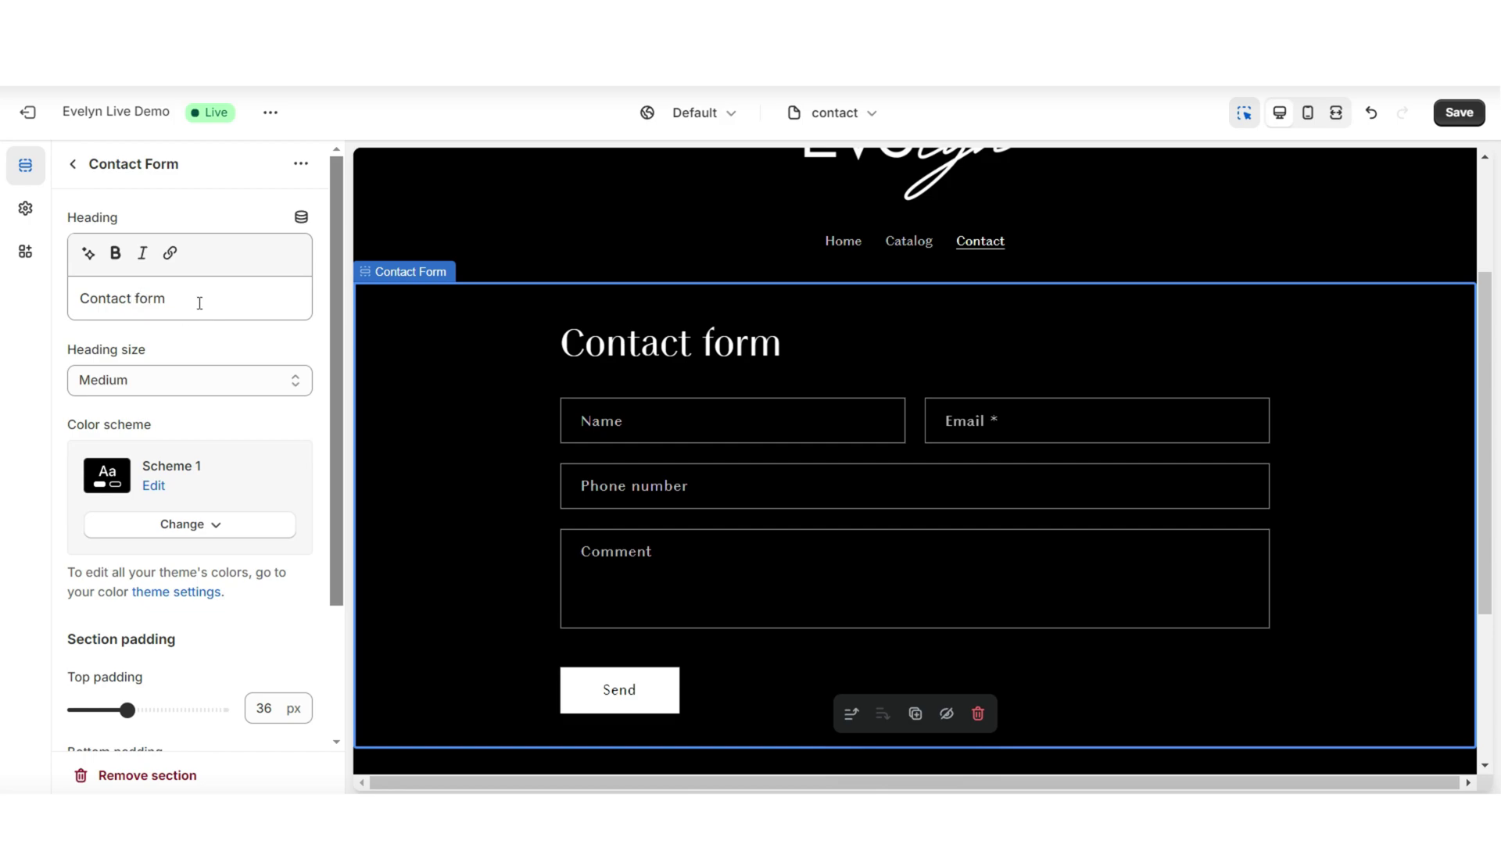
key("BackSpace")
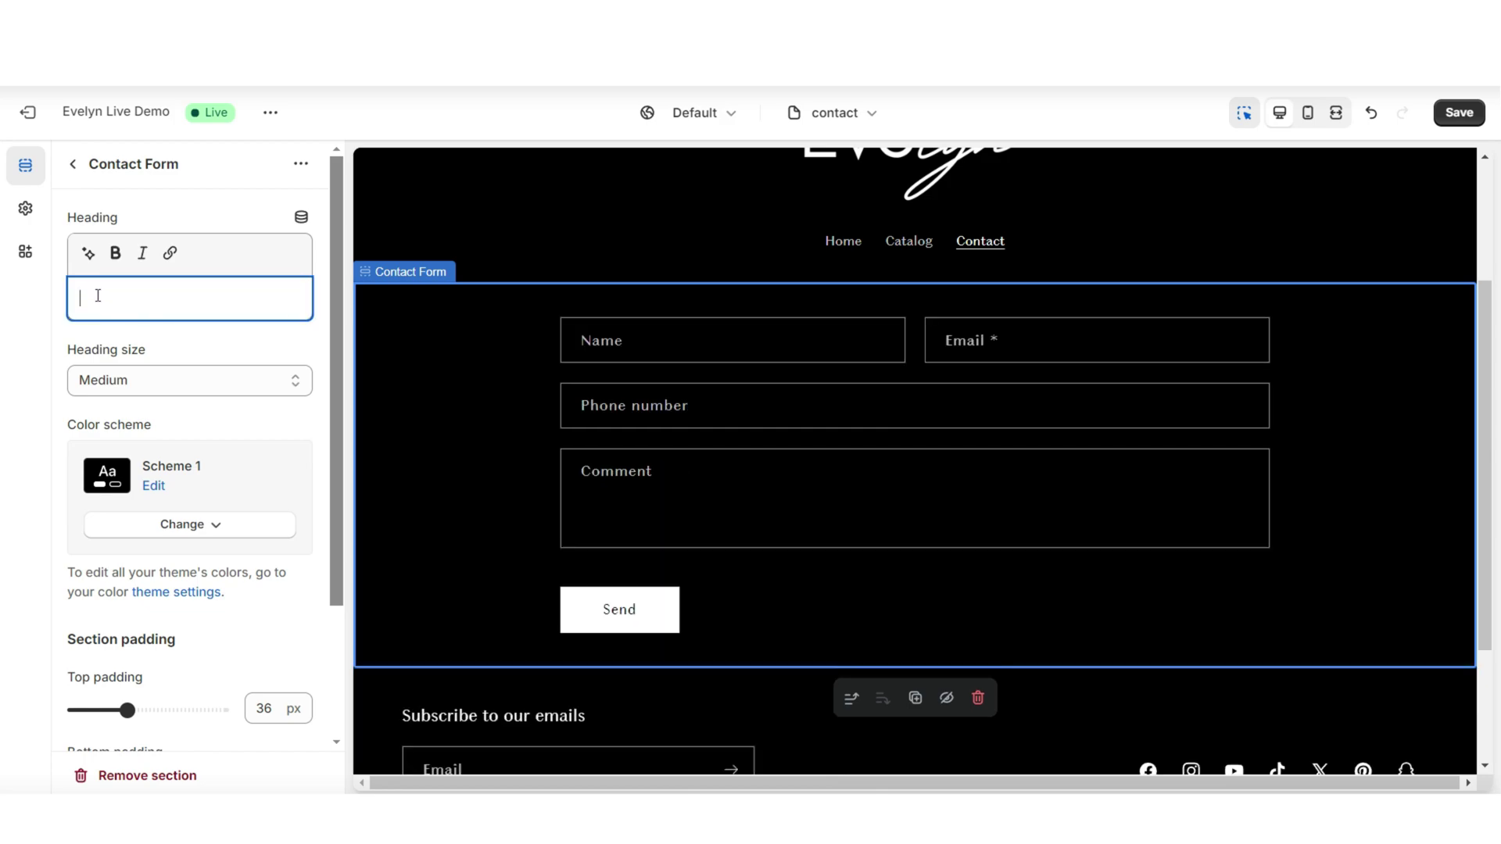
Add a Rich text section to the contact template and move it above the contact form, first in the template
left_click(900, 674)
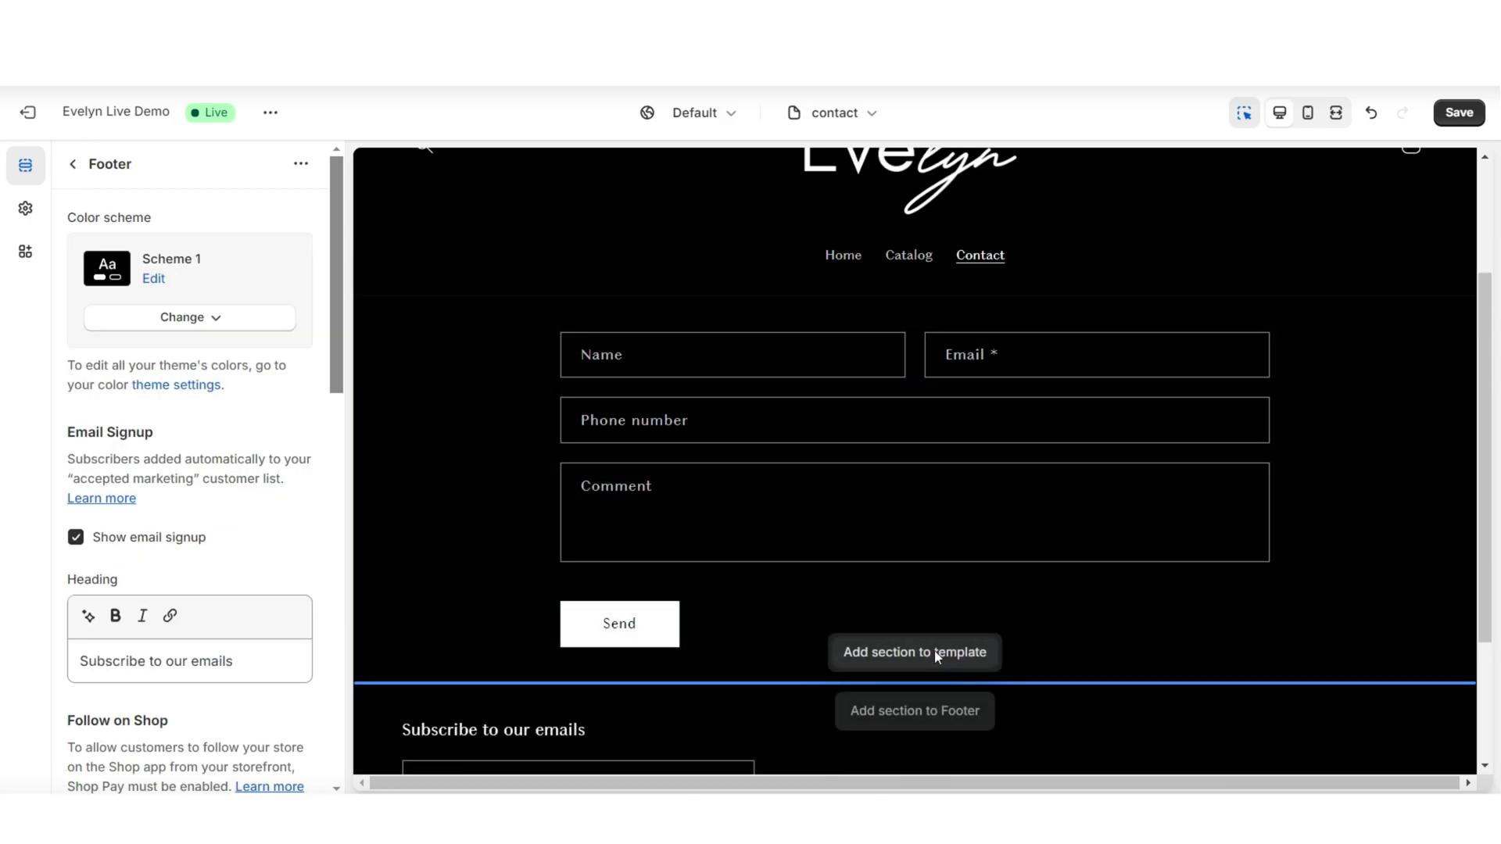
left_click(937, 653)
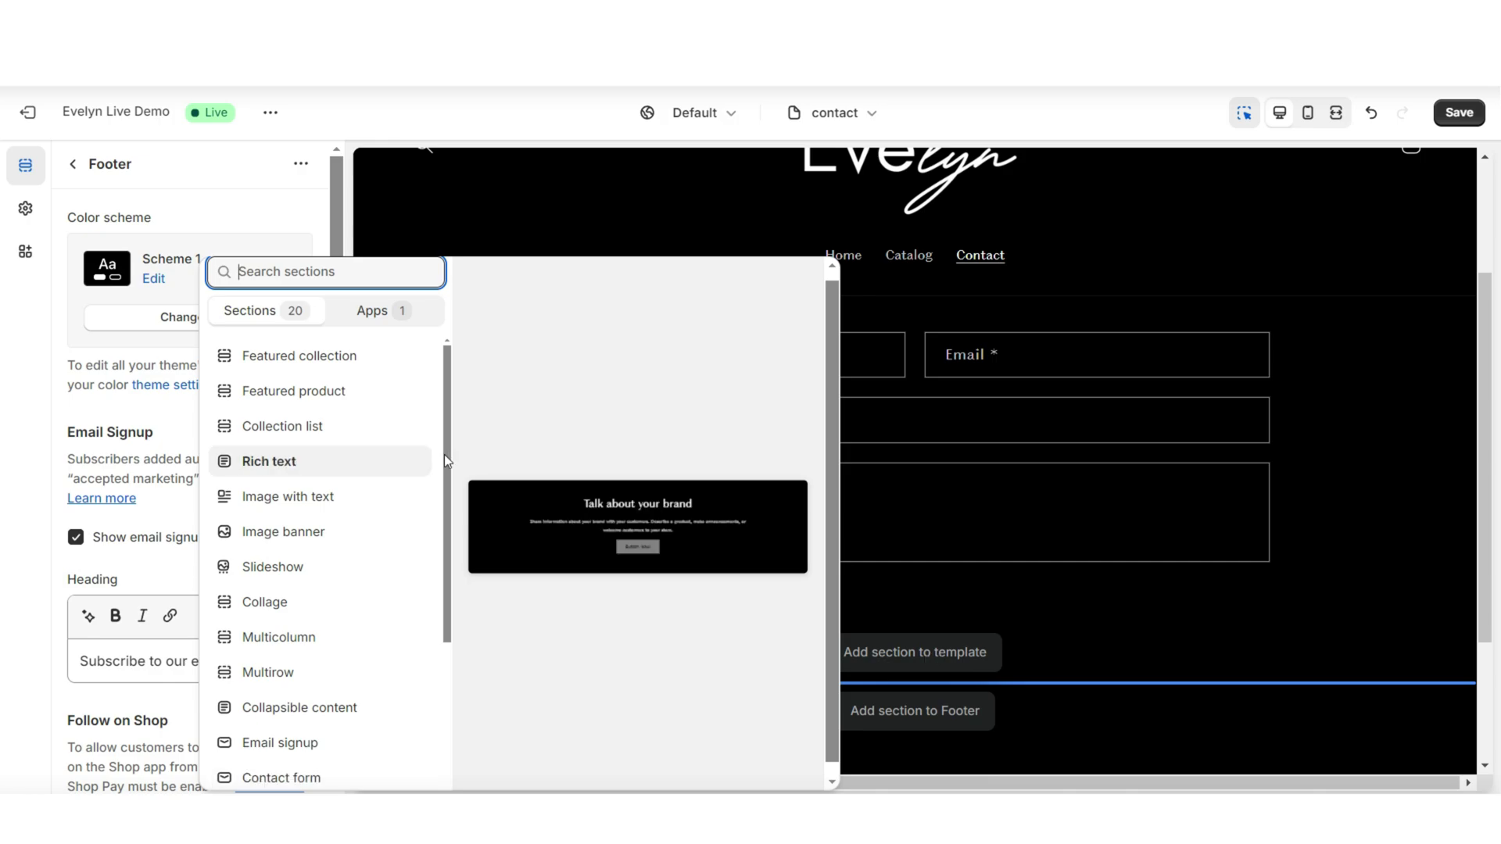
left_click(358, 468)
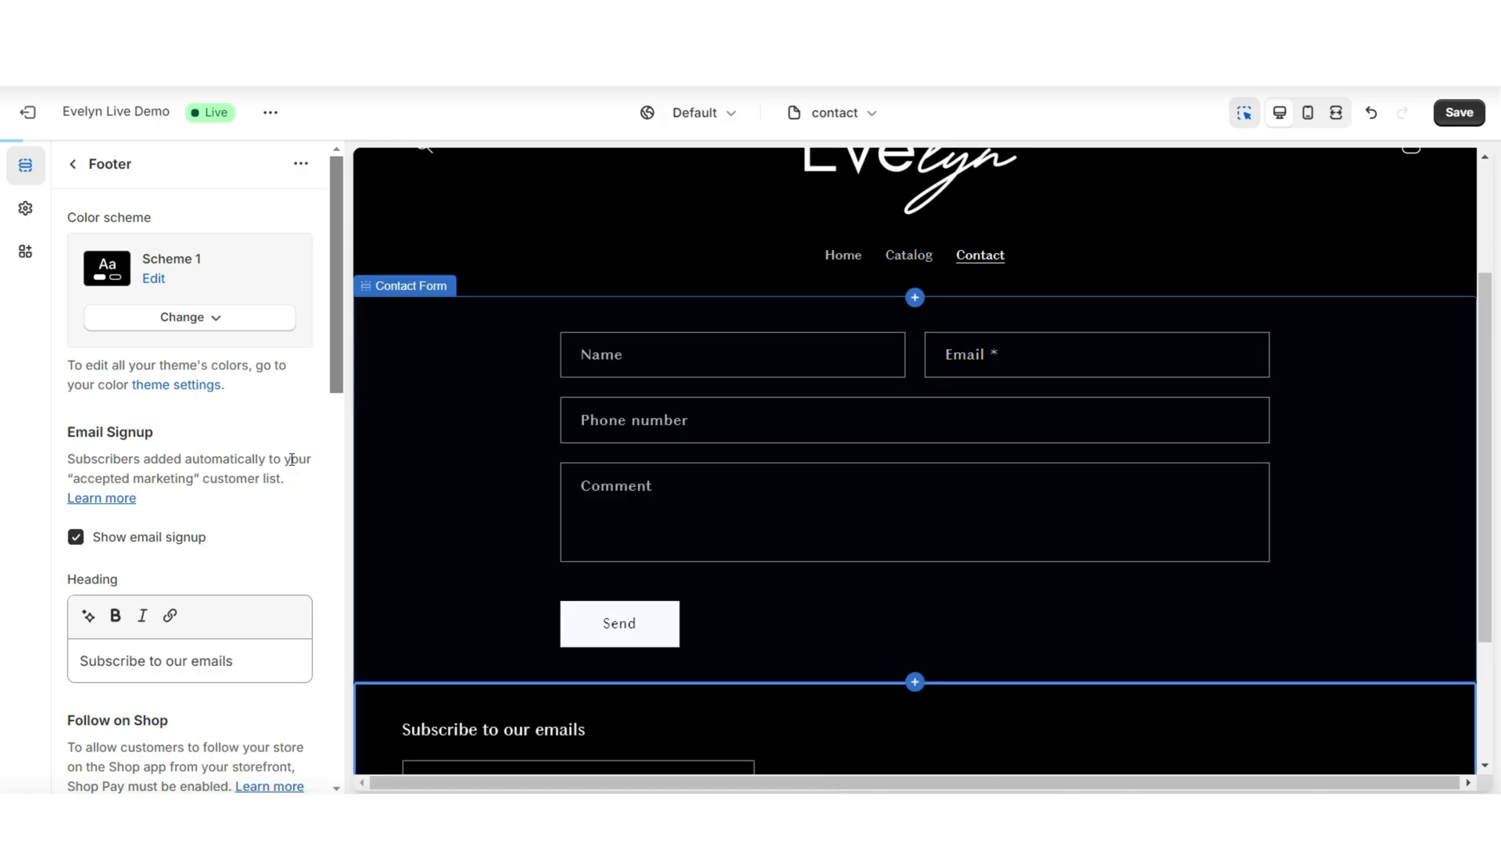
left_click(73, 163)
left_click_drag(91, 434, 312, 429)
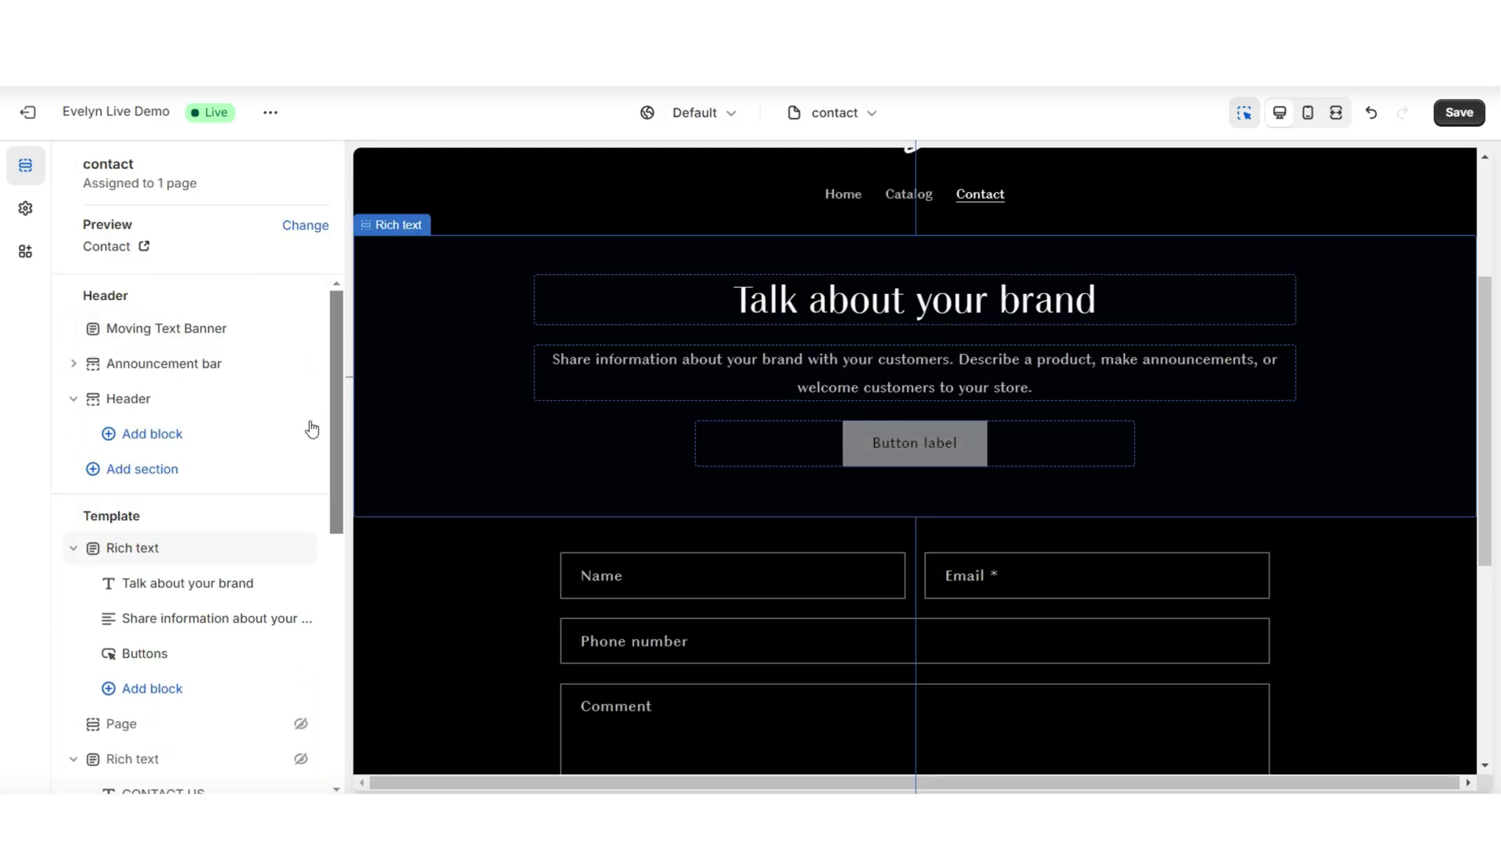
Change the new Rich text section's heading to "CONTACT US" and set its heading size to Large
left_click(403, 469)
scroll(693, 395, "up", 2)
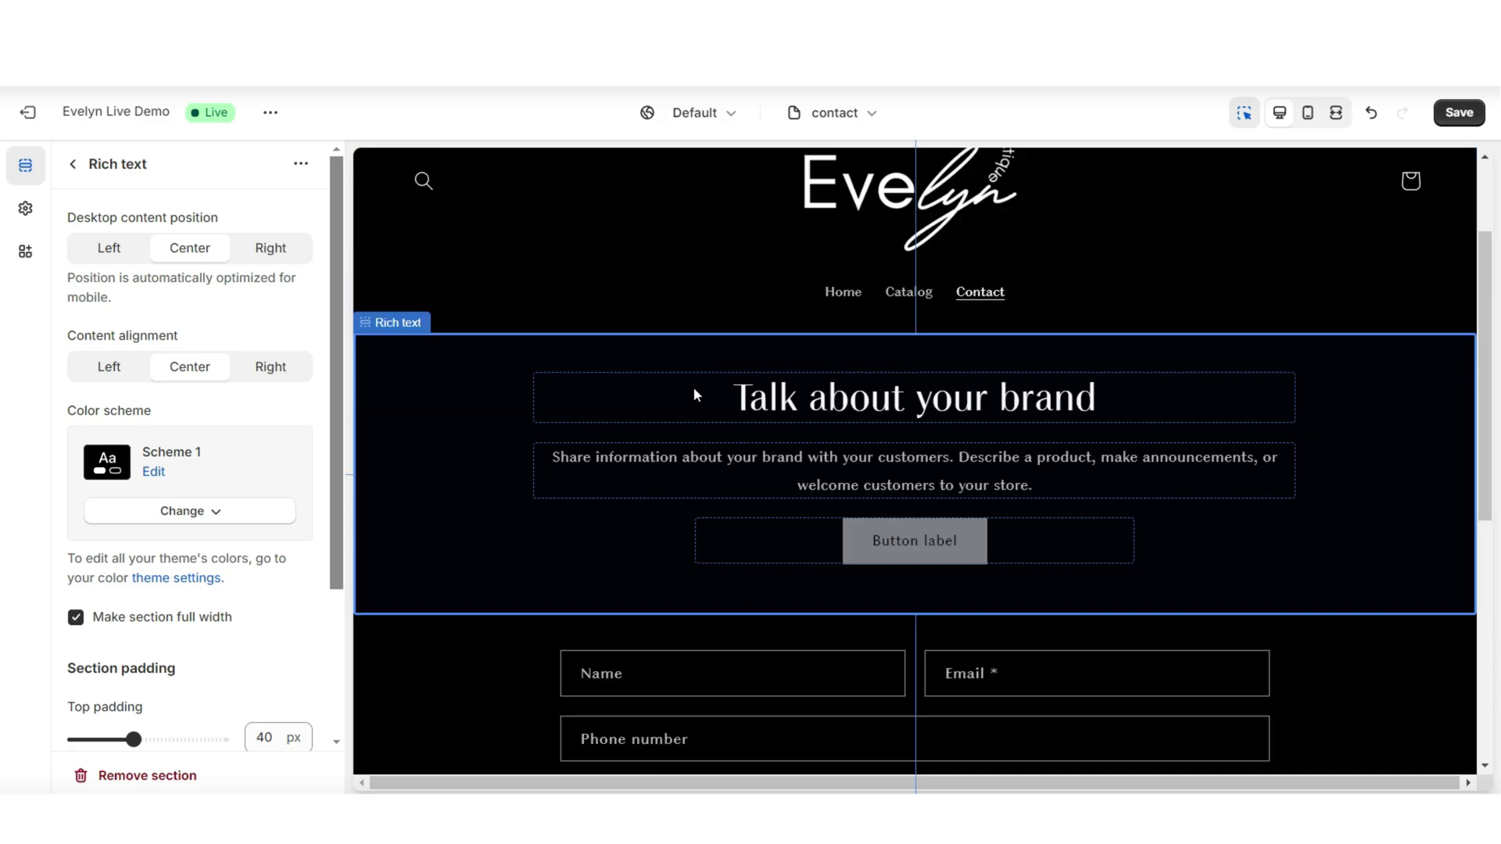
left_click(694, 396)
triple_click(88, 309)
type("CONTACT US")
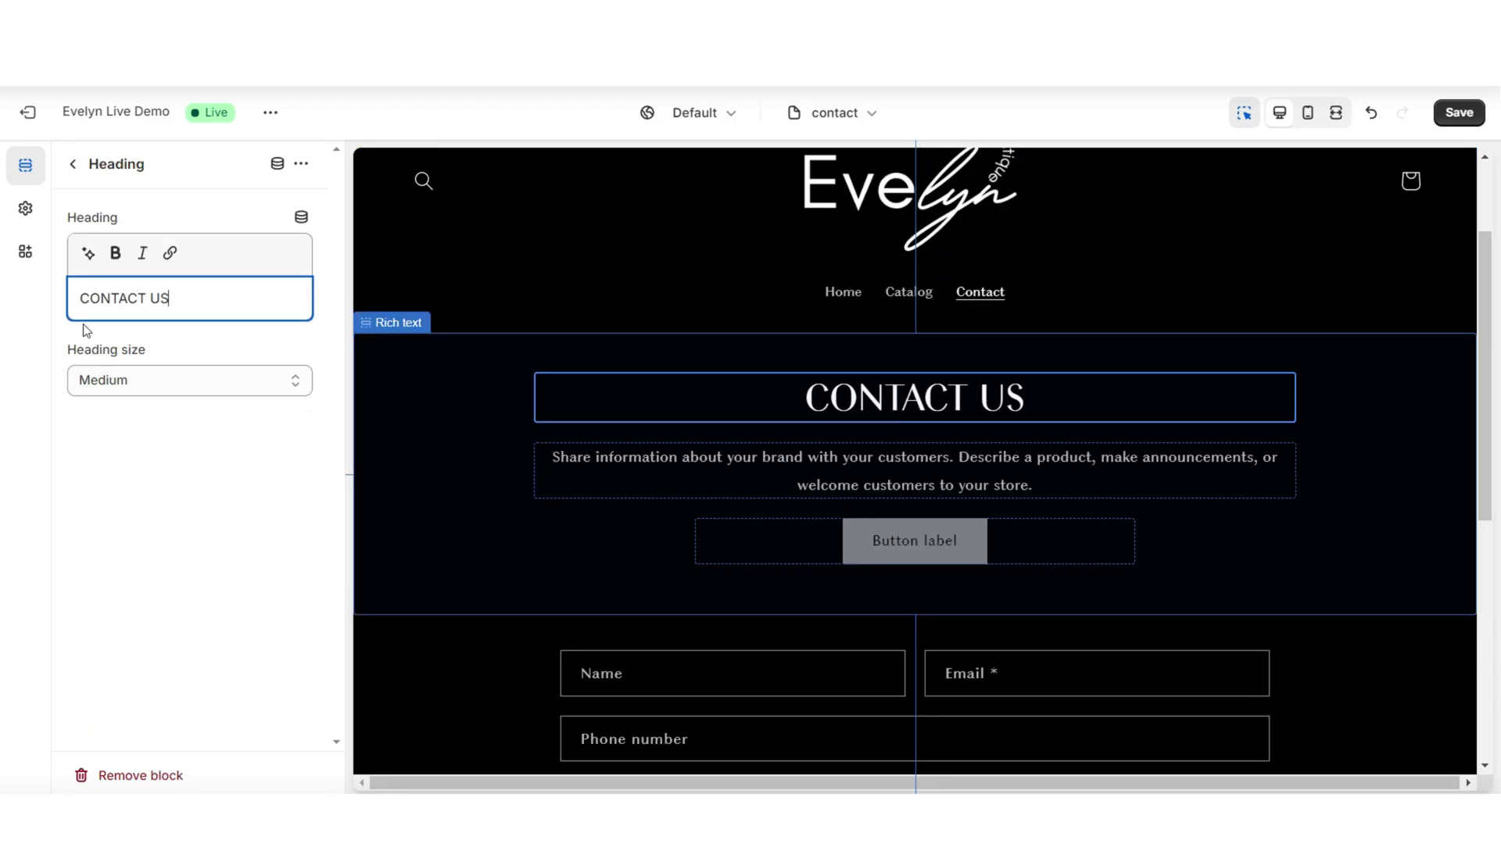
left_click(104, 383)
left_click(127, 456)
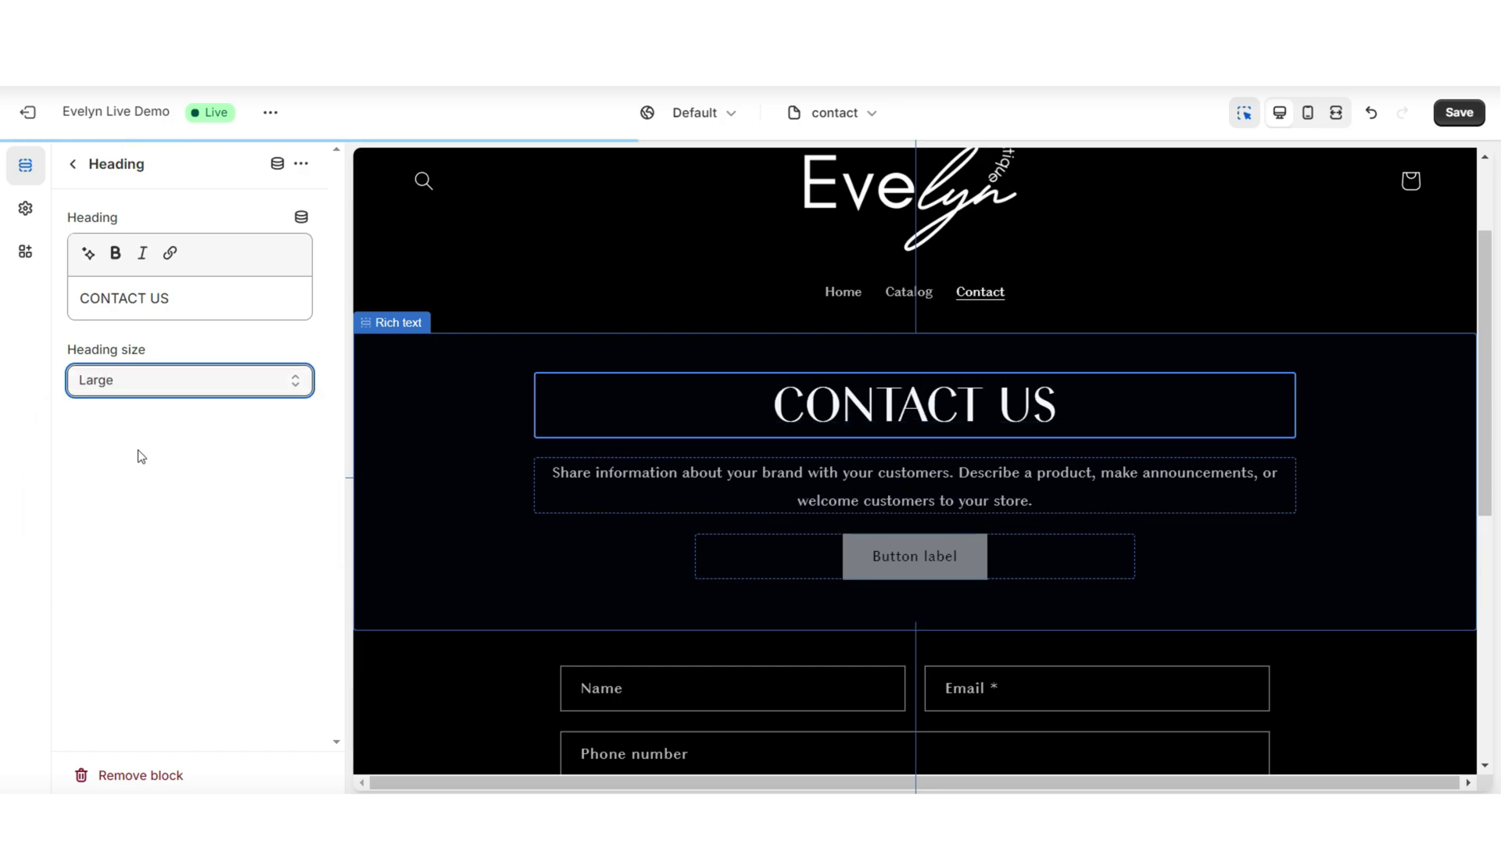
Remove the Buttons block and the description text block from the CONTACT US section
left_click(528, 519)
left_click(777, 547)
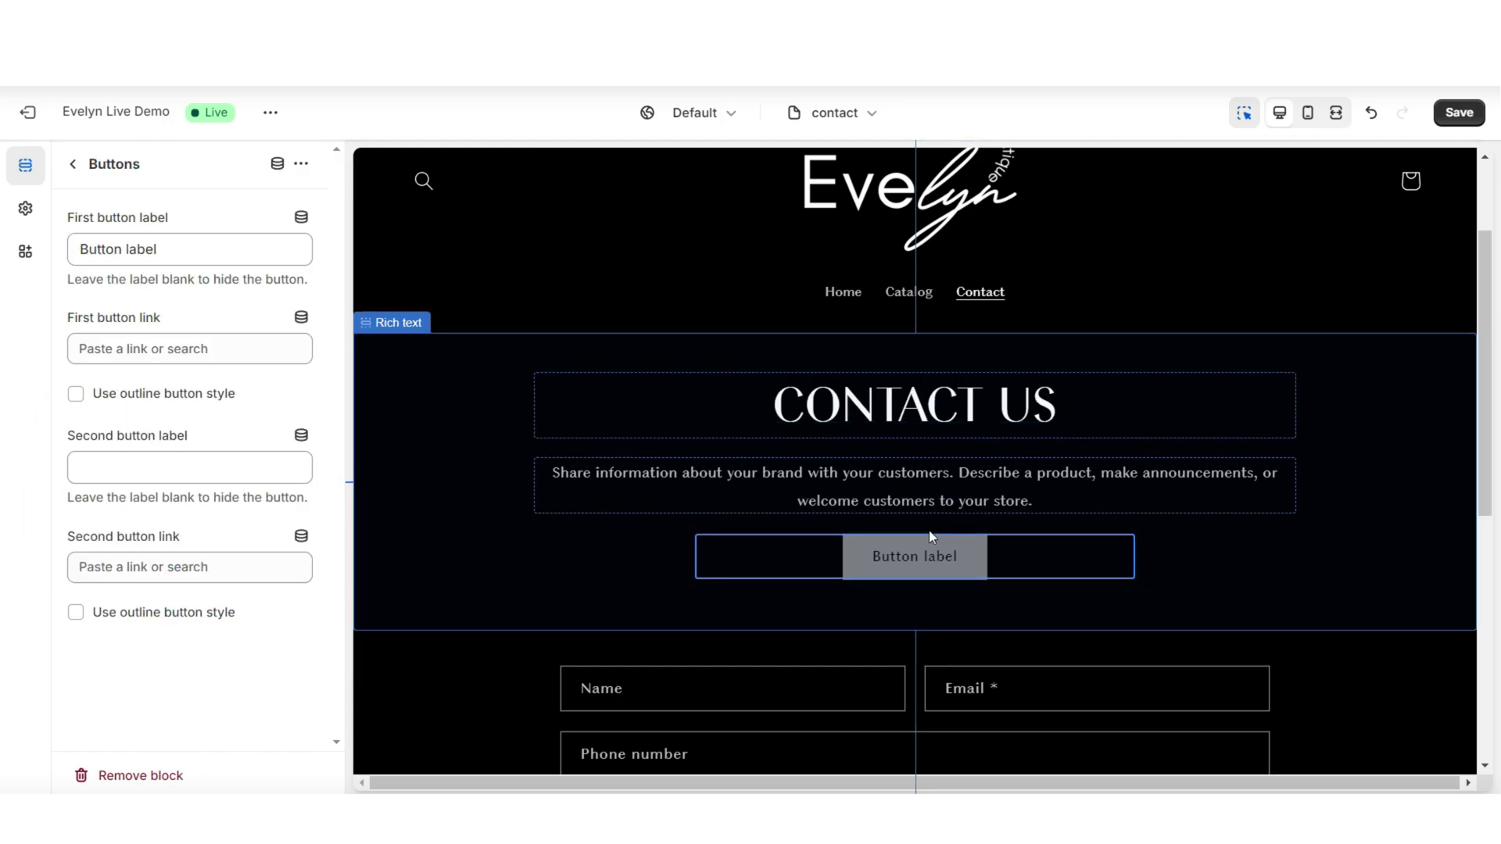
left_click(94, 774)
left_click(615, 506)
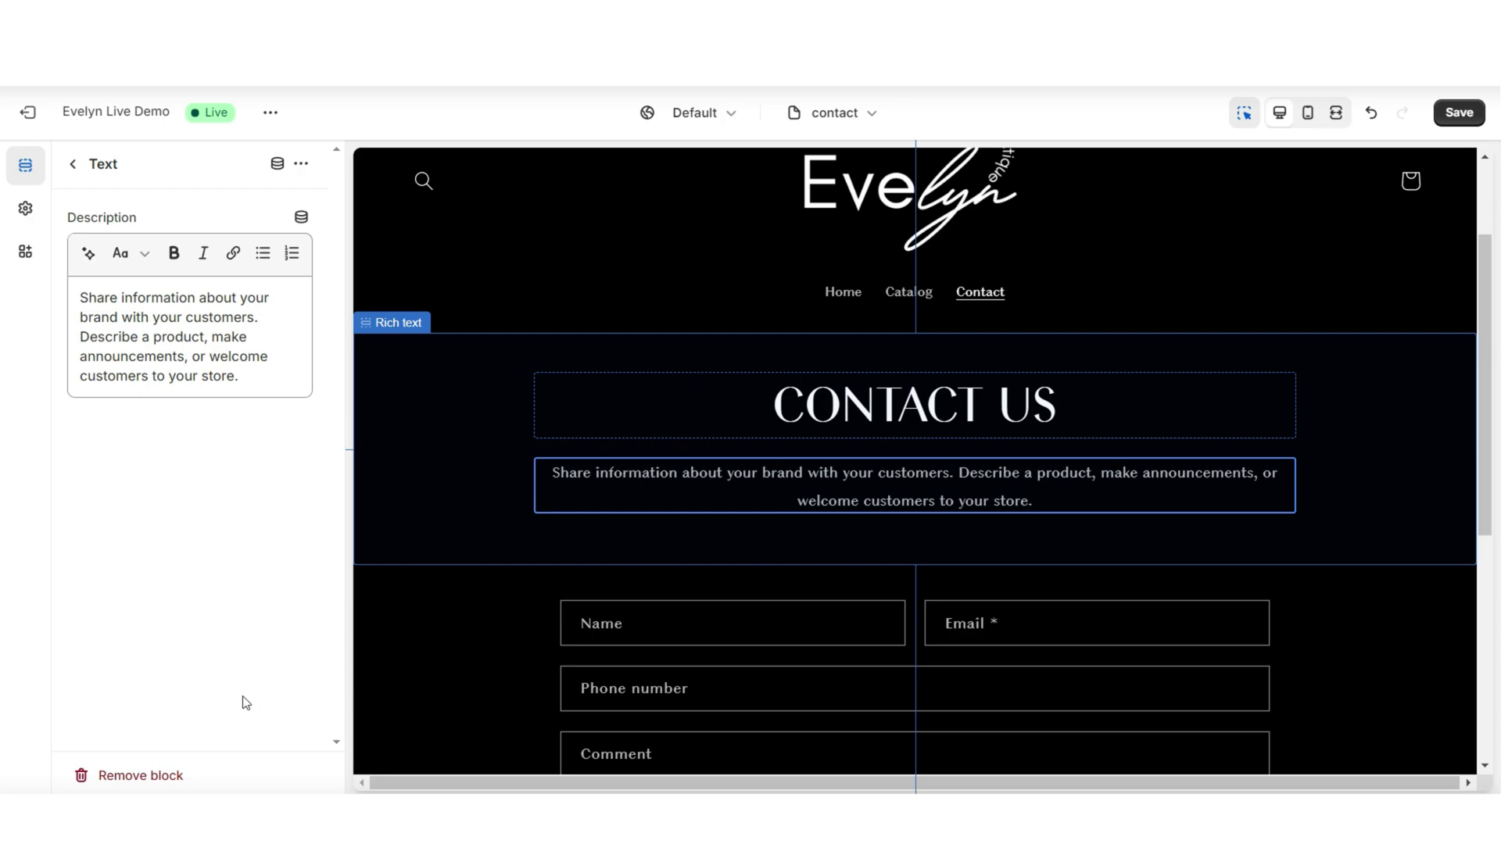
left_click(152, 772)
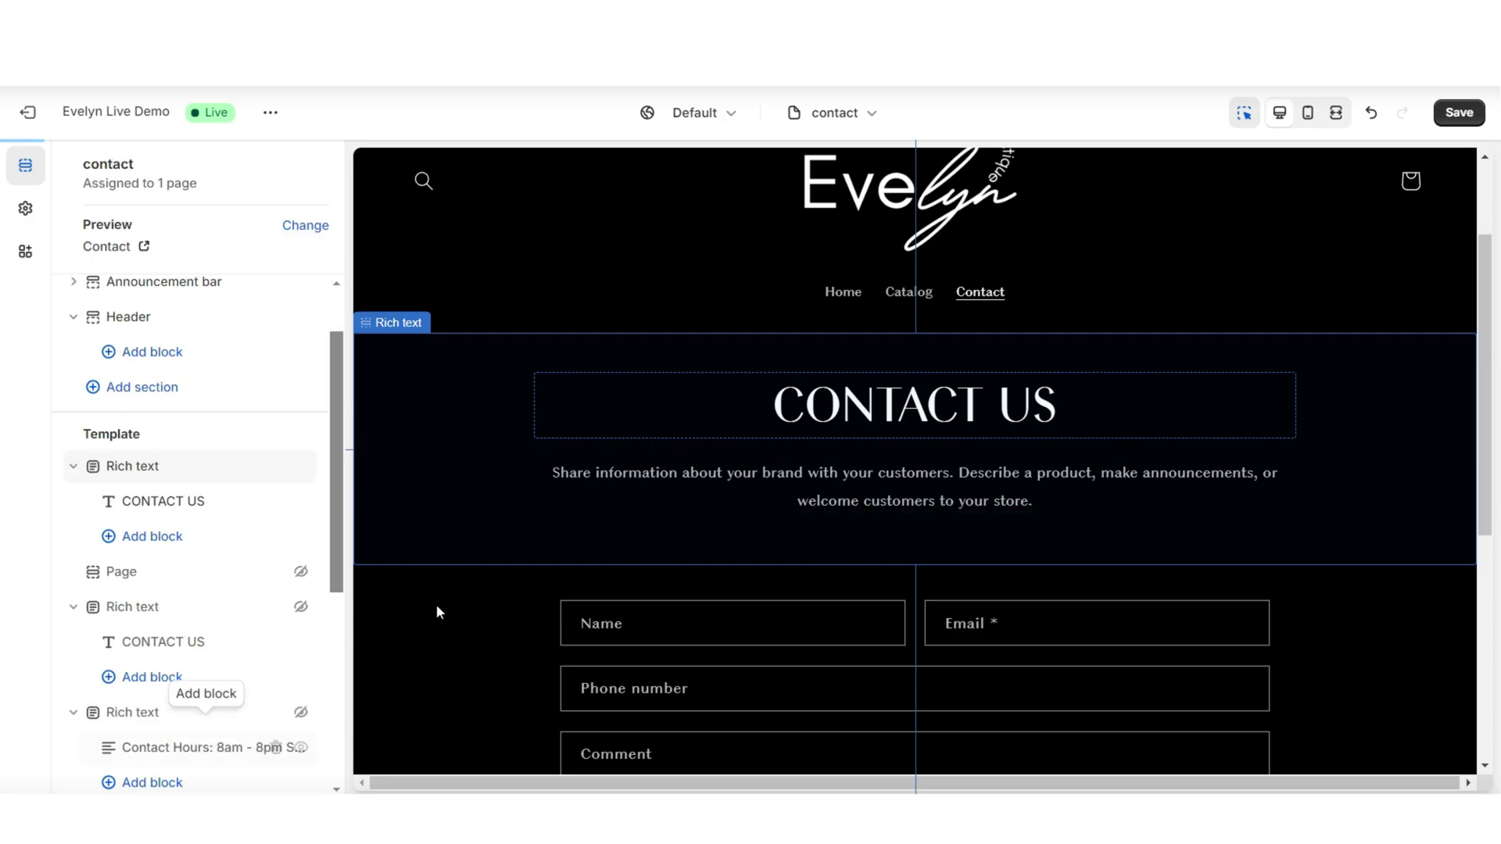
Set the CONTACT US section's bottom padding to 8 px and duplicate the section
left_click(1388, 407)
scroll(333, 219, "down", 3)
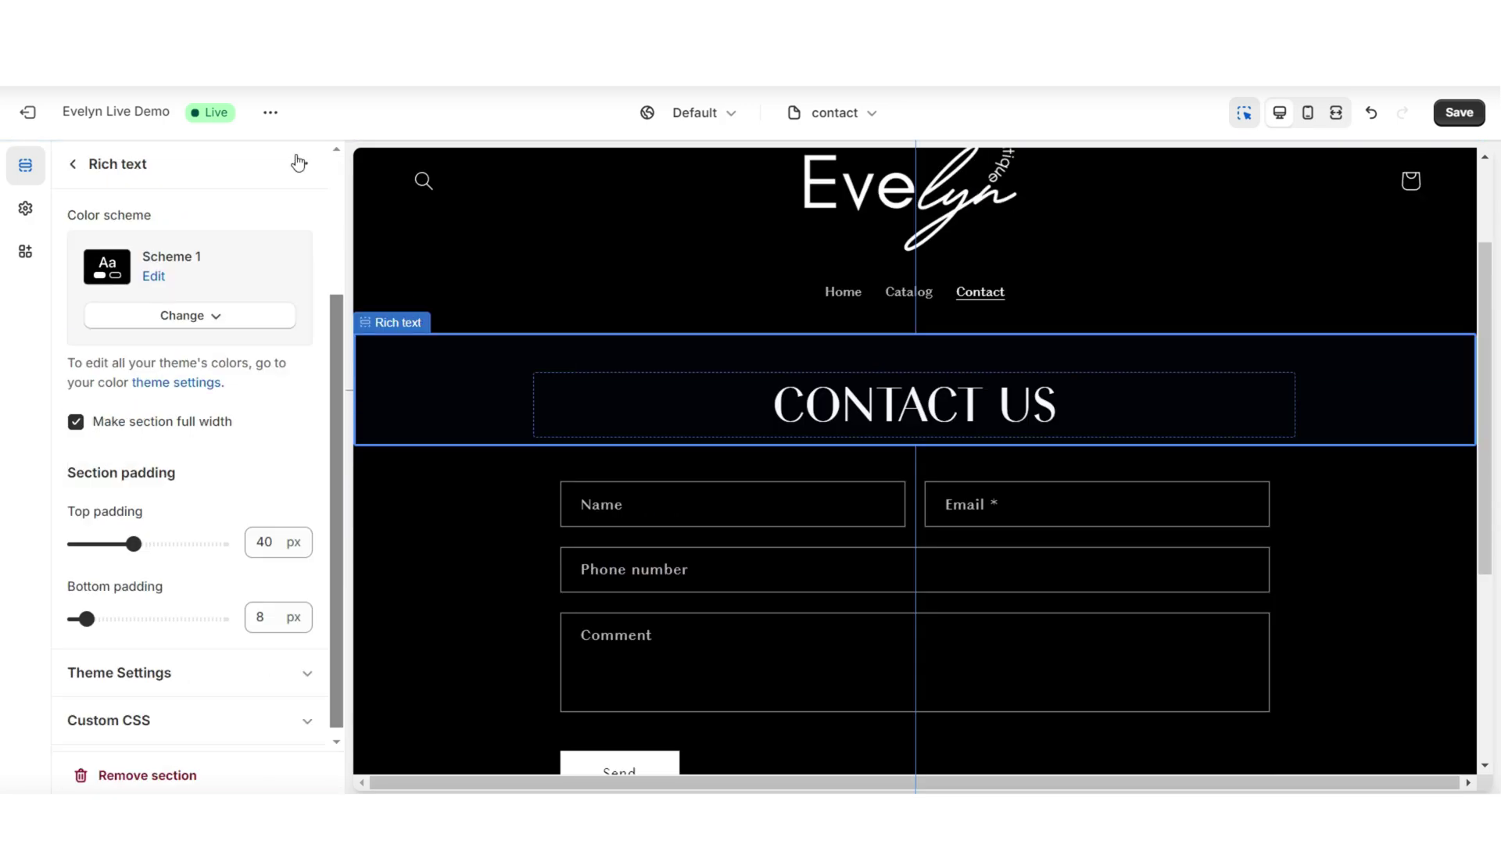
left_click(315, 204)
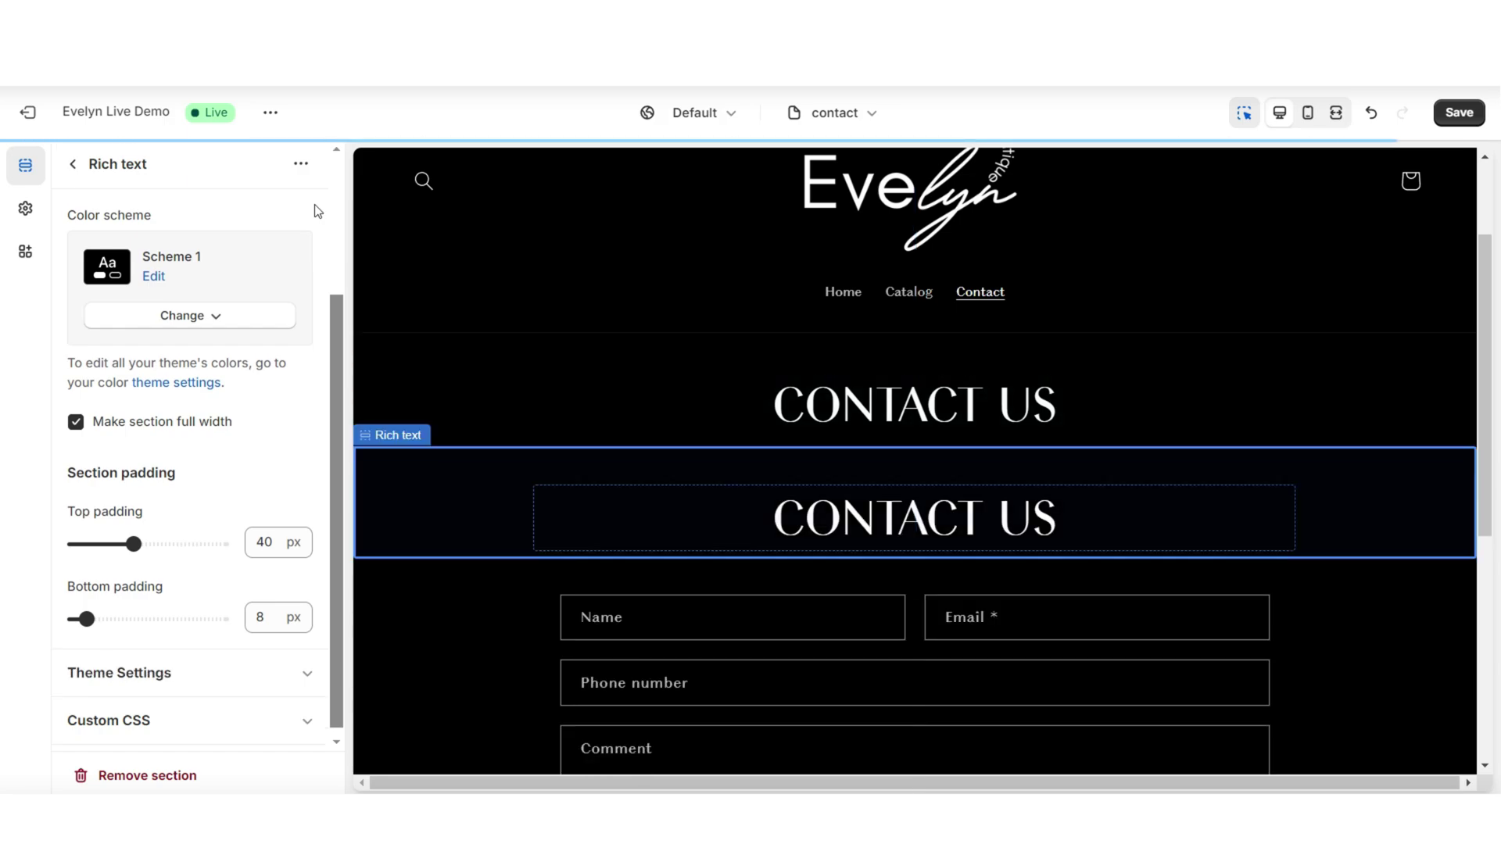
Add a Text block below the heading in the duplicated section and delete that section's CONTACT US heading
mouse_move(915, 451)
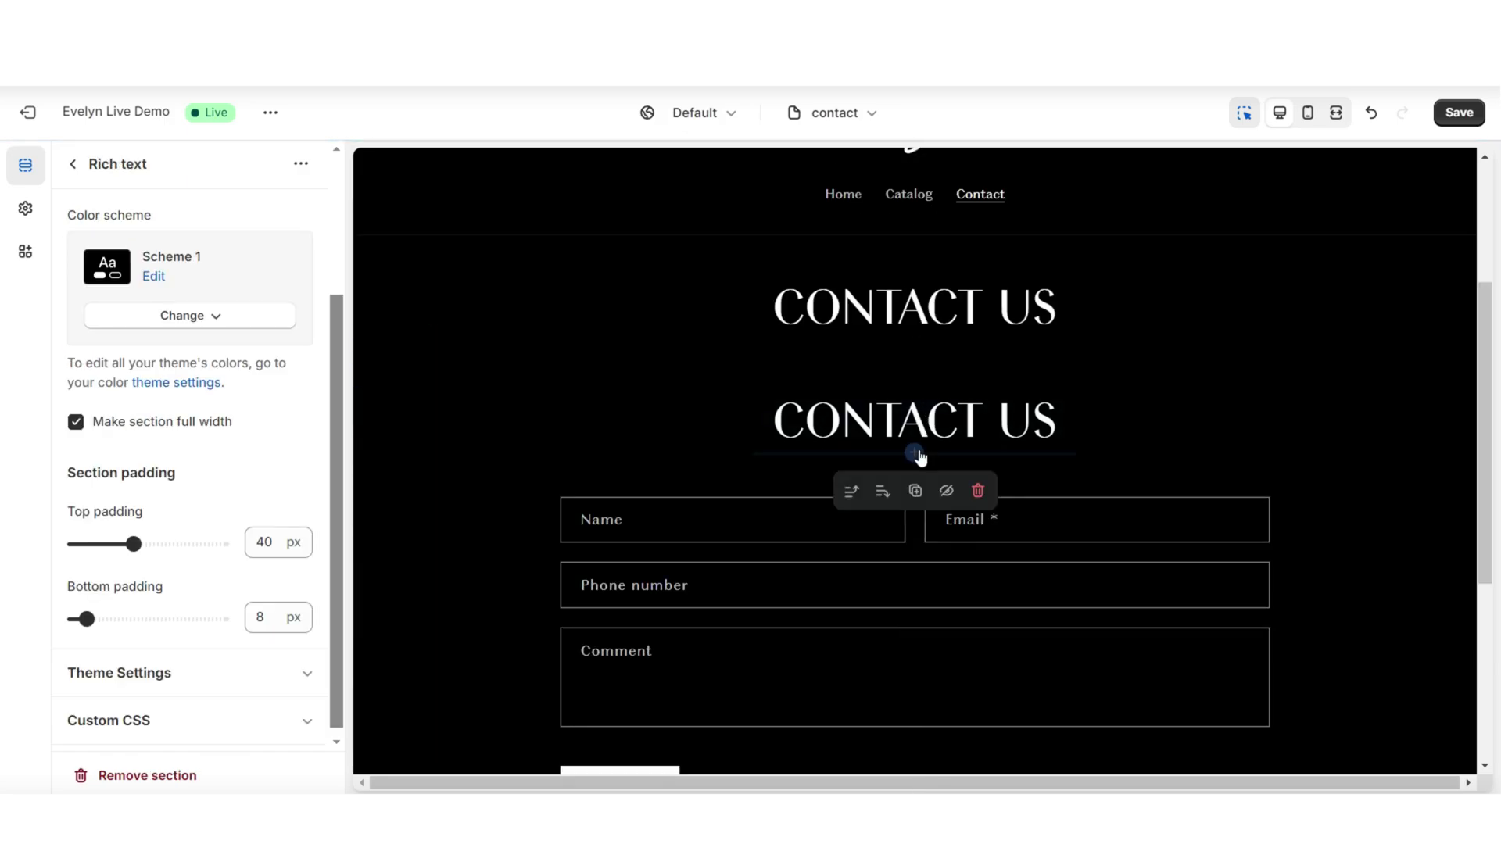
left_click(914, 453)
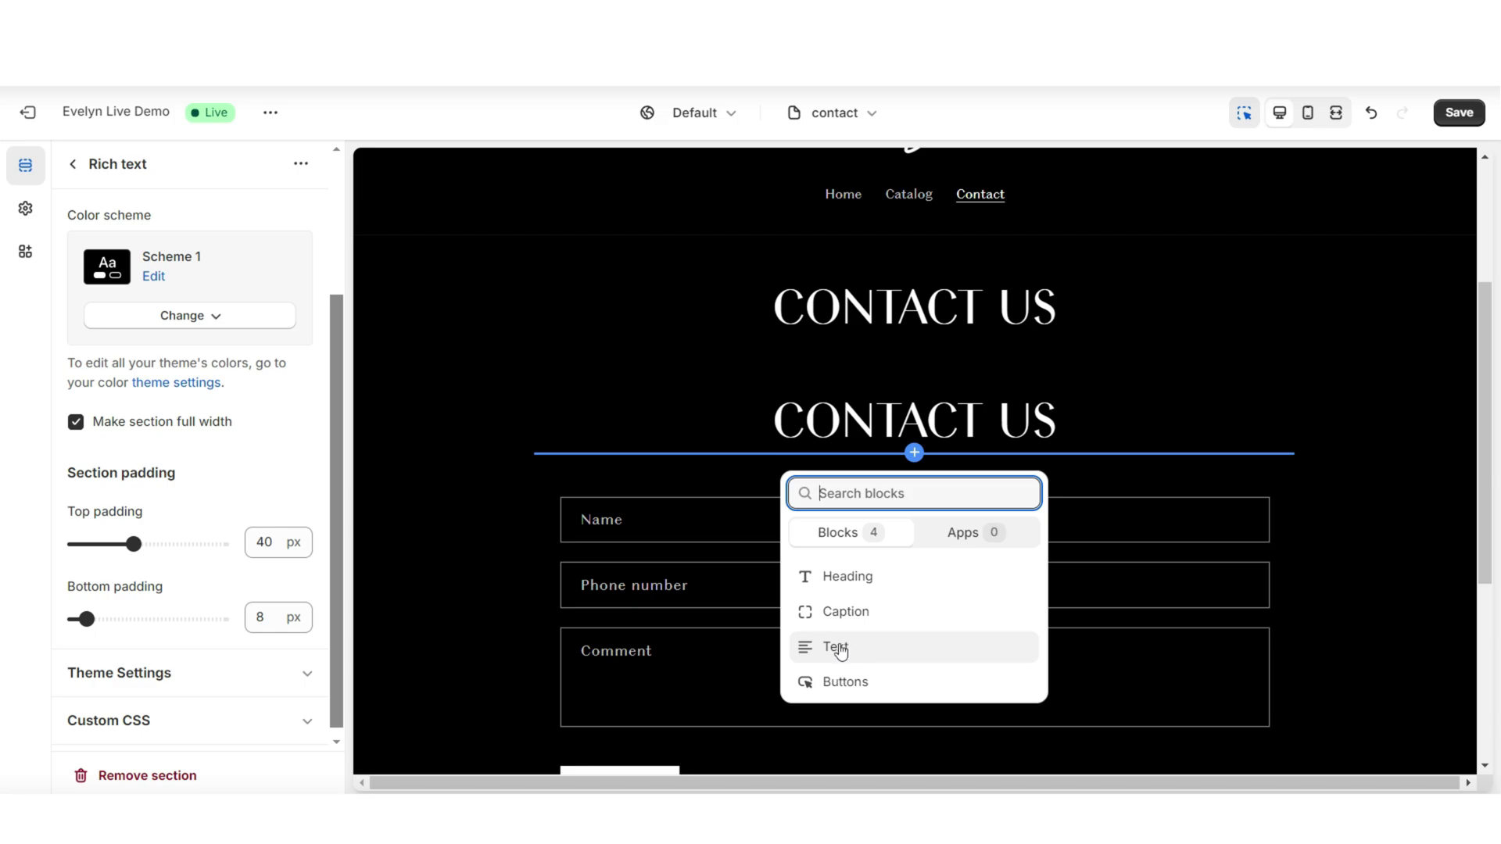
left_click(838, 647)
left_click(954, 422)
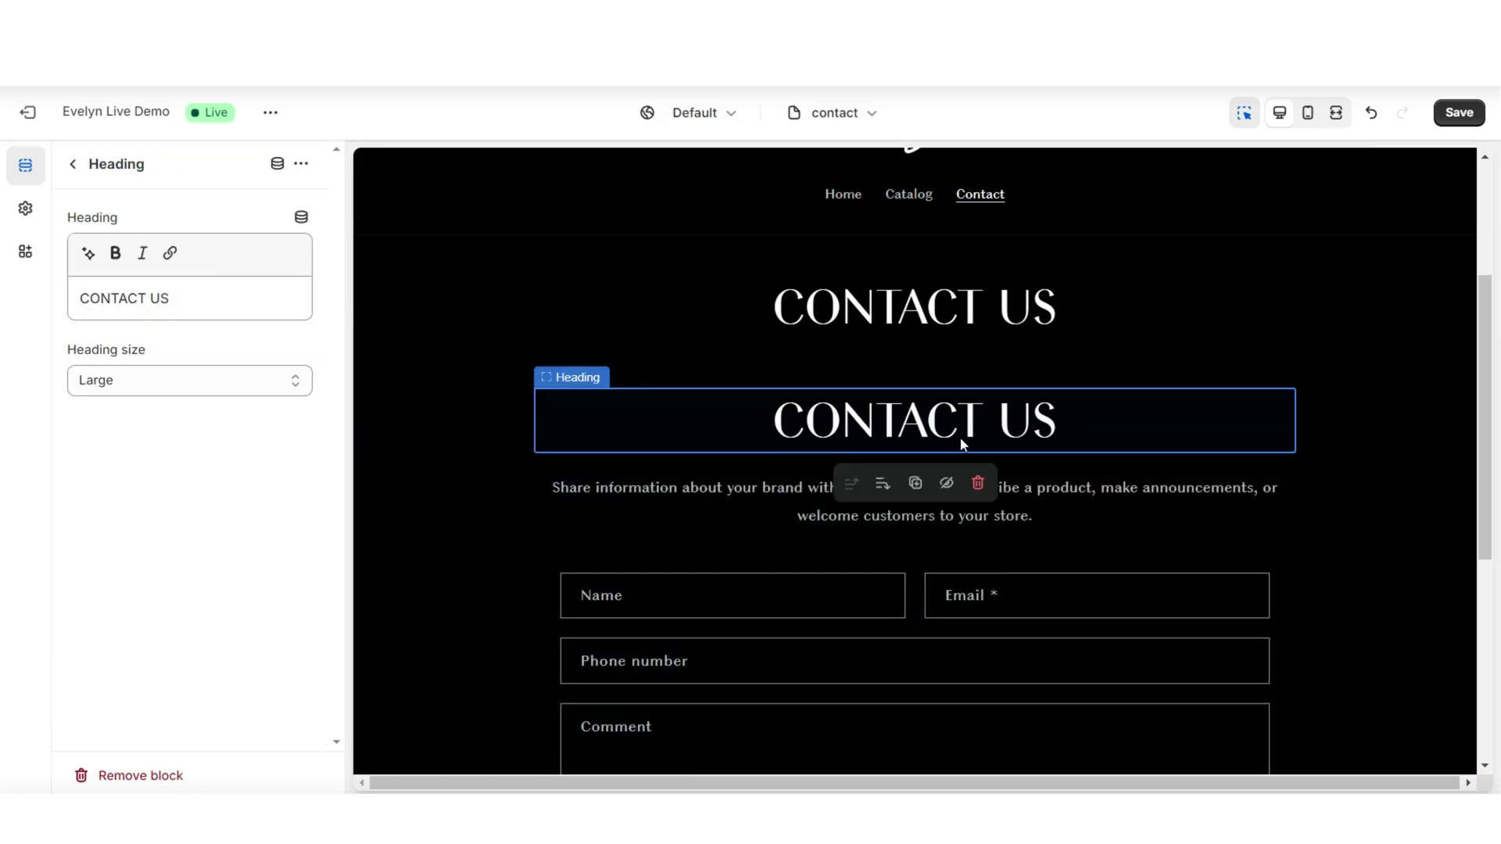
left_click(976, 485)
Duplicate the description text block in the second Rich text section, keeping two text blocks and undoing any extra copy
left_click(752, 408)
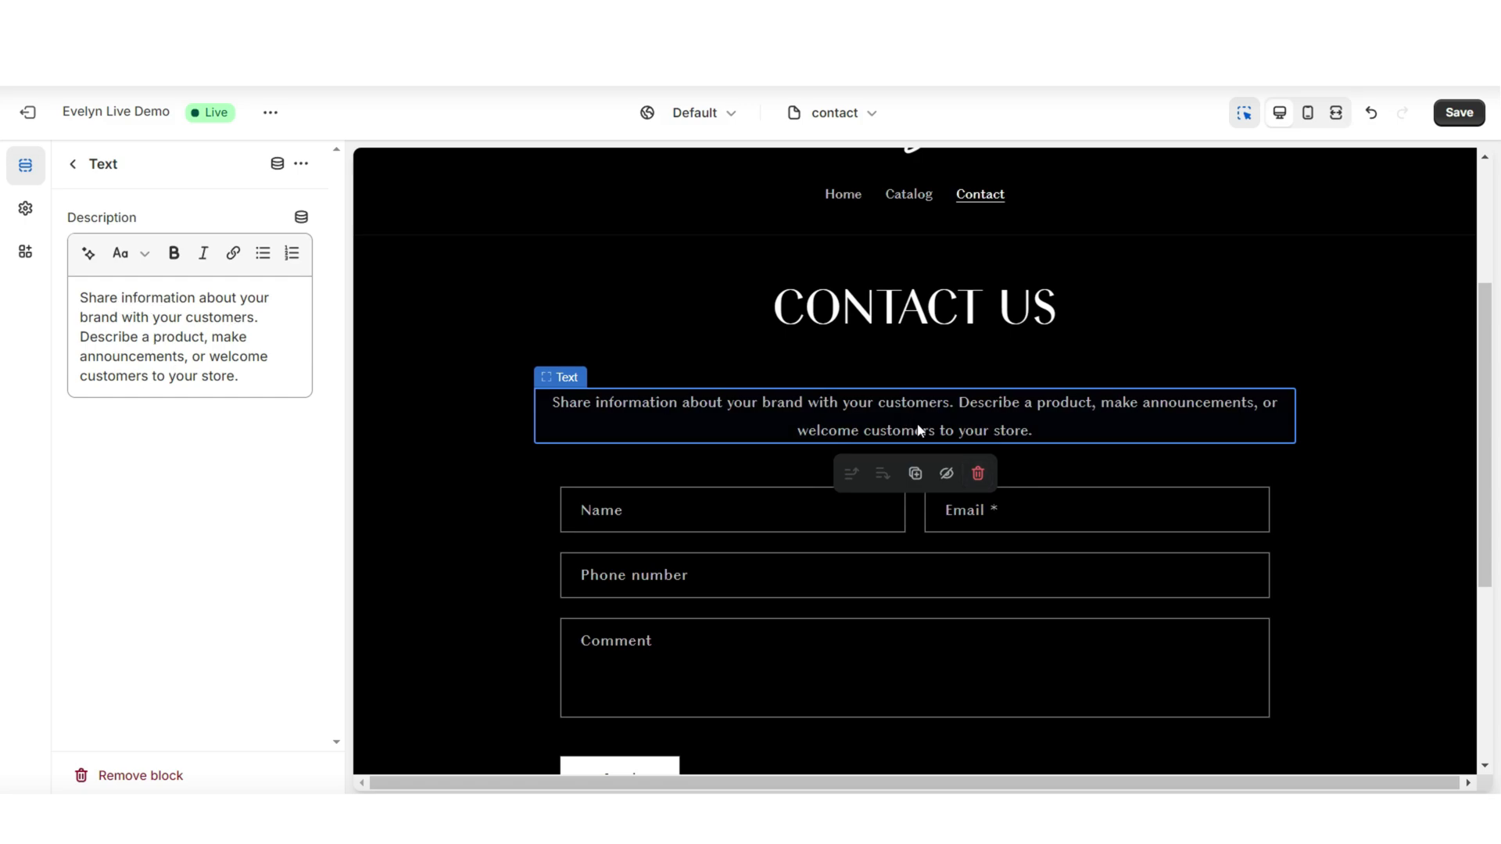
left_click(915, 476)
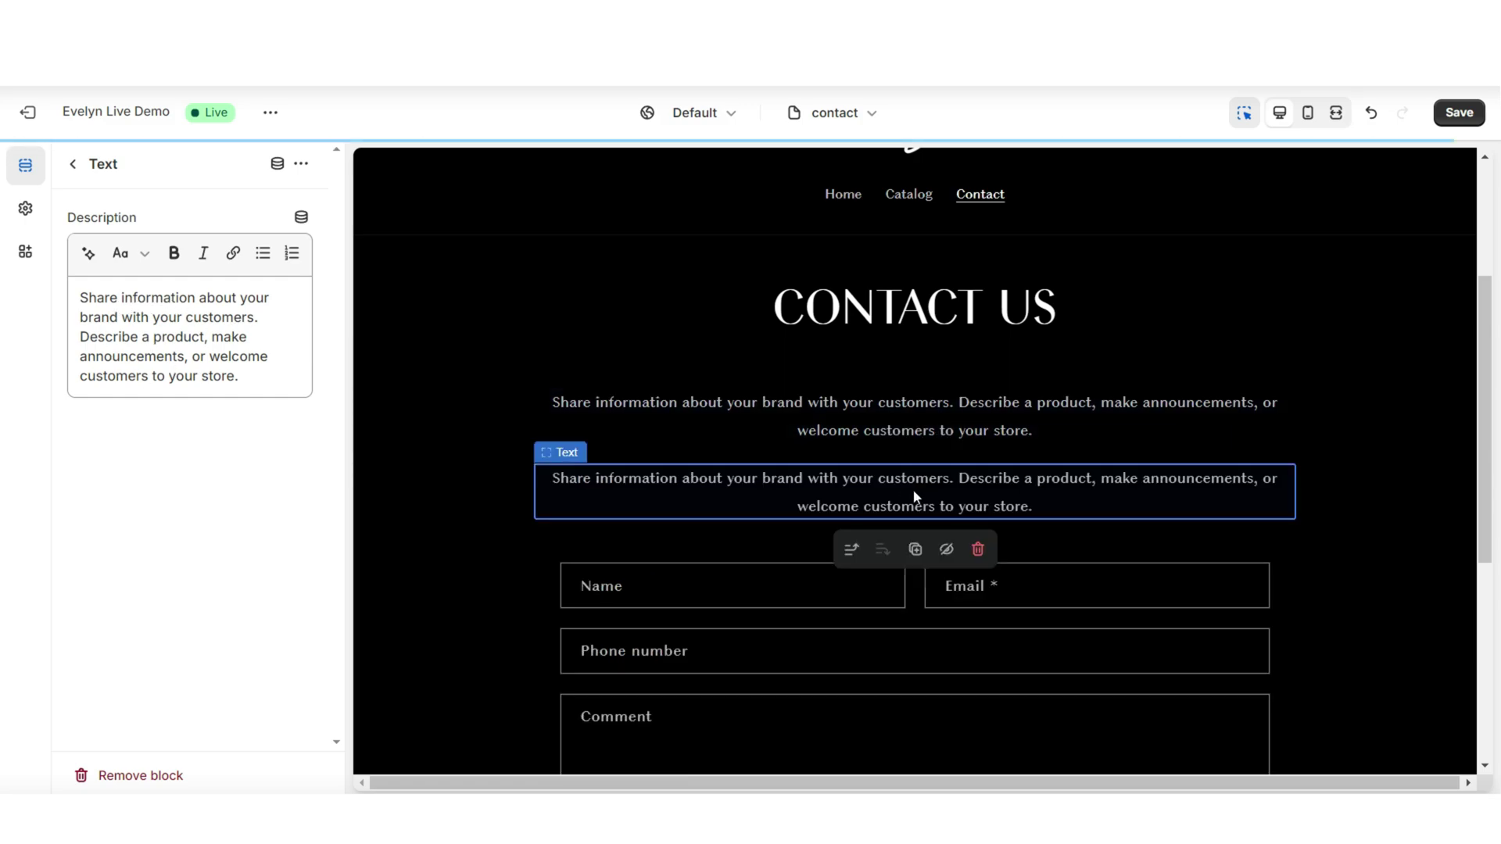
left_click(908, 552)
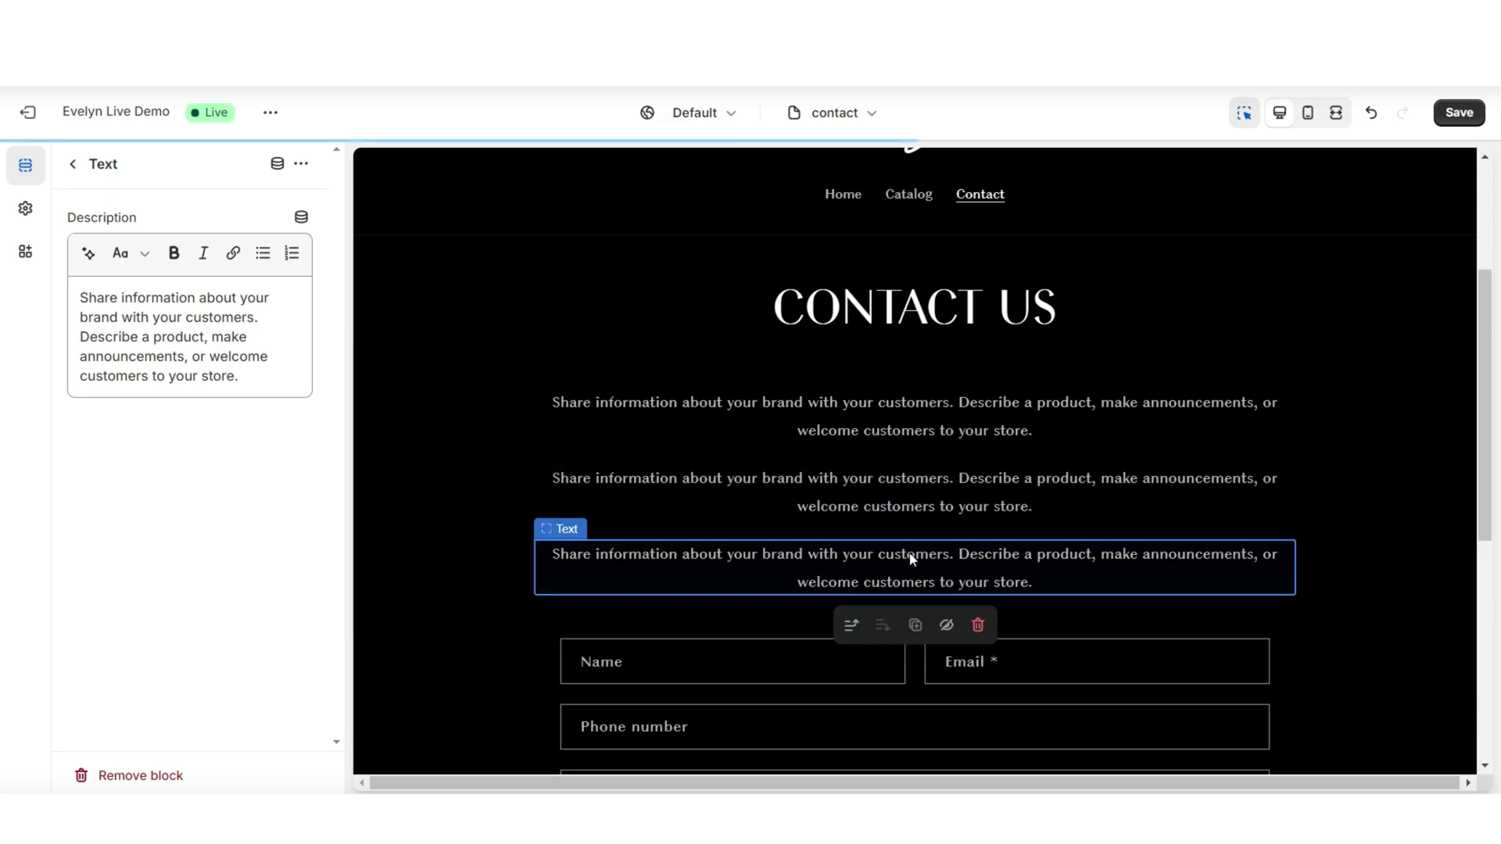
key("ctrl+z")
Replace the two text blocks with "Contact Hours: 8am - 8pm Sunday - Friday" and "Email Us At:" followed by the contact e-mail
triple_click(167, 321)
right_click(167, 320)
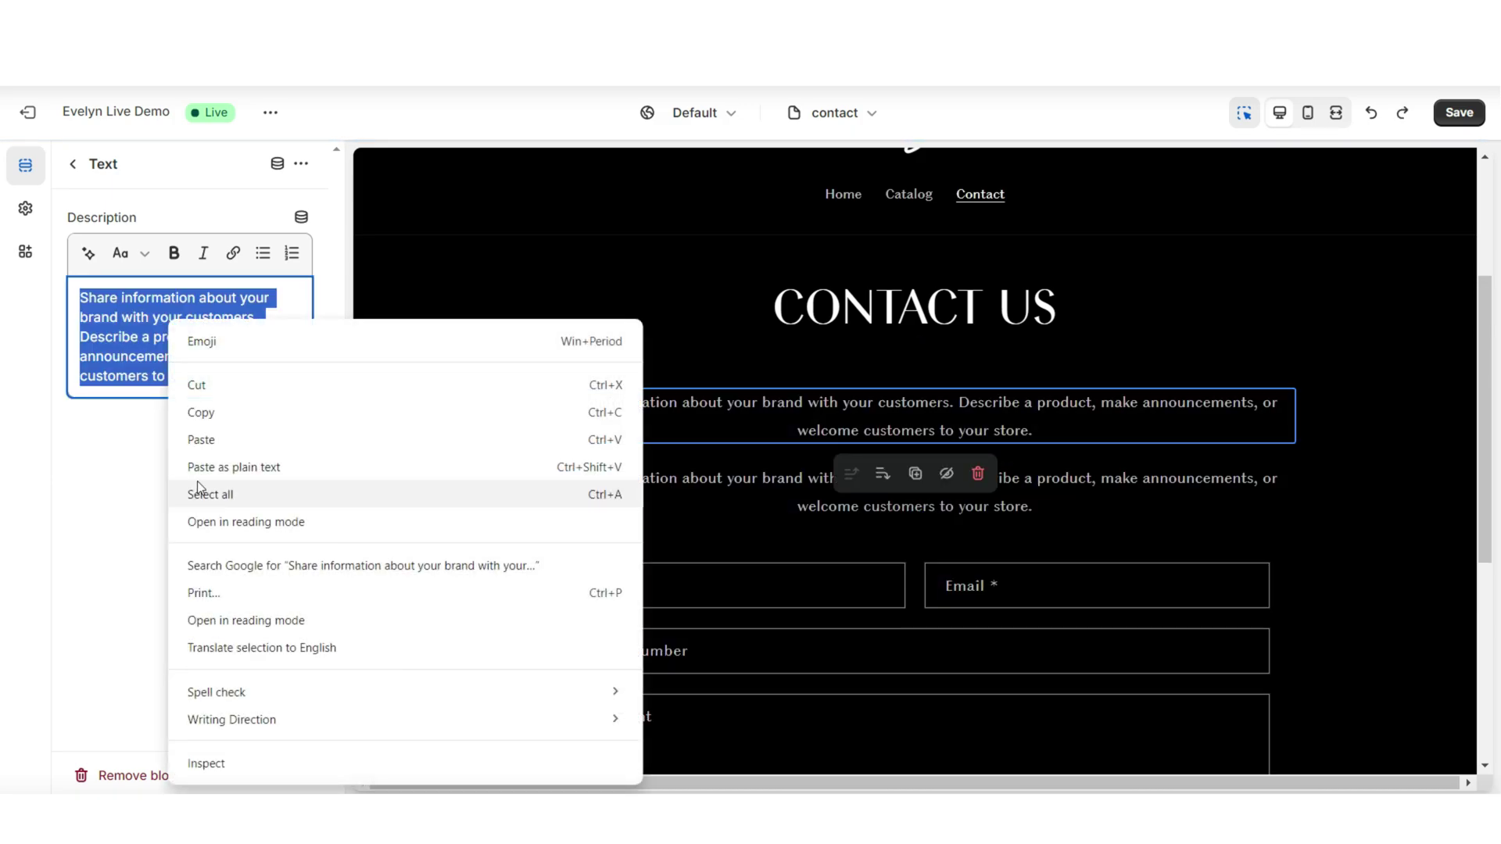
left_click(212, 437)
right_click(146, 375)
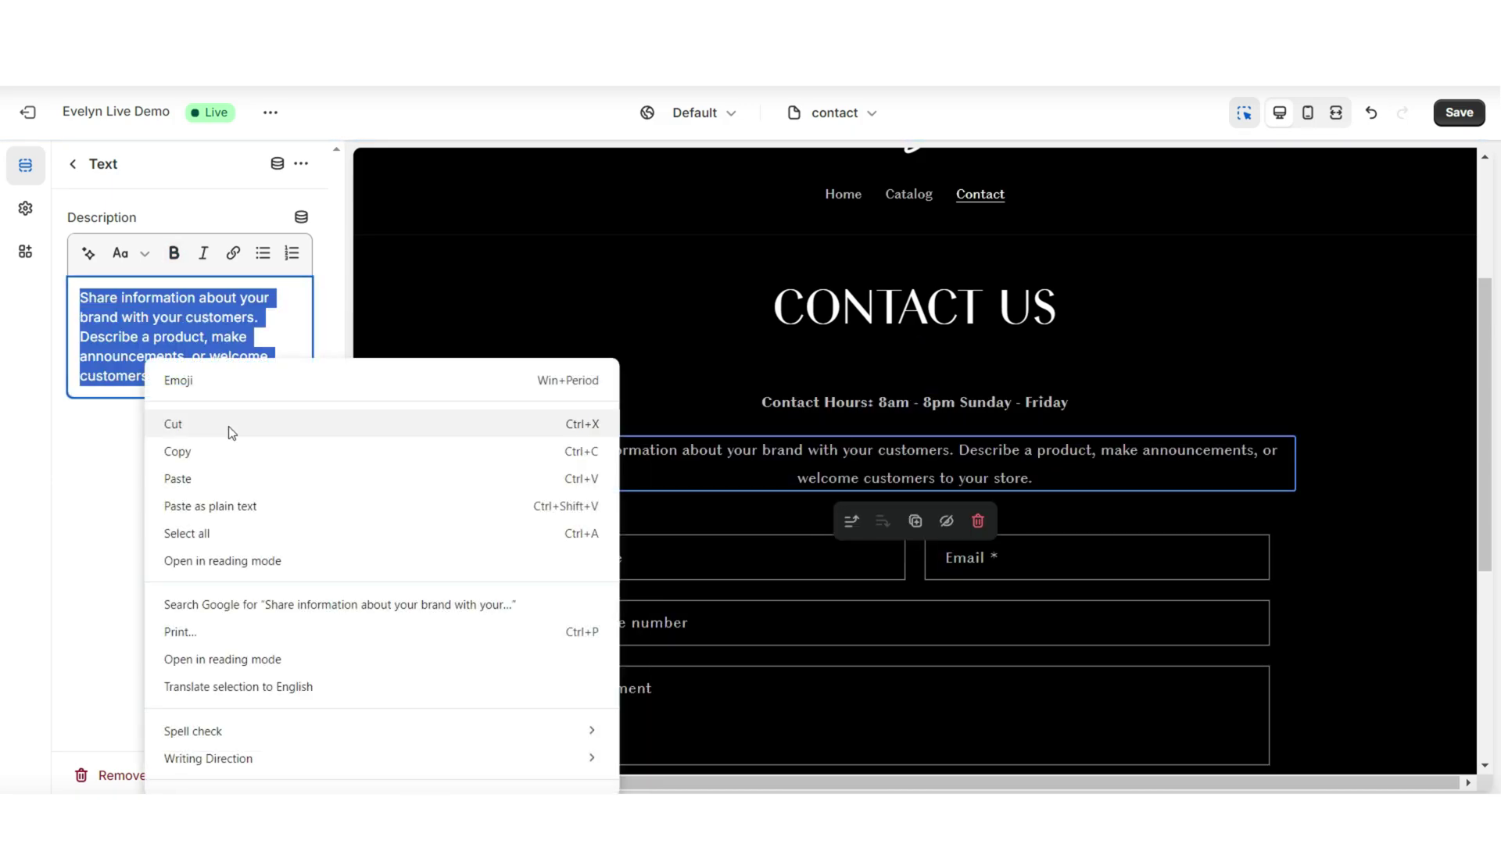
left_click(177, 478)
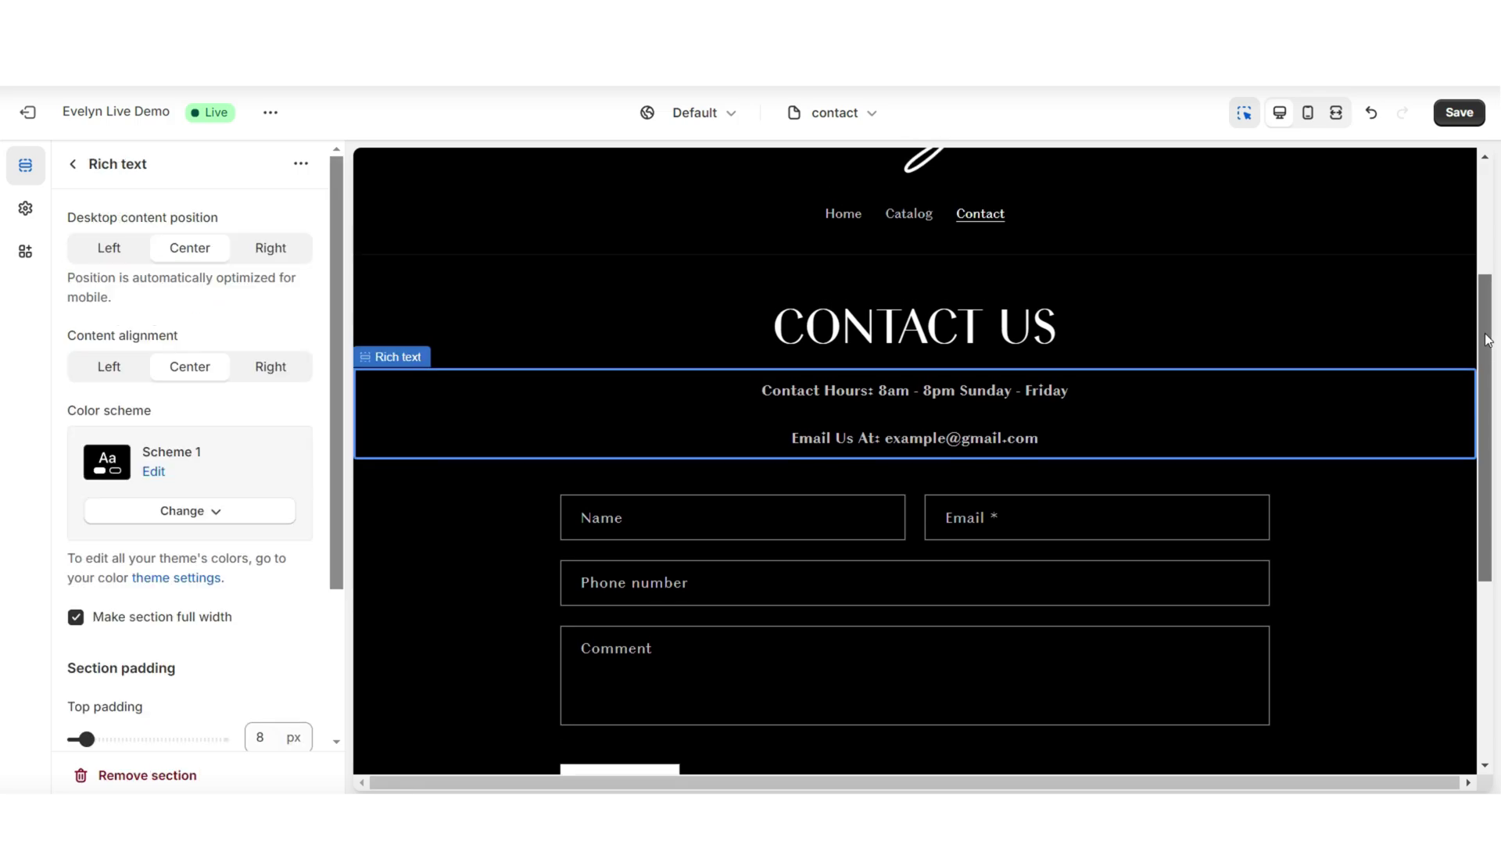
Set the desktop content position and content alignment of the contact details section to Left
left_click(461, 424)
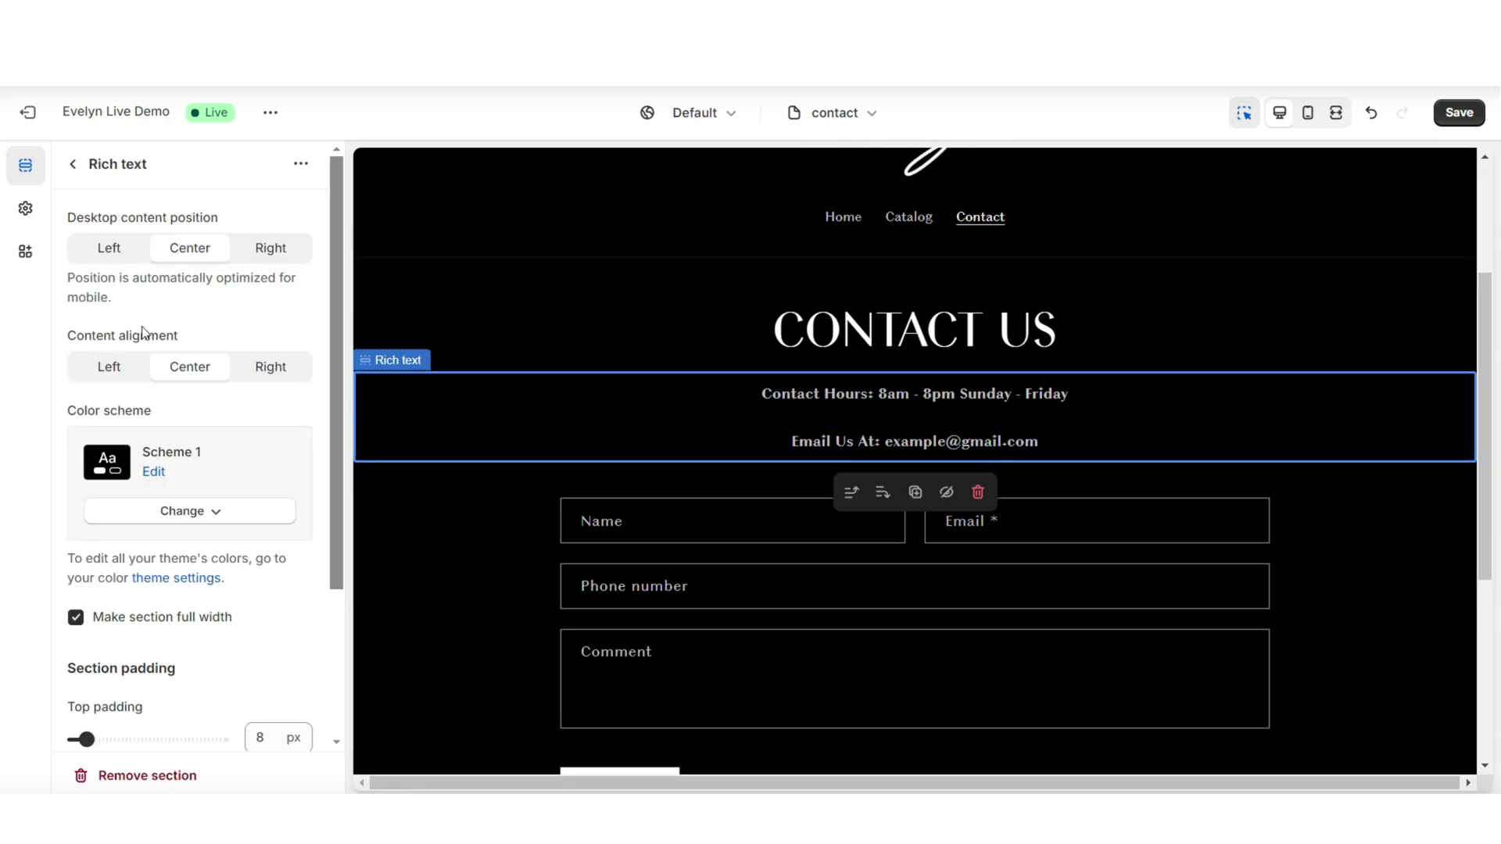
scroll(156, 423, "down", 3)
scroll(175, 475, "up", 3)
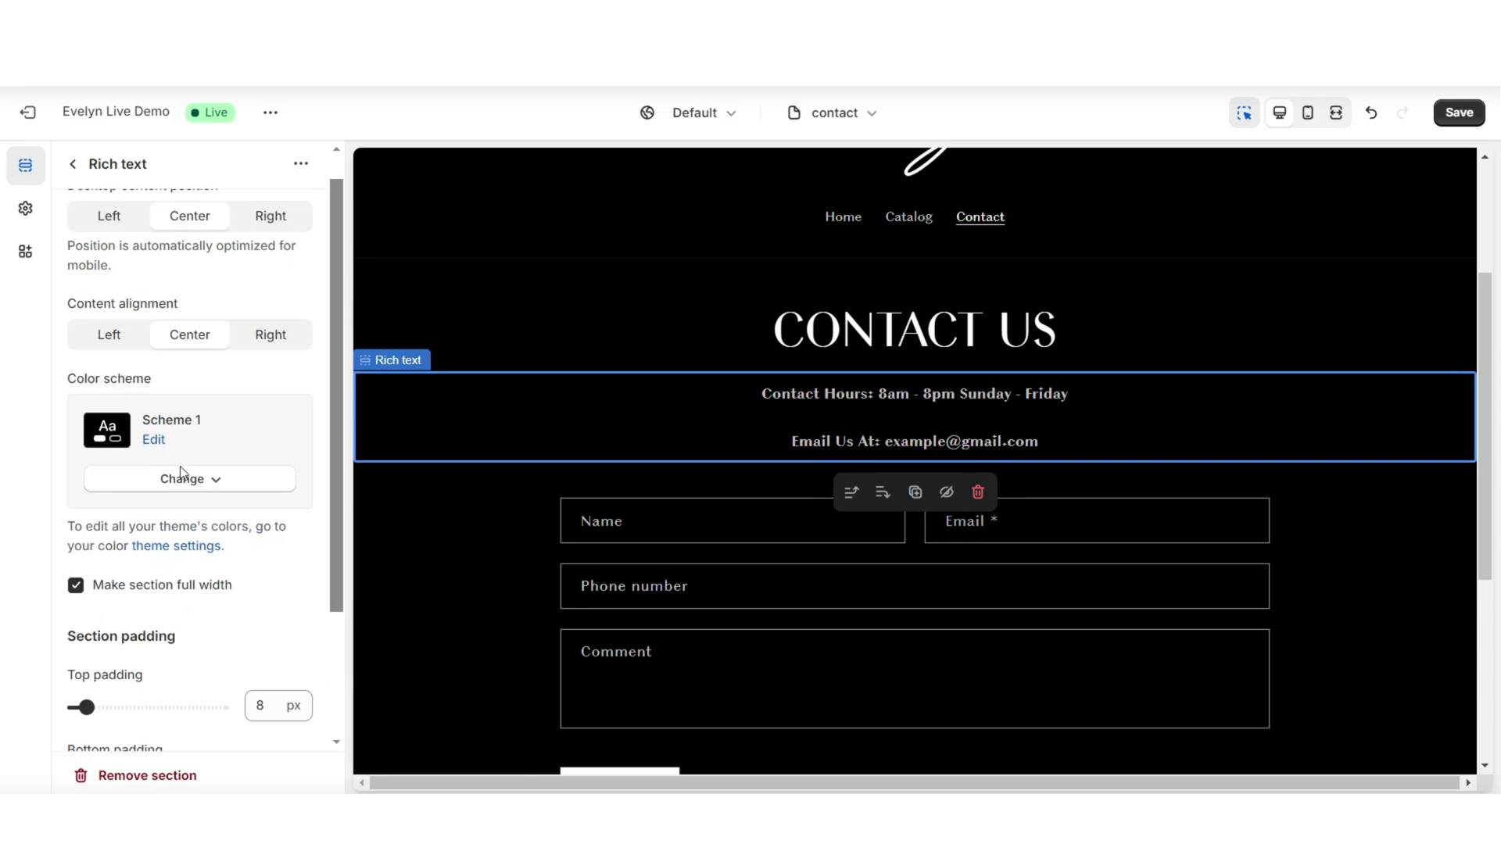
left_click(114, 254)
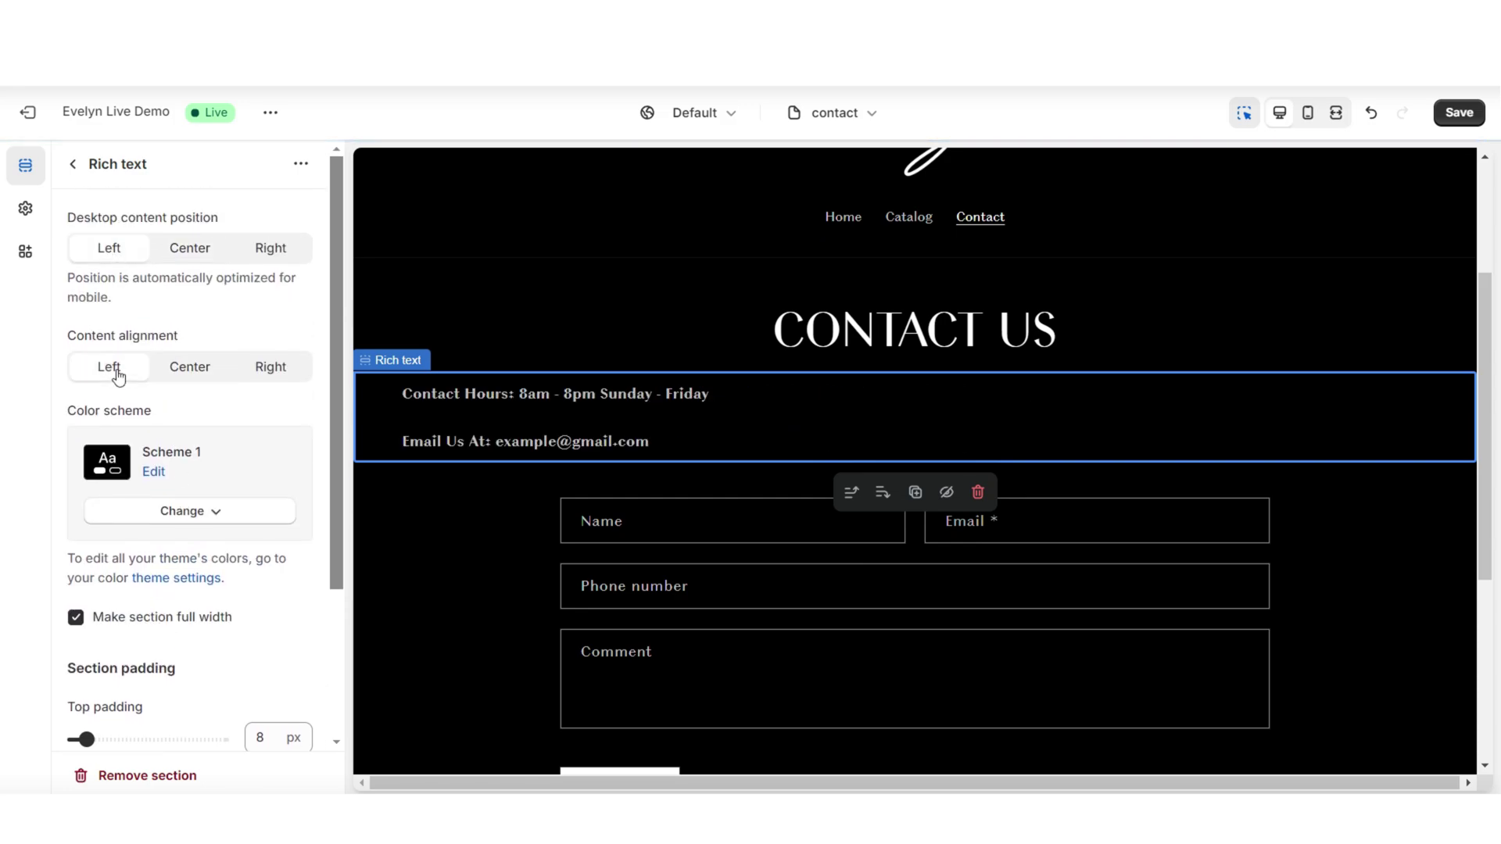
Review the finished Contact page in the full-width preview and return to the store's Home page
left_click(1336, 113)
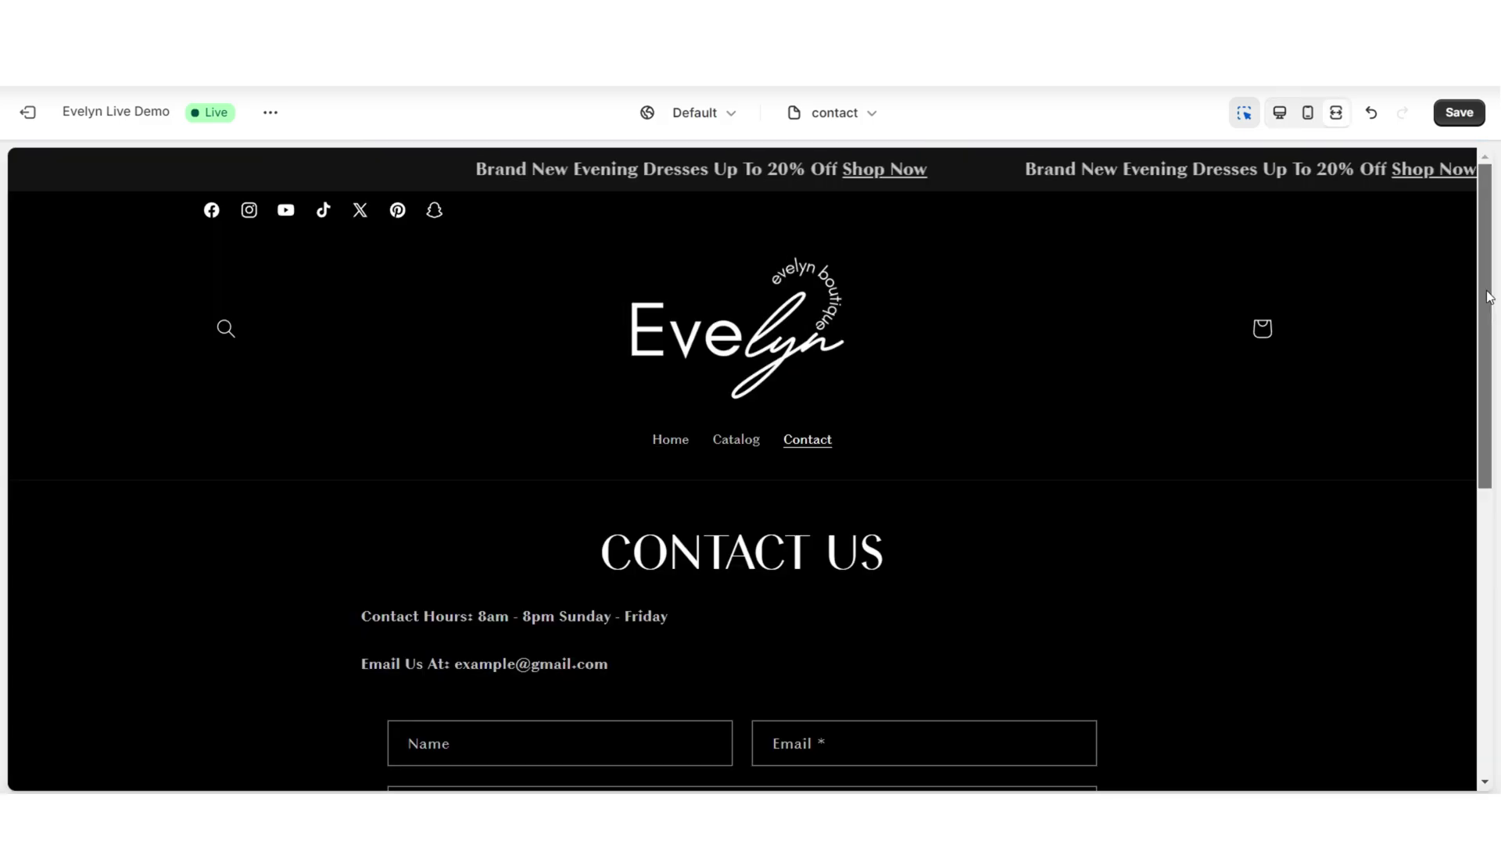
scroll(1482, 362, "down", 1)
scroll(1483, 361, "down", 3)
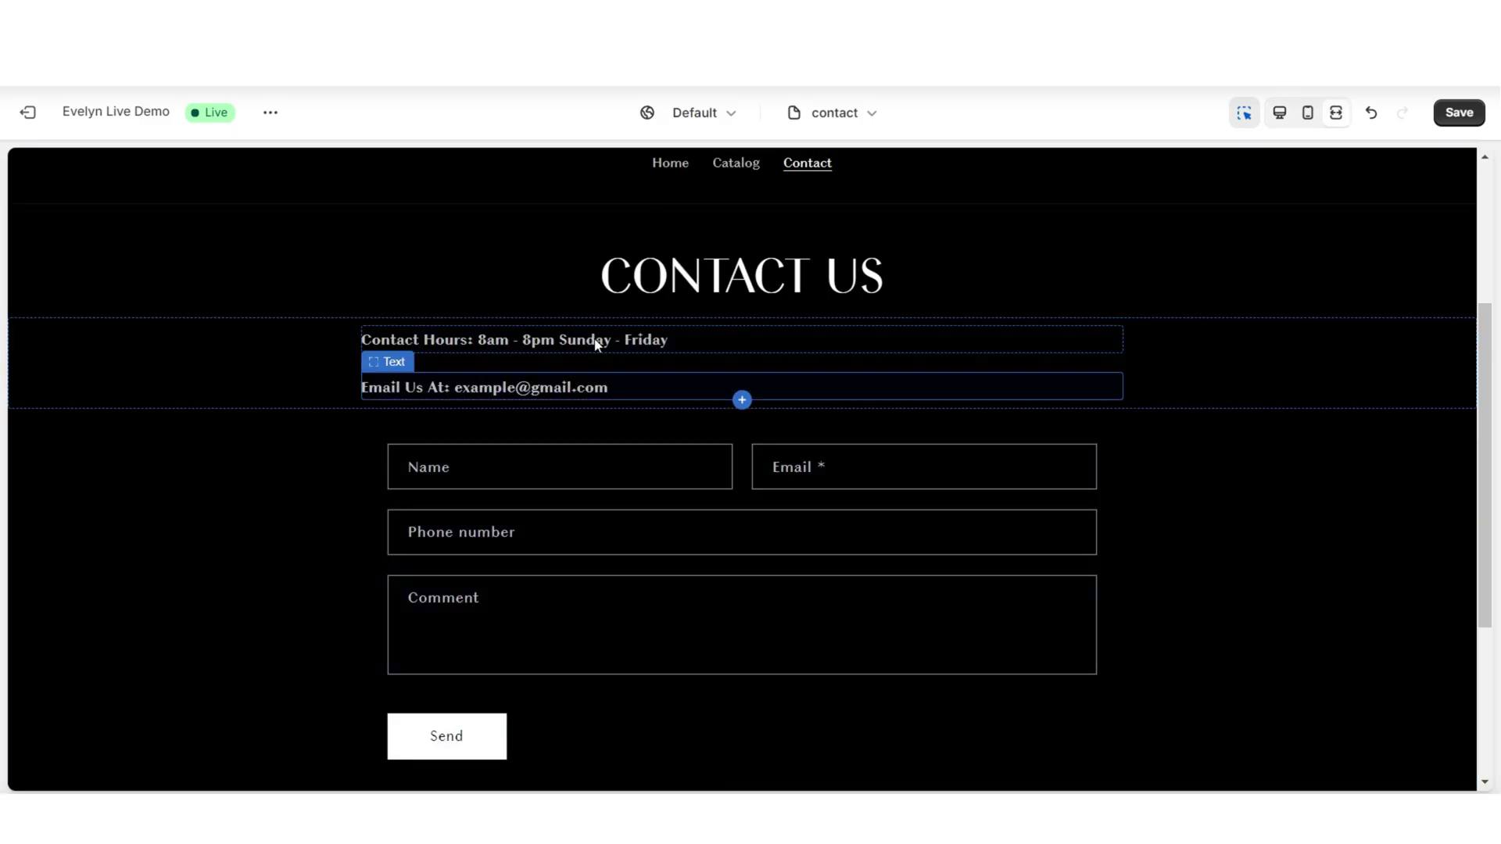
scroll(743, 468, "up", 3)
left_click(670, 439)
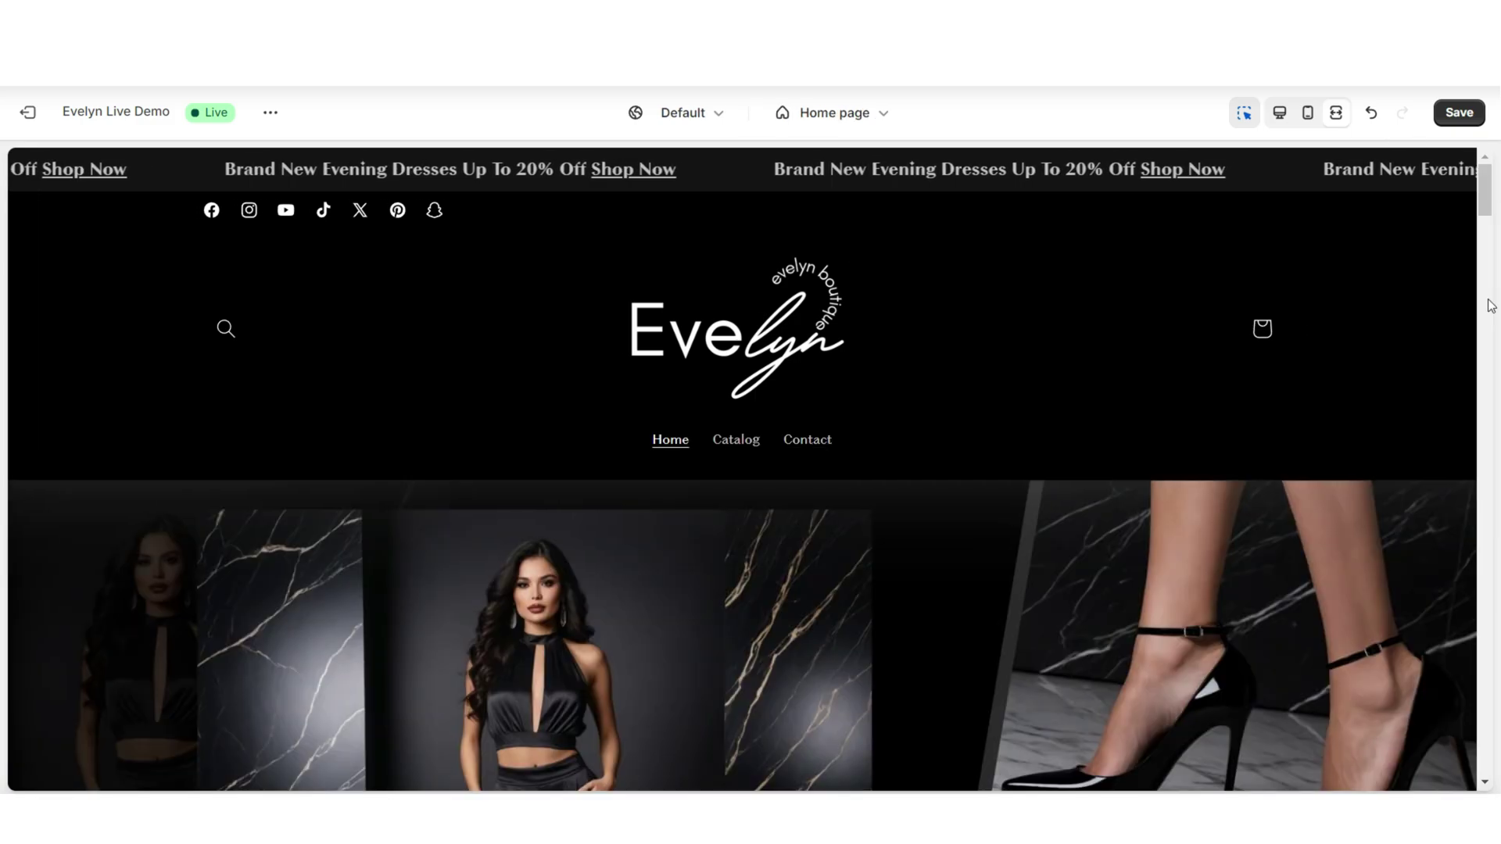
Add a Contact form section to the Home page, below the Follow Us banner
scroll(1491, 305, "down", 10)
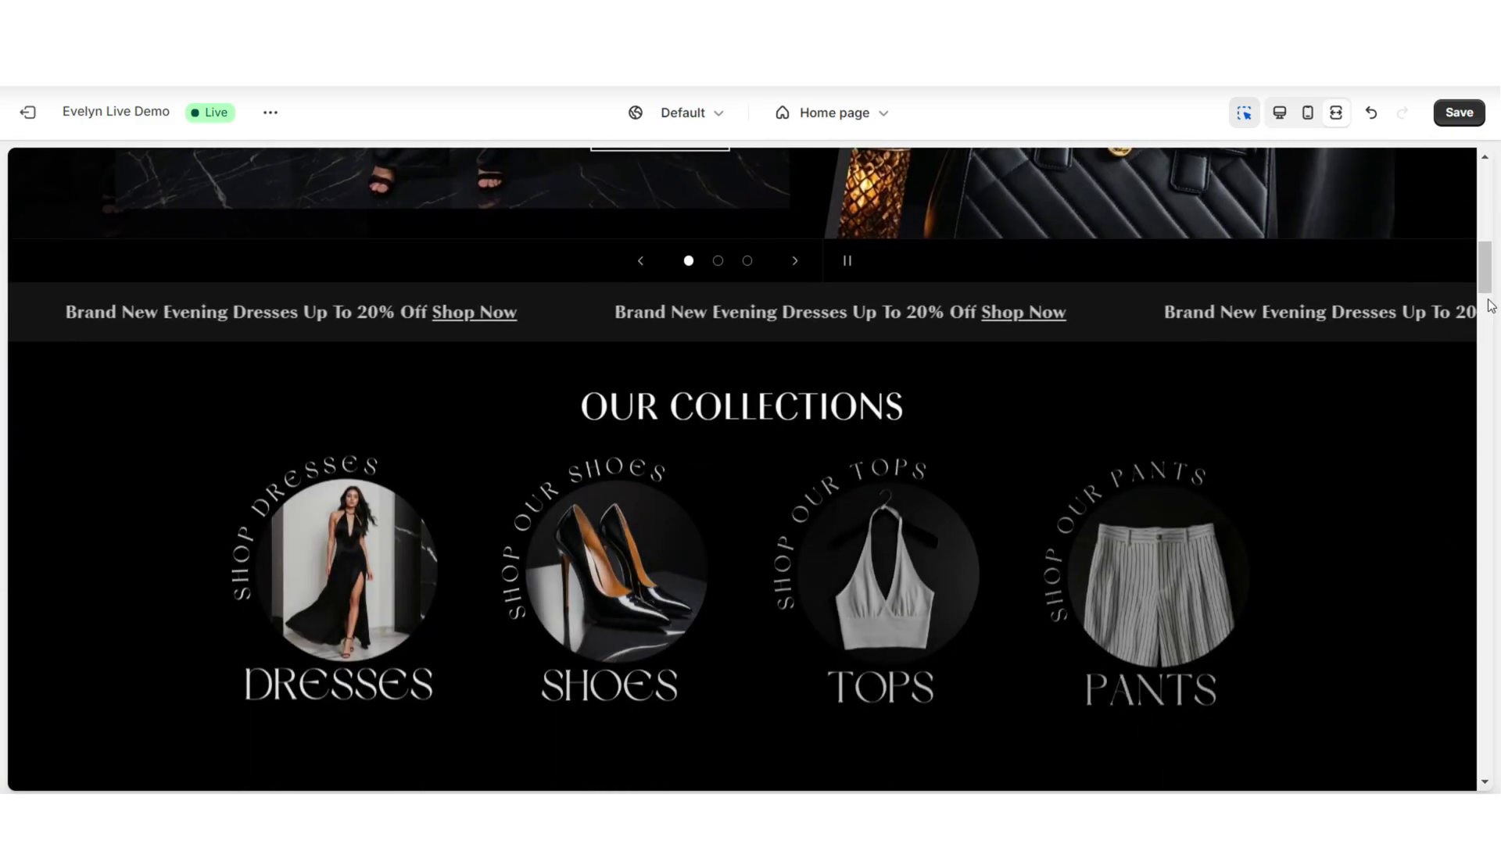
scroll(1491, 304, "down", 15)
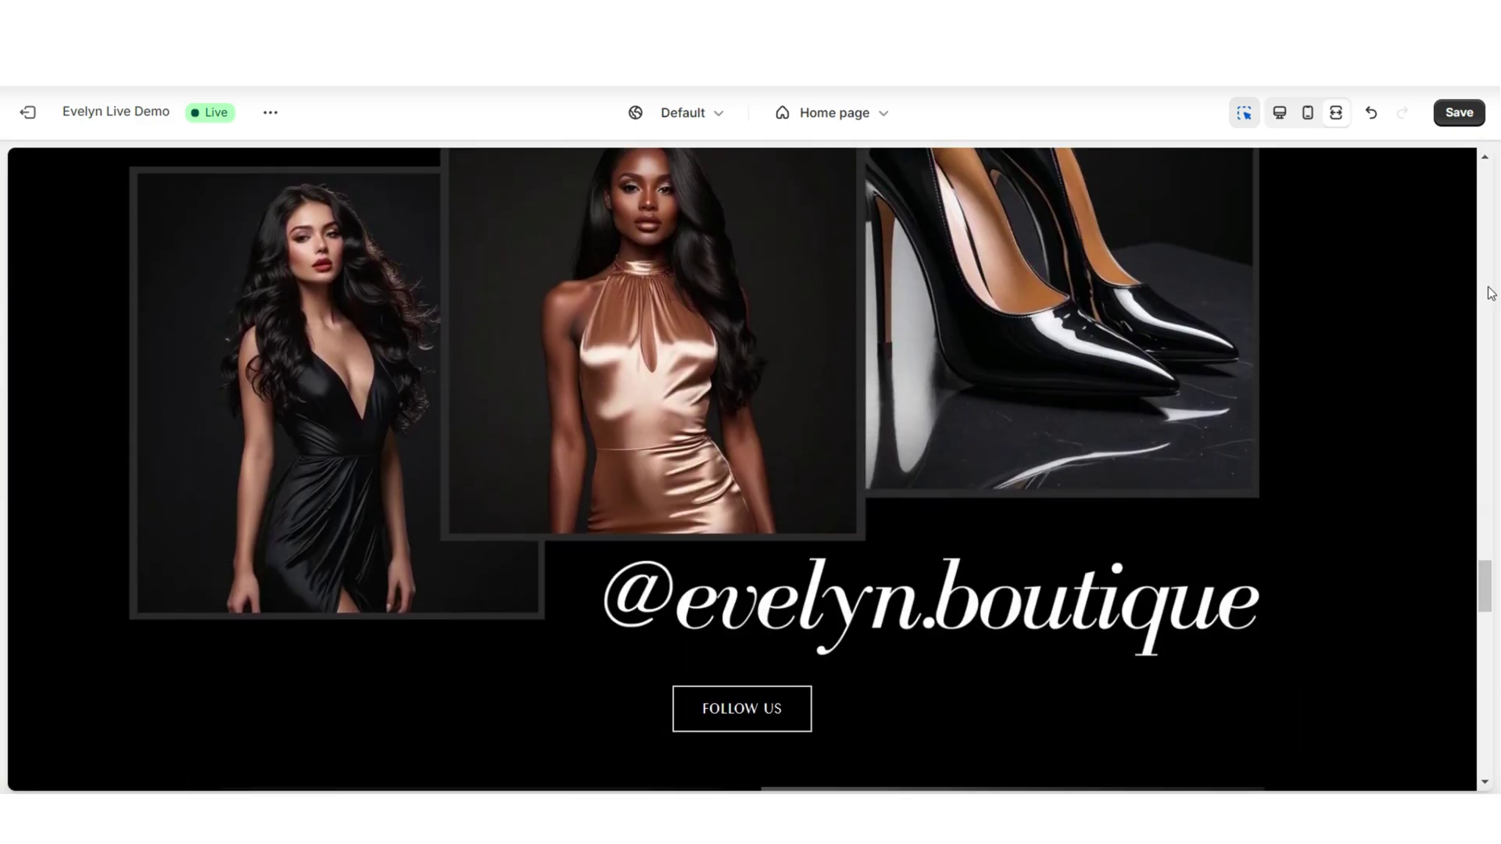
scroll(1491, 293, "down", 1)
left_click(1286, 113)
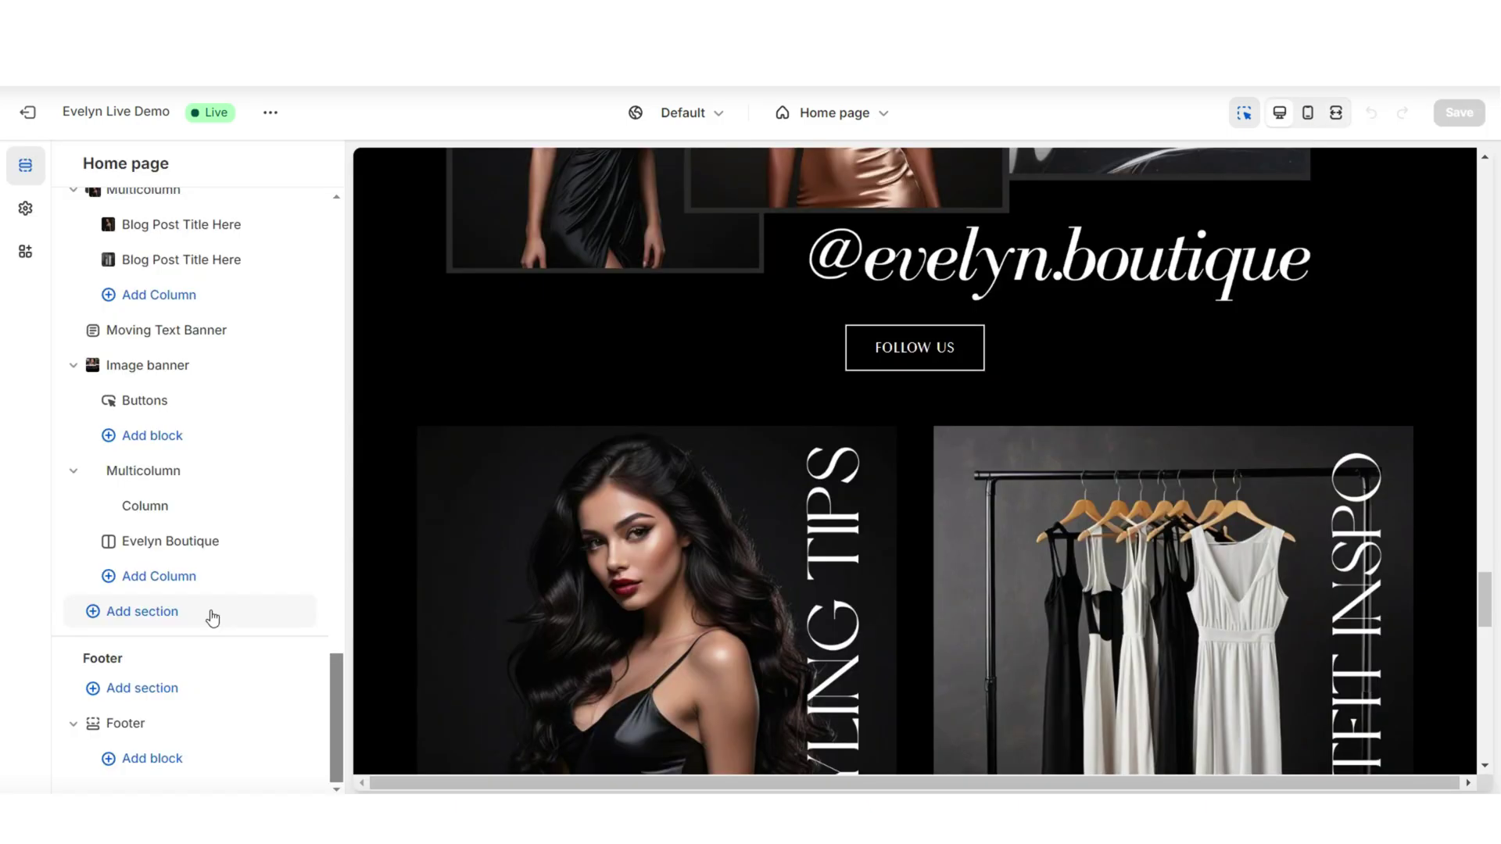
left_click(208, 616)
scroll(438, 707, "down", 1)
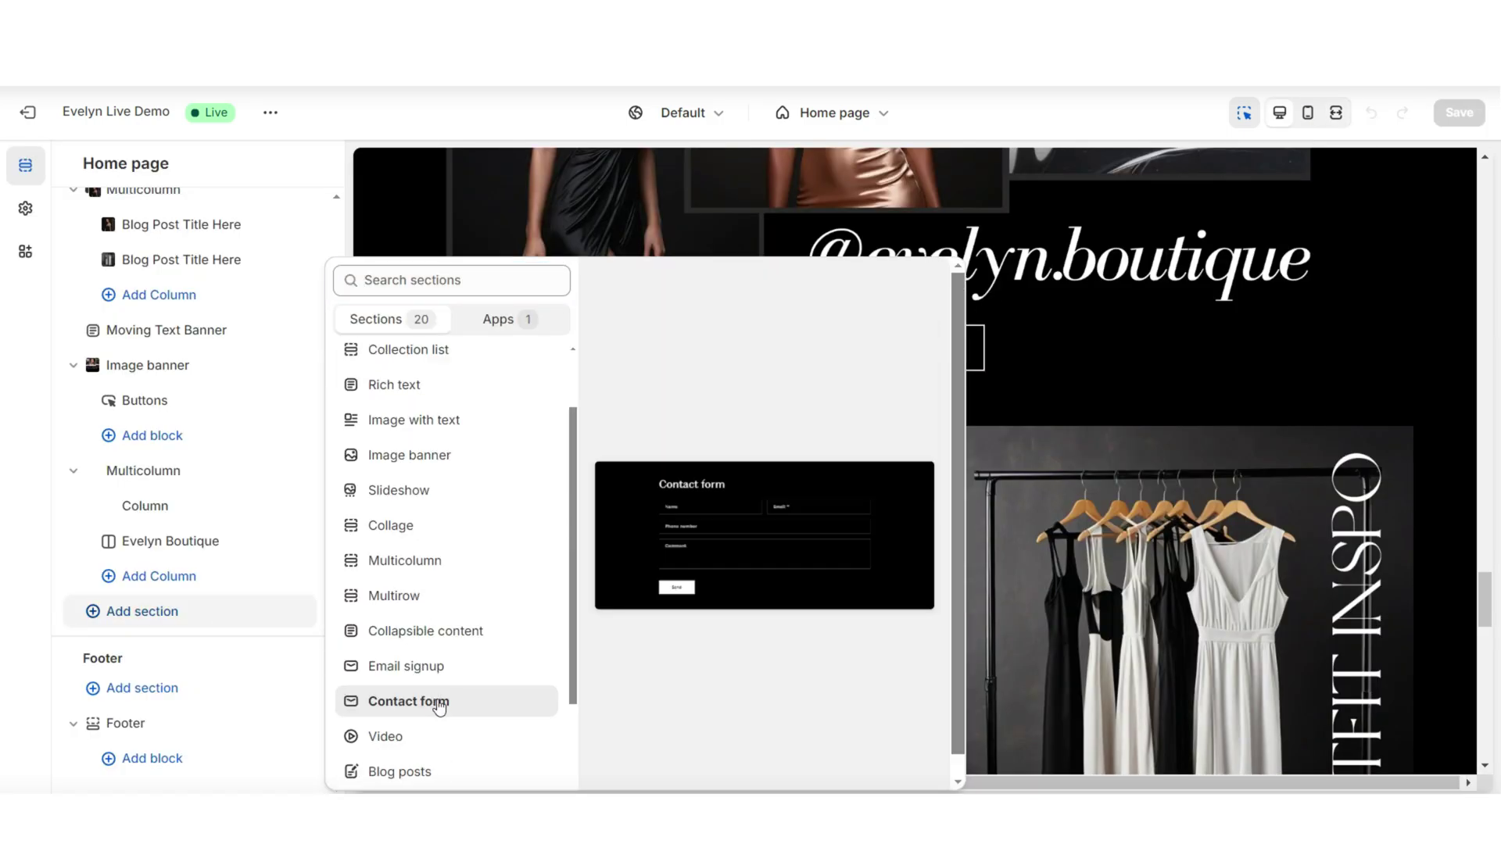
left_click(439, 701)
Examine the Contact form section among the surrounding Home page sections in the full-width preview
key("ctrl+shift+f")
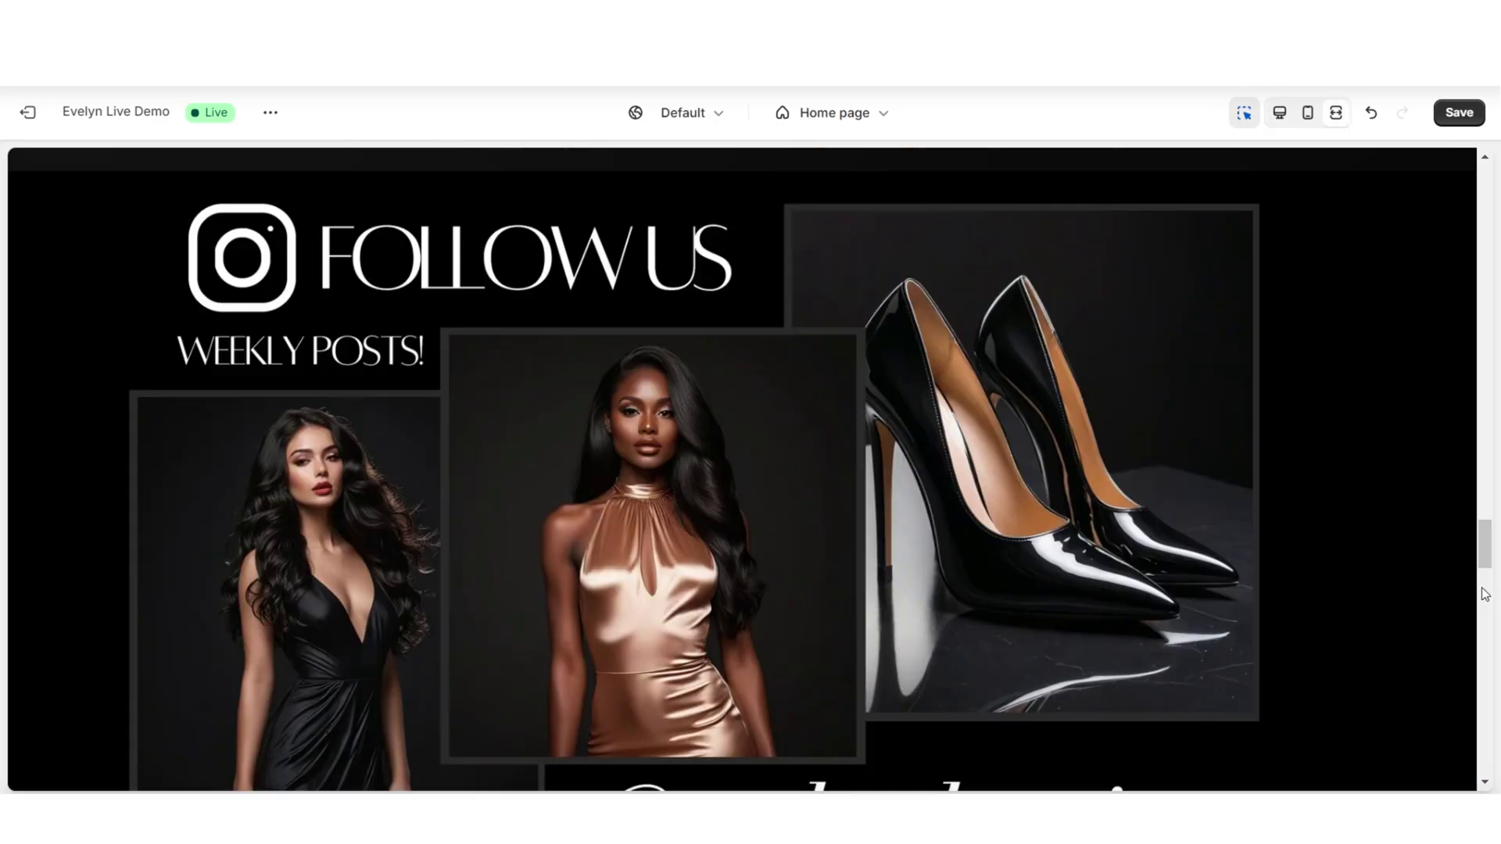
scroll(1484, 594, "down", 10)
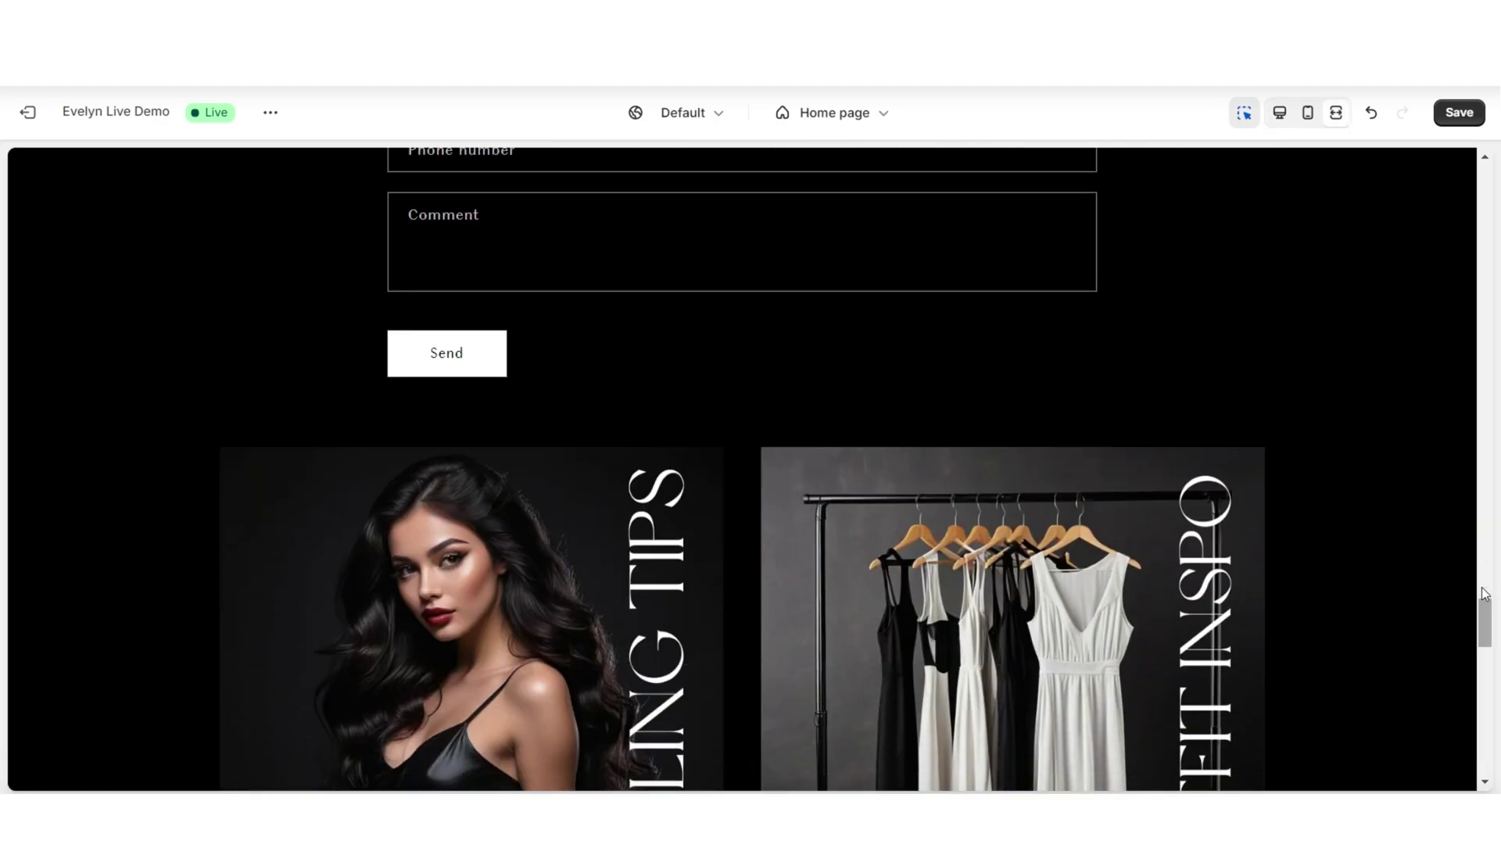
scroll(1484, 594, "down", 1)
scroll(1484, 594, "up", 6)
key("ctrl+shift+f")
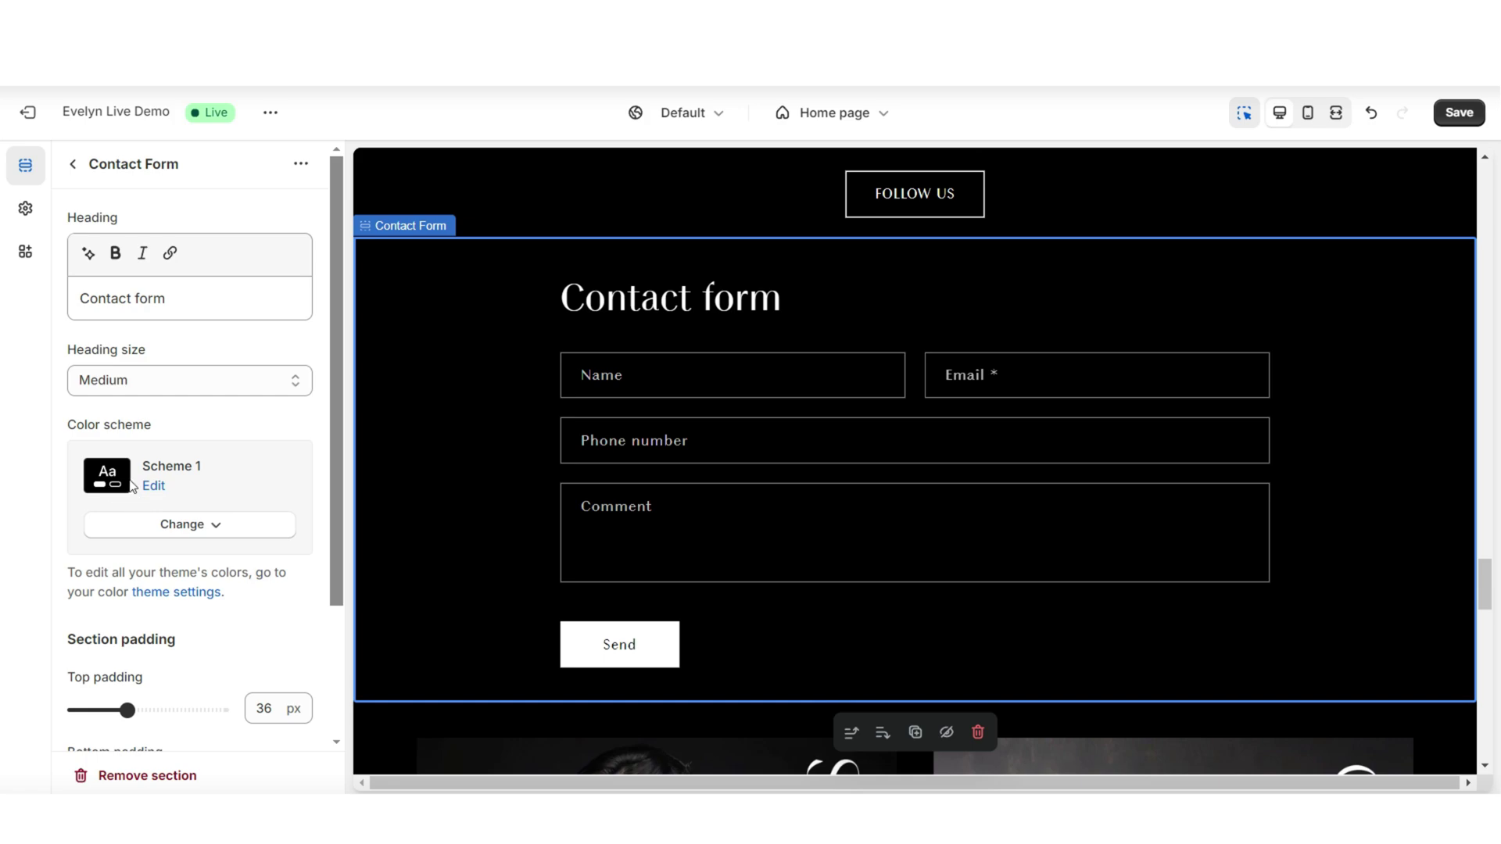
key("ctrl+shift+f")
scroll(1486, 528, "down", 2)
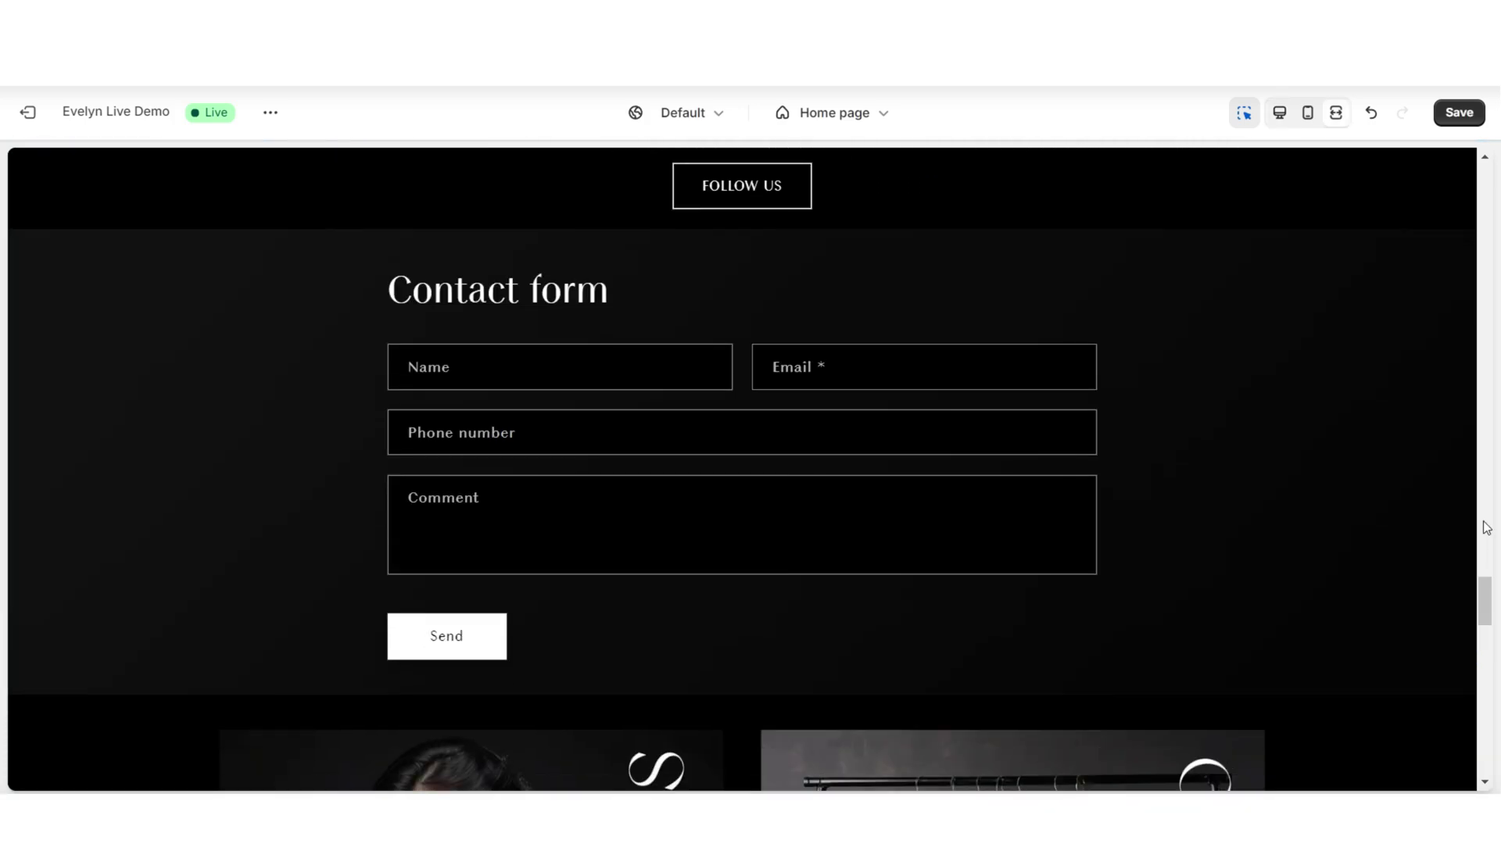
scroll(1485, 527, "down", 10)
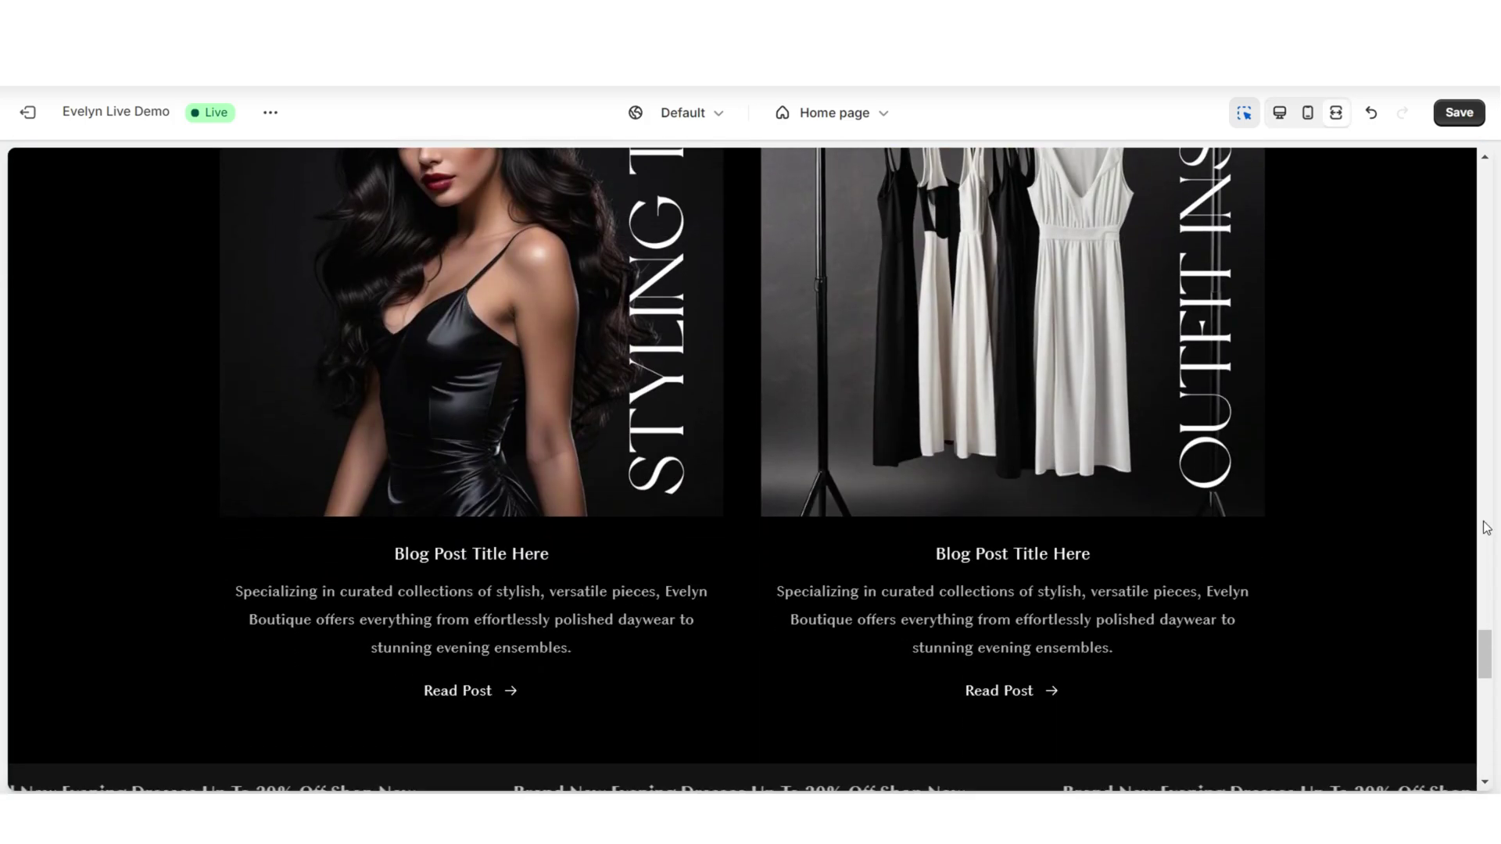
scroll(1486, 528, "up", 10)
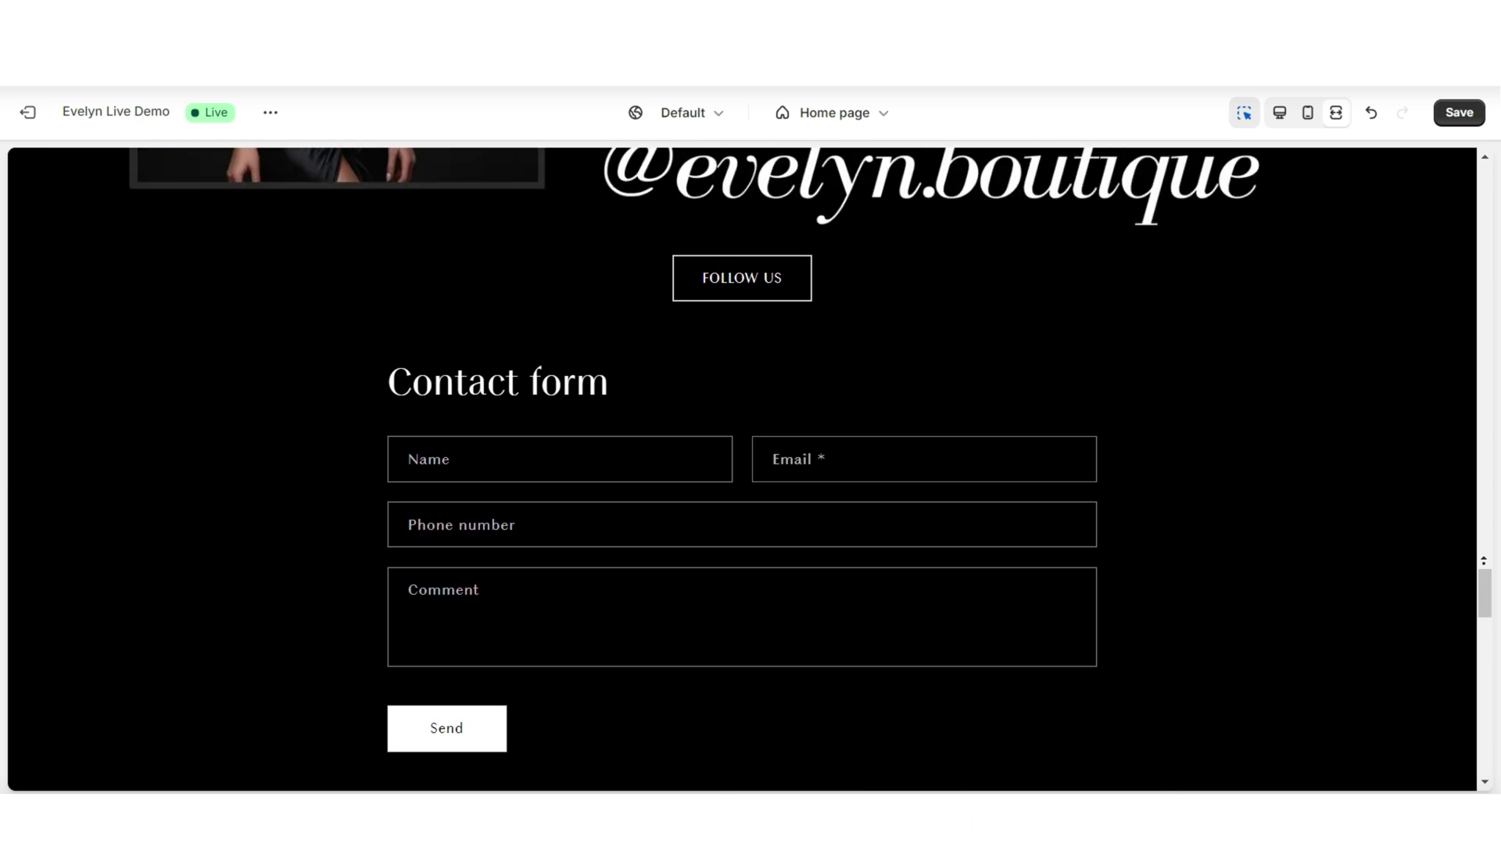
scroll(1486, 528, "up", 2)
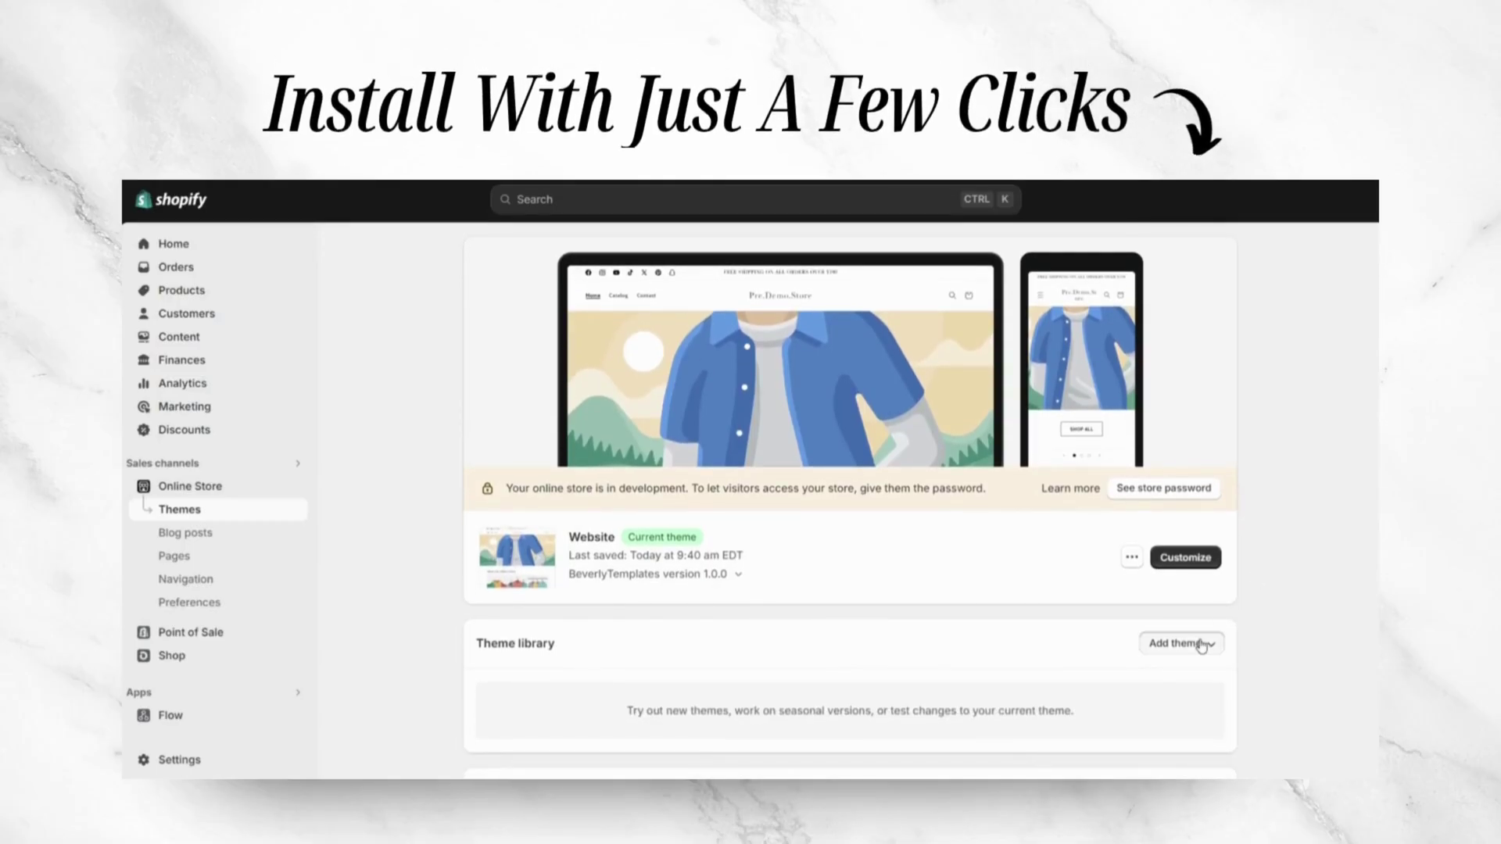
Open the upload dialog for adding a theme .zip file to the theme library
left_click(1206, 712)
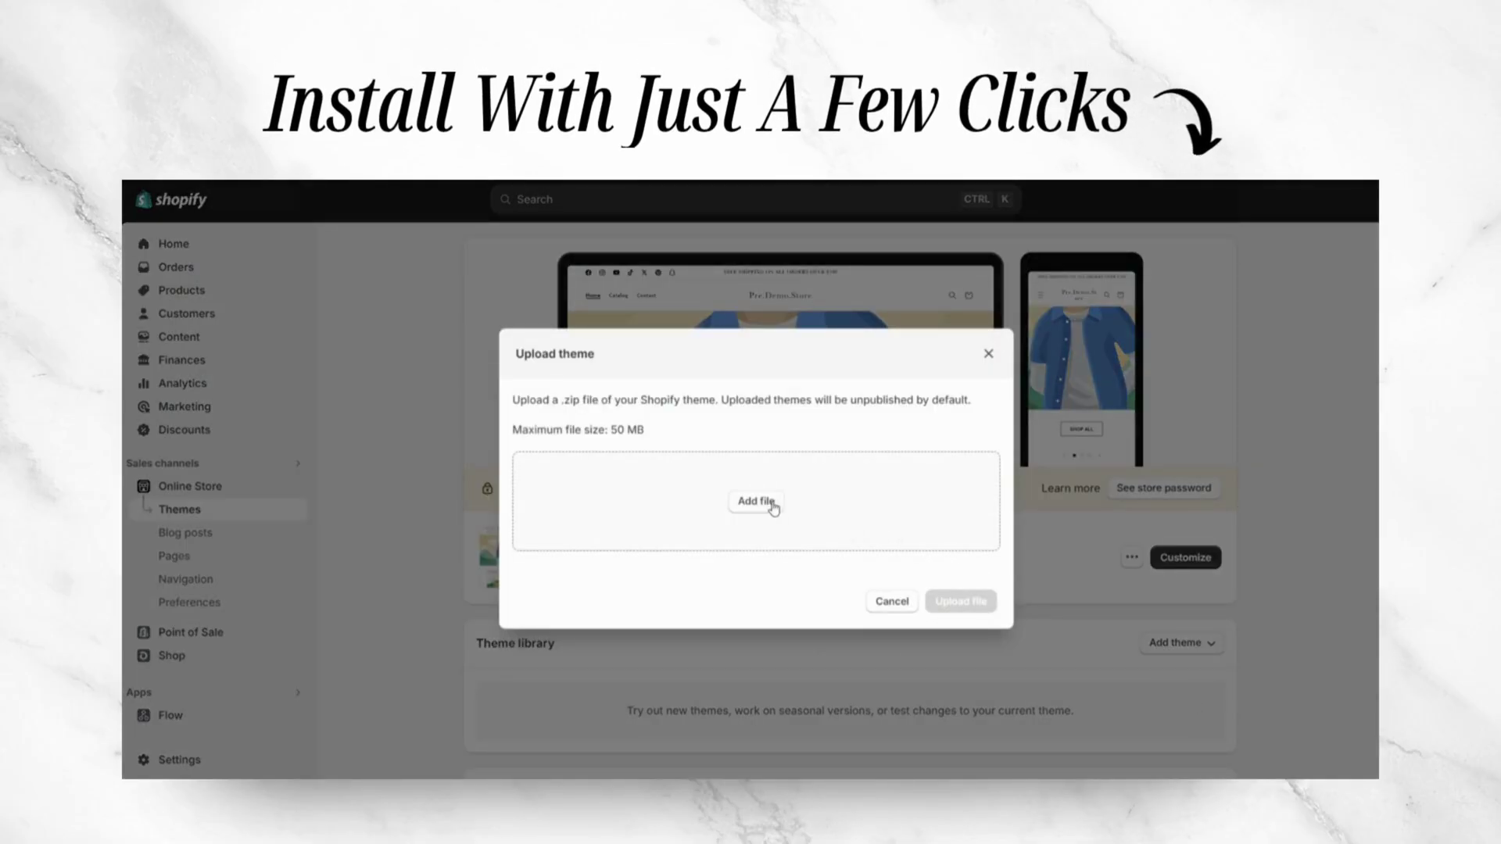
scroll(1266, 619, "down", 2)
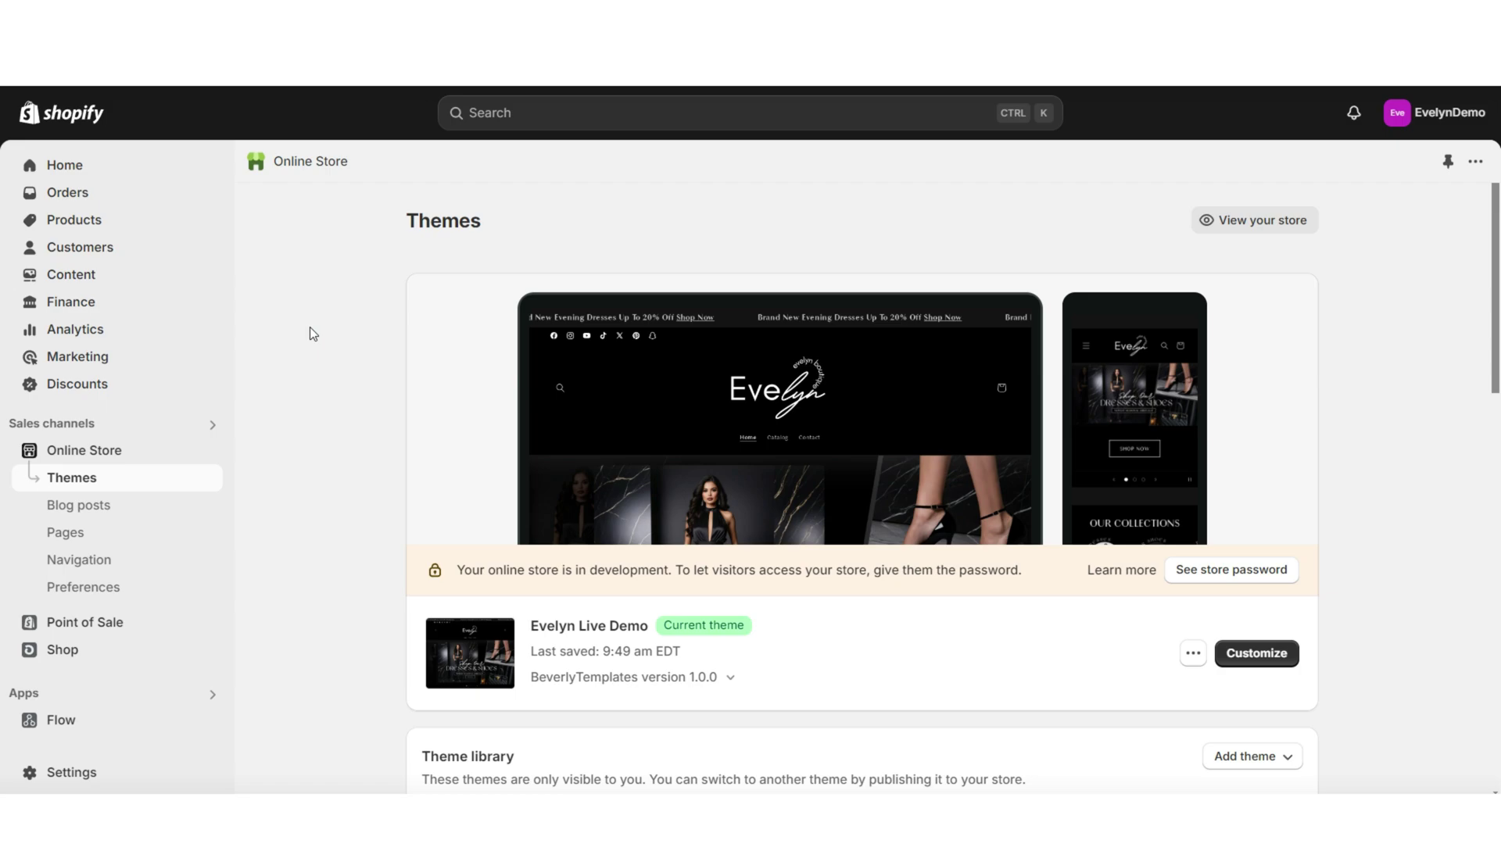
Go to the store's products and start adding a new product
left_click(202, 233)
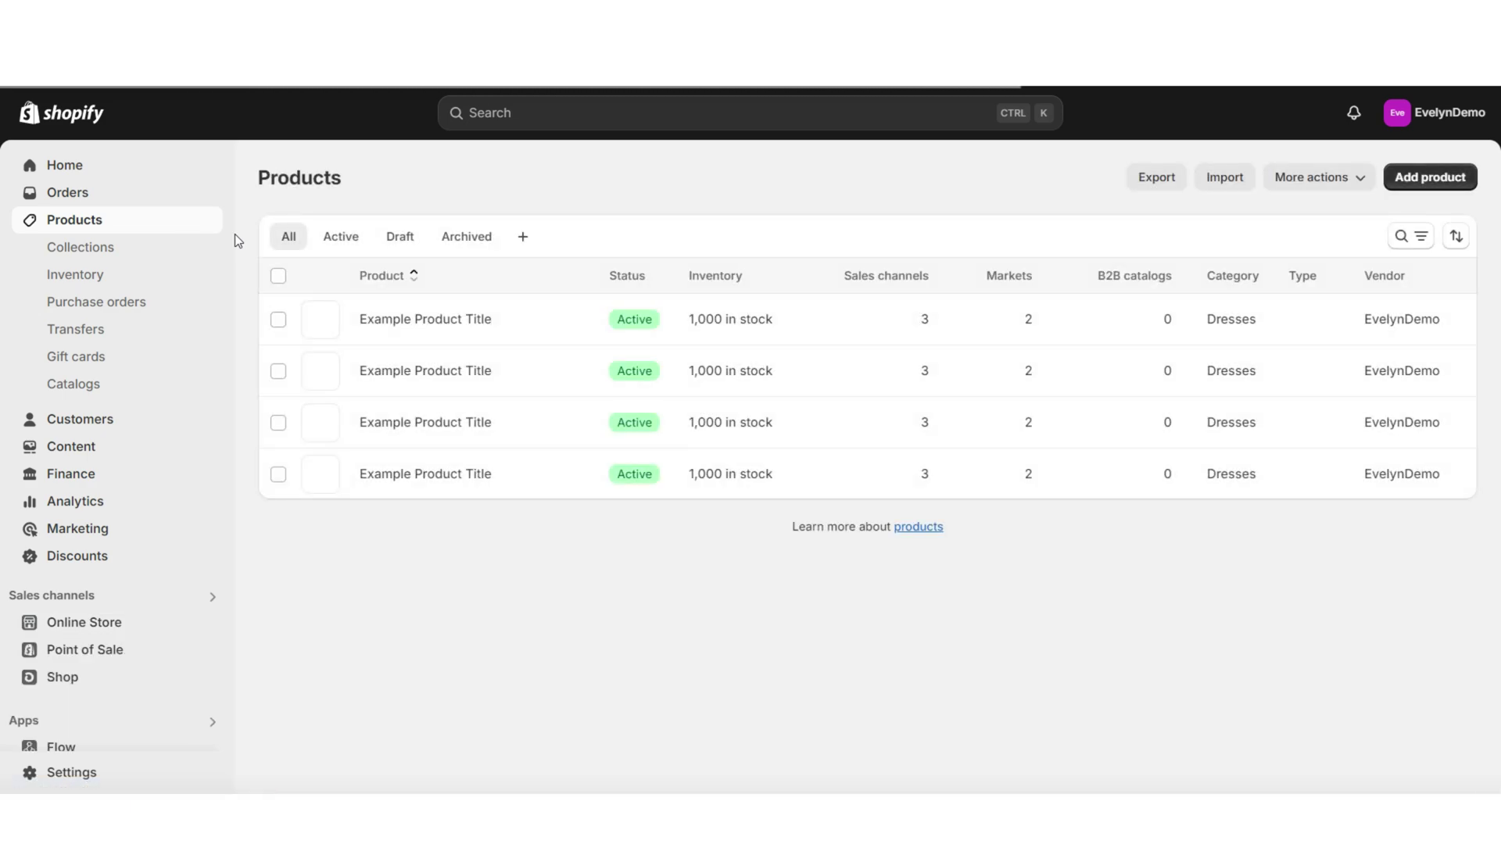
left_click(1431, 177)
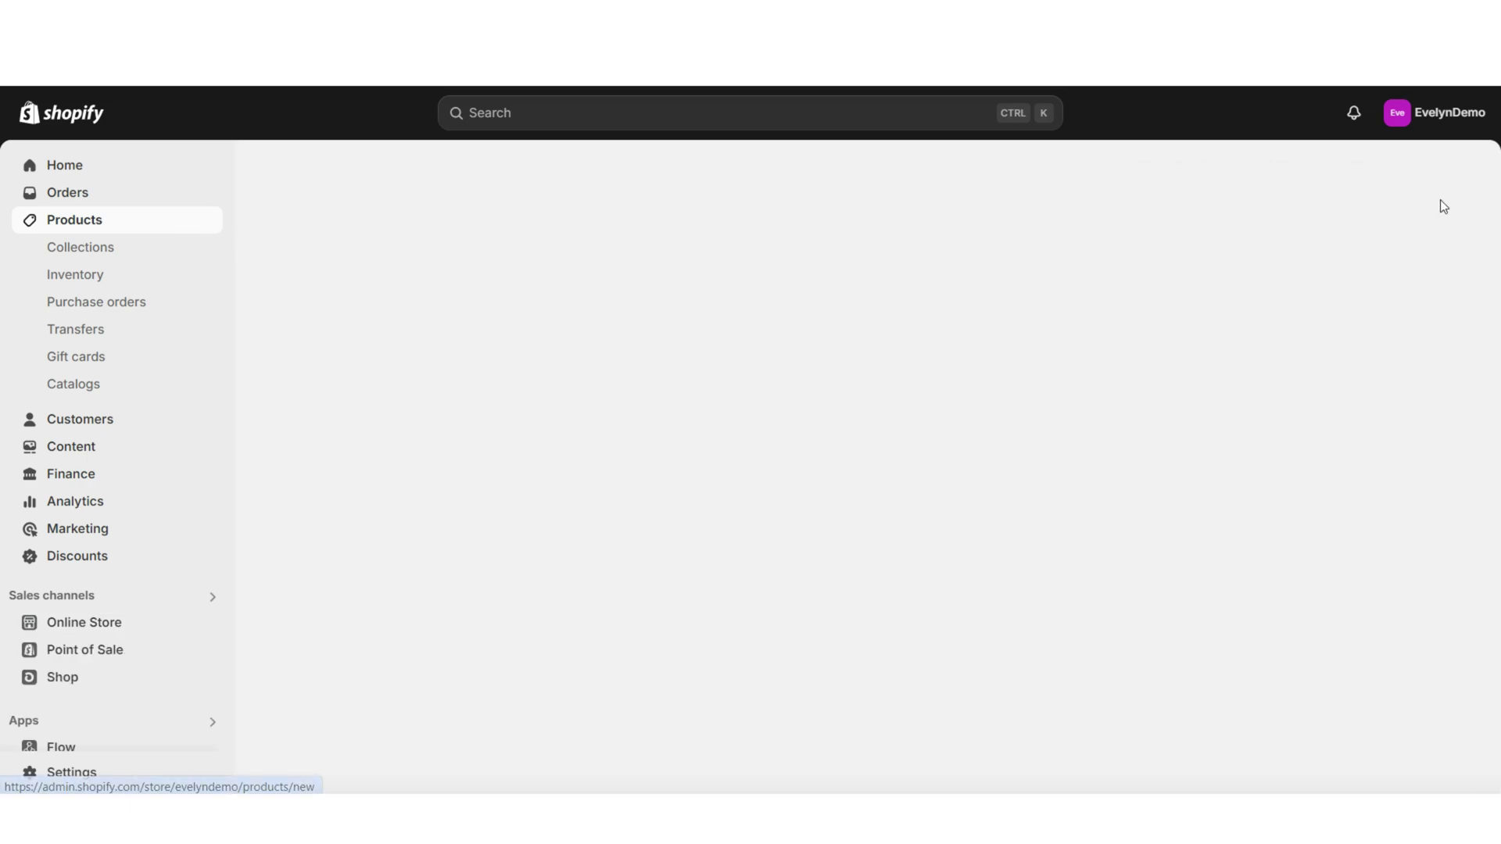
Examine the blank product form's fields from the title to the search engine listing, including the status options
scroll(368, 338, "down", 3)
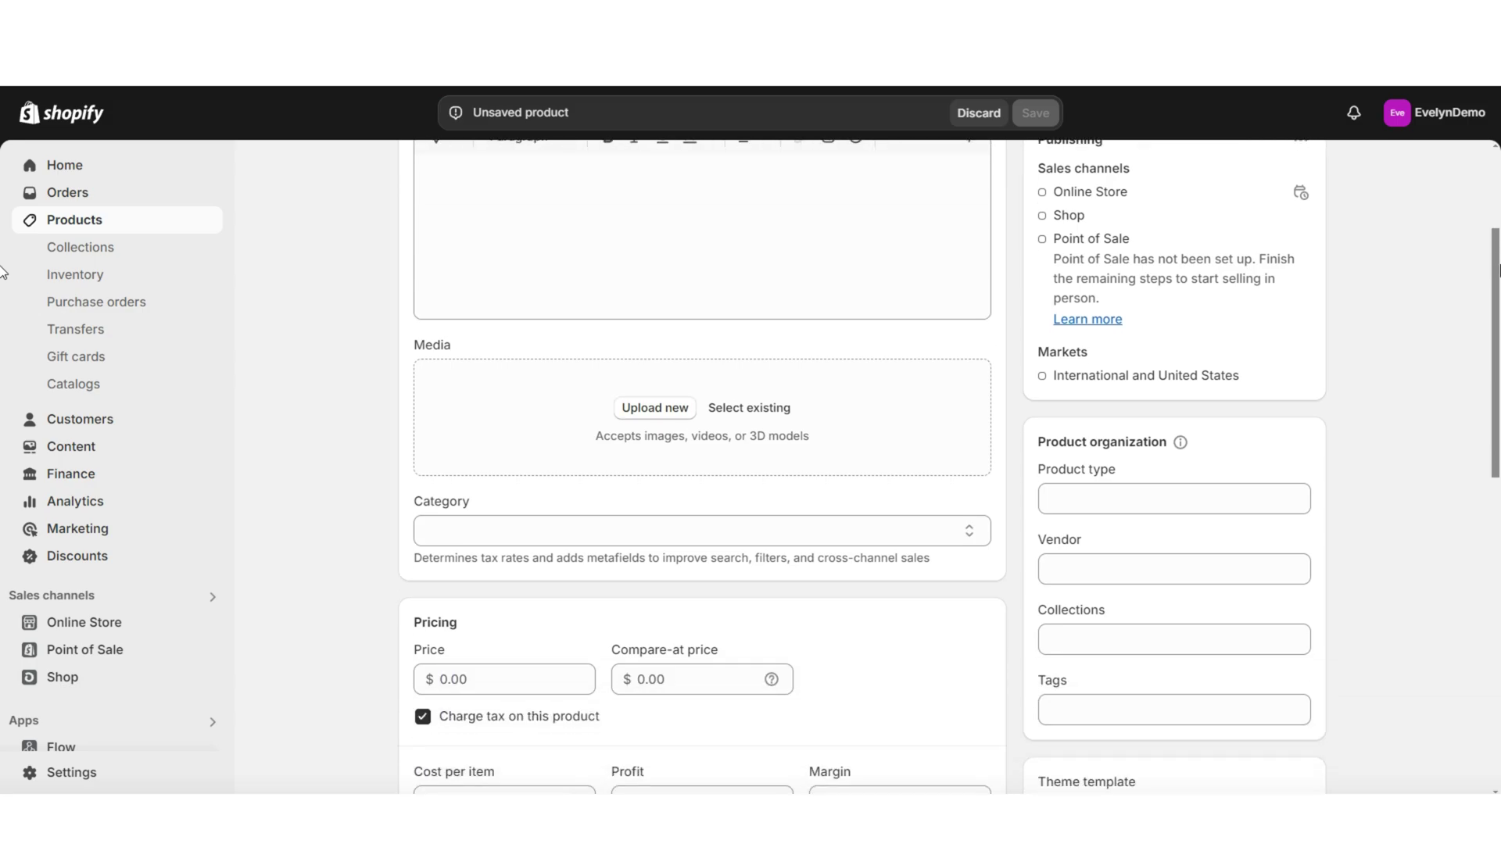
scroll(367, 337, "up", 4)
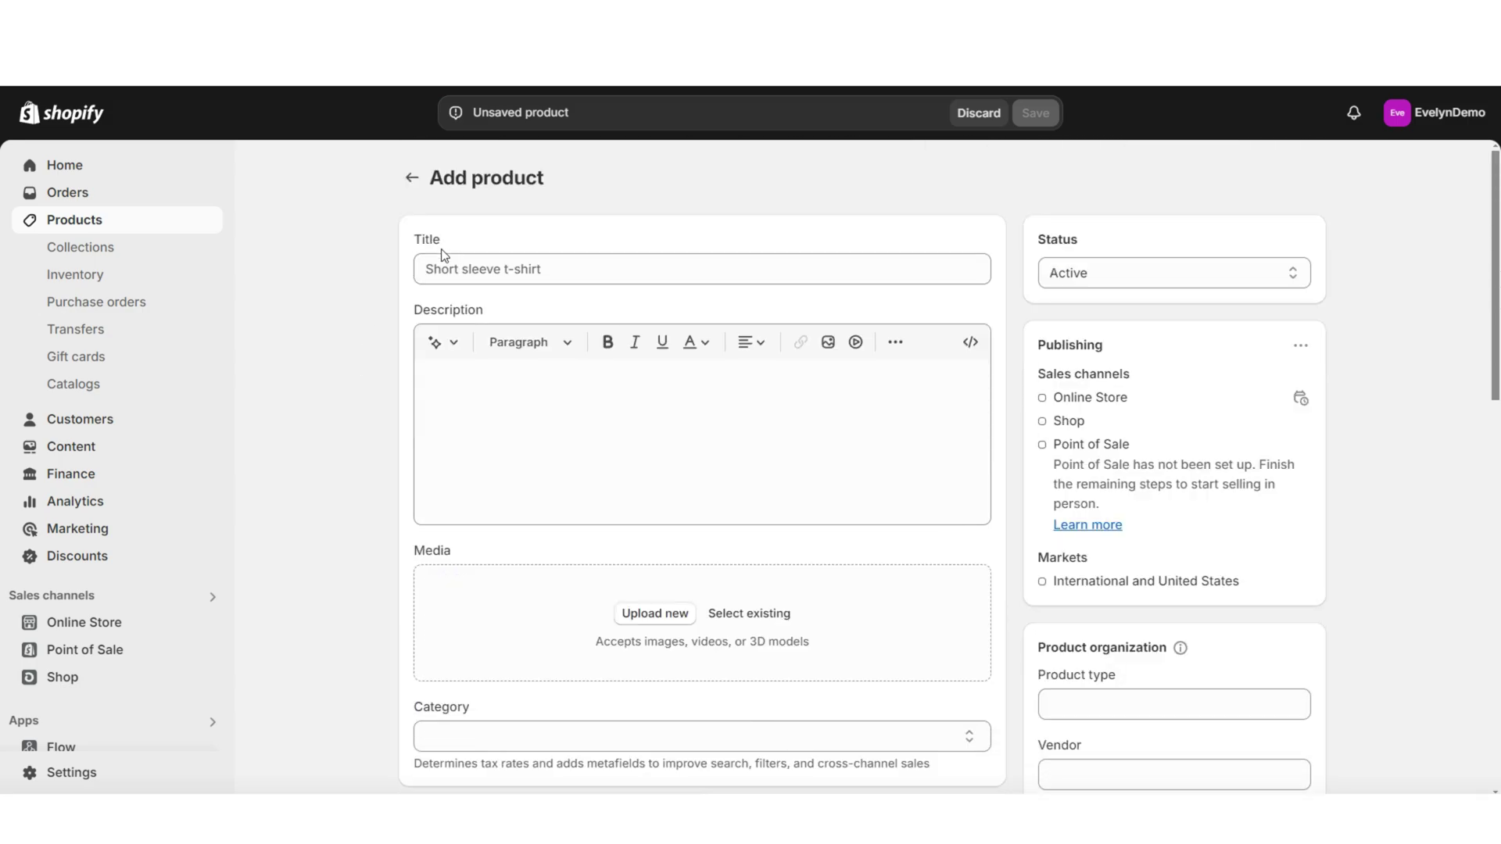
scroll(455, 389, "down", 3)
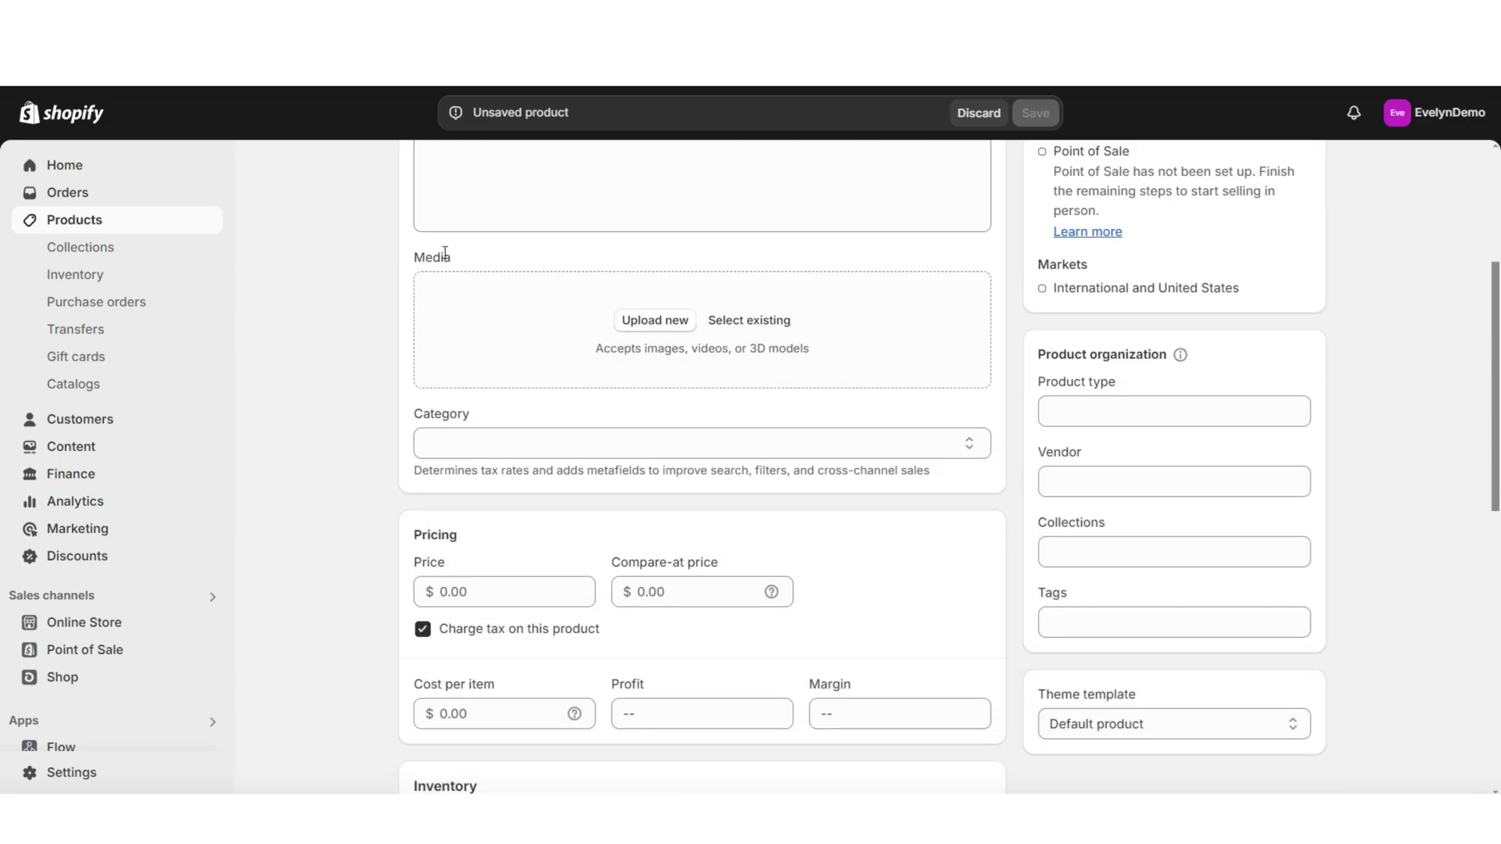
scroll(391, 327, "down", 3)
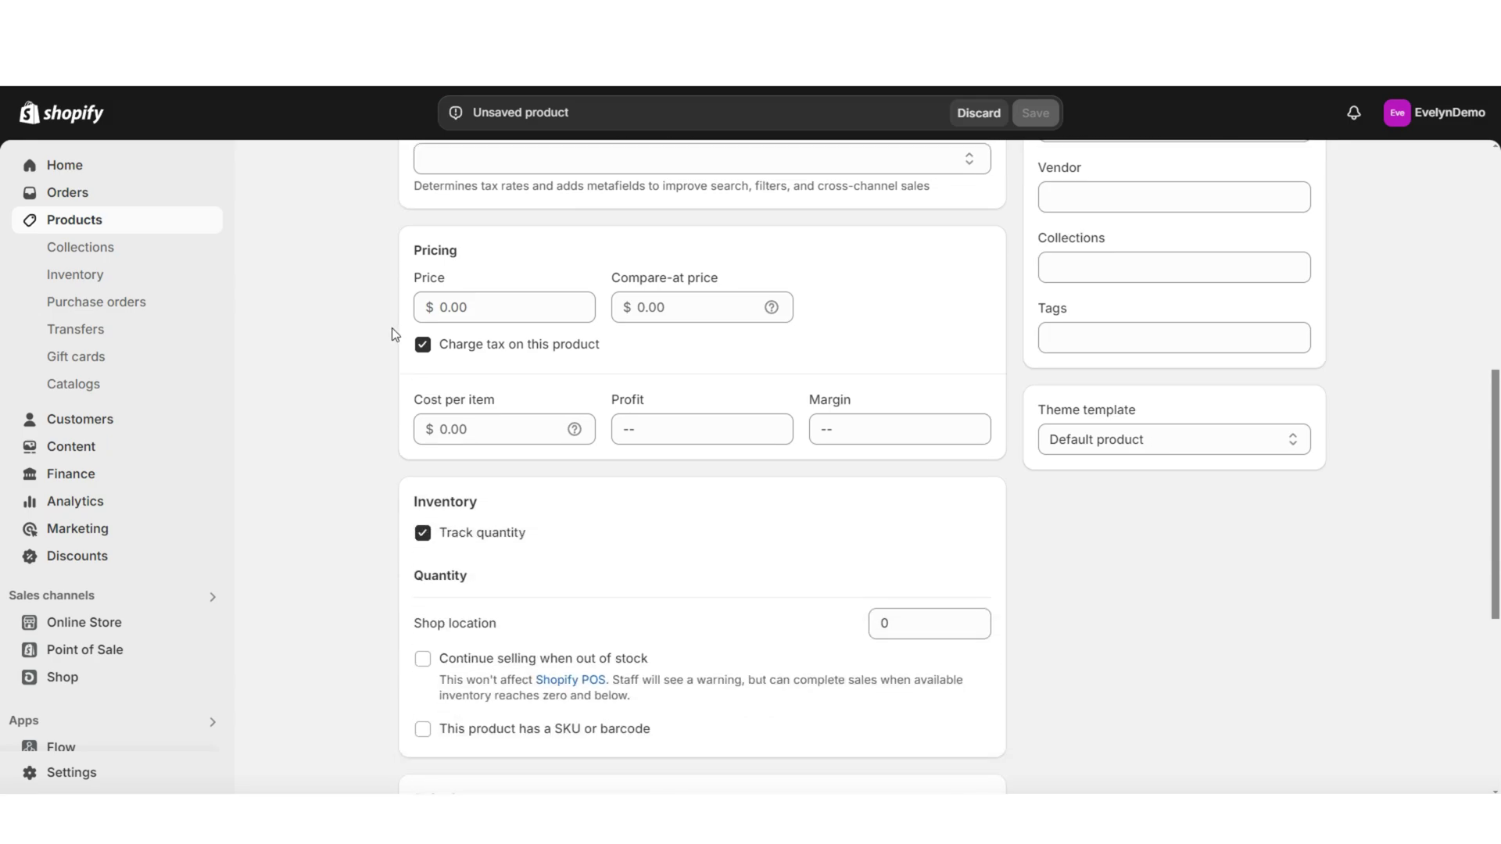
scroll(418, 335, "up", 1)
scroll(429, 346, "down", 3)
scroll(433, 342, "down", 3)
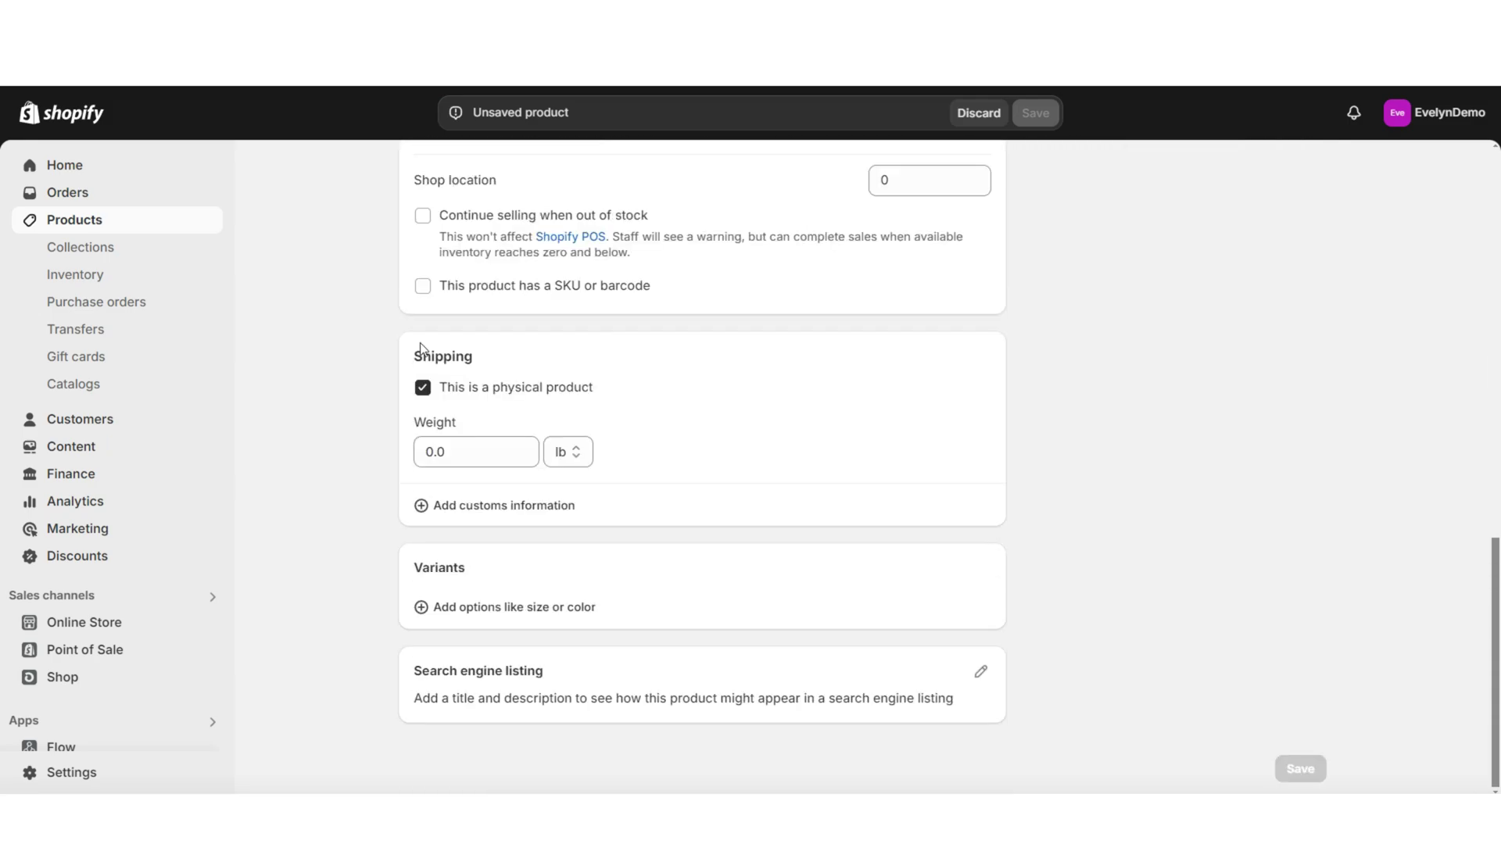
scroll(1136, 394, "up", 15)
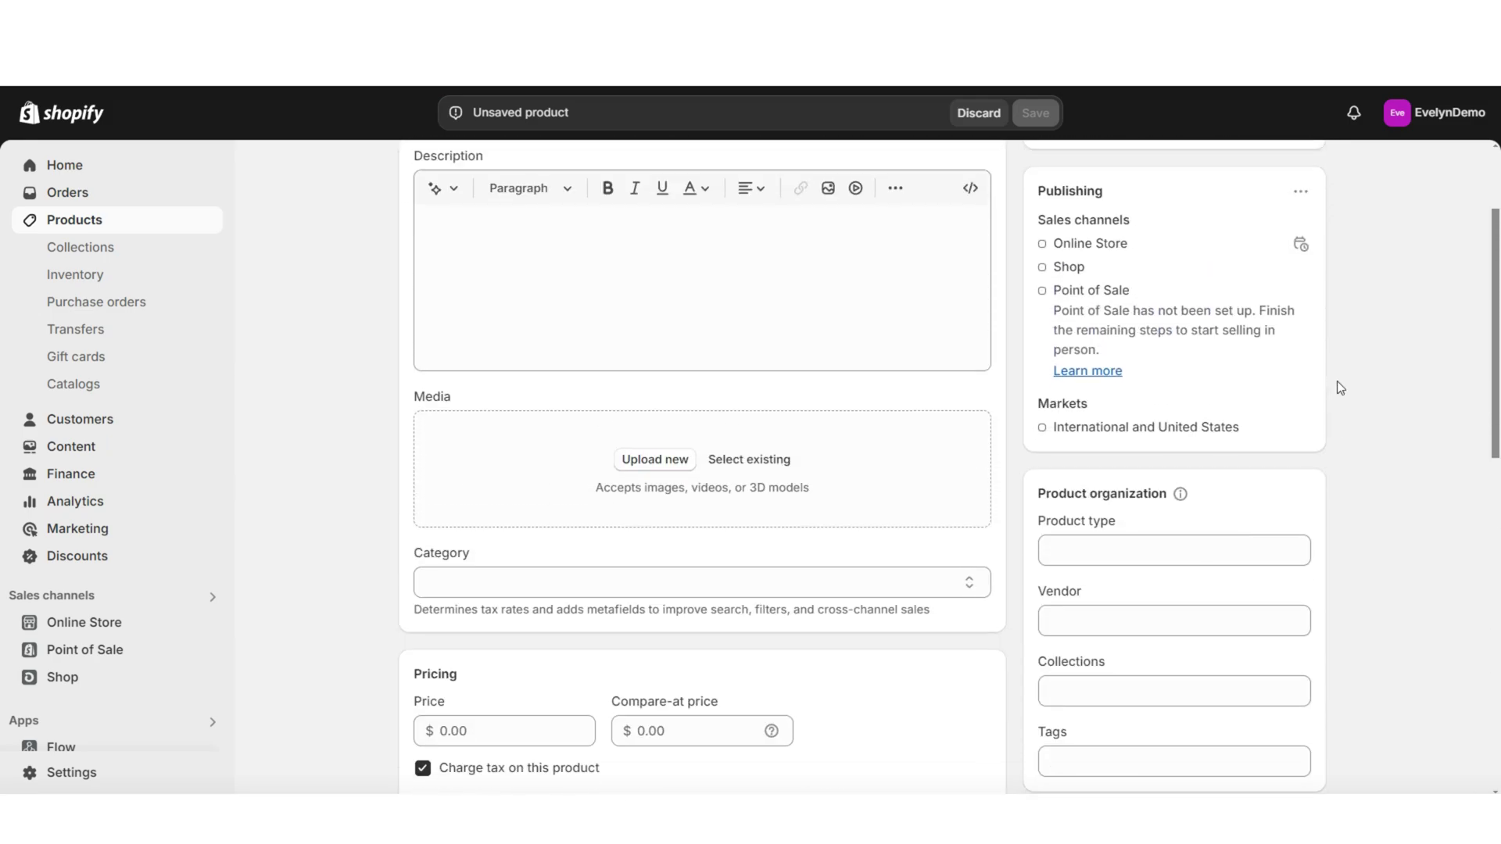
scroll(1155, 354, "up", 1)
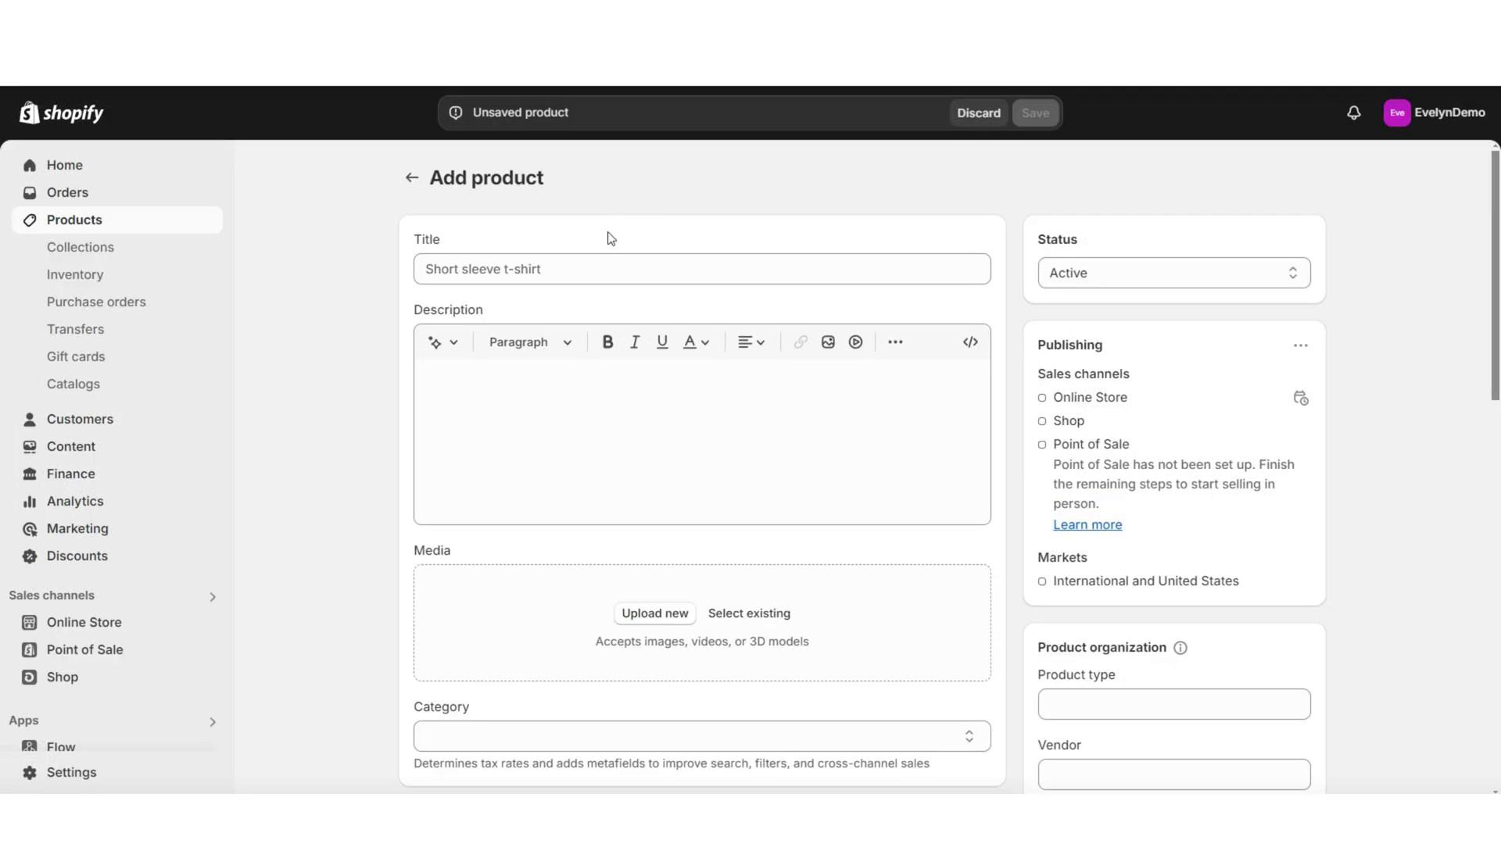
left_click(1068, 275)
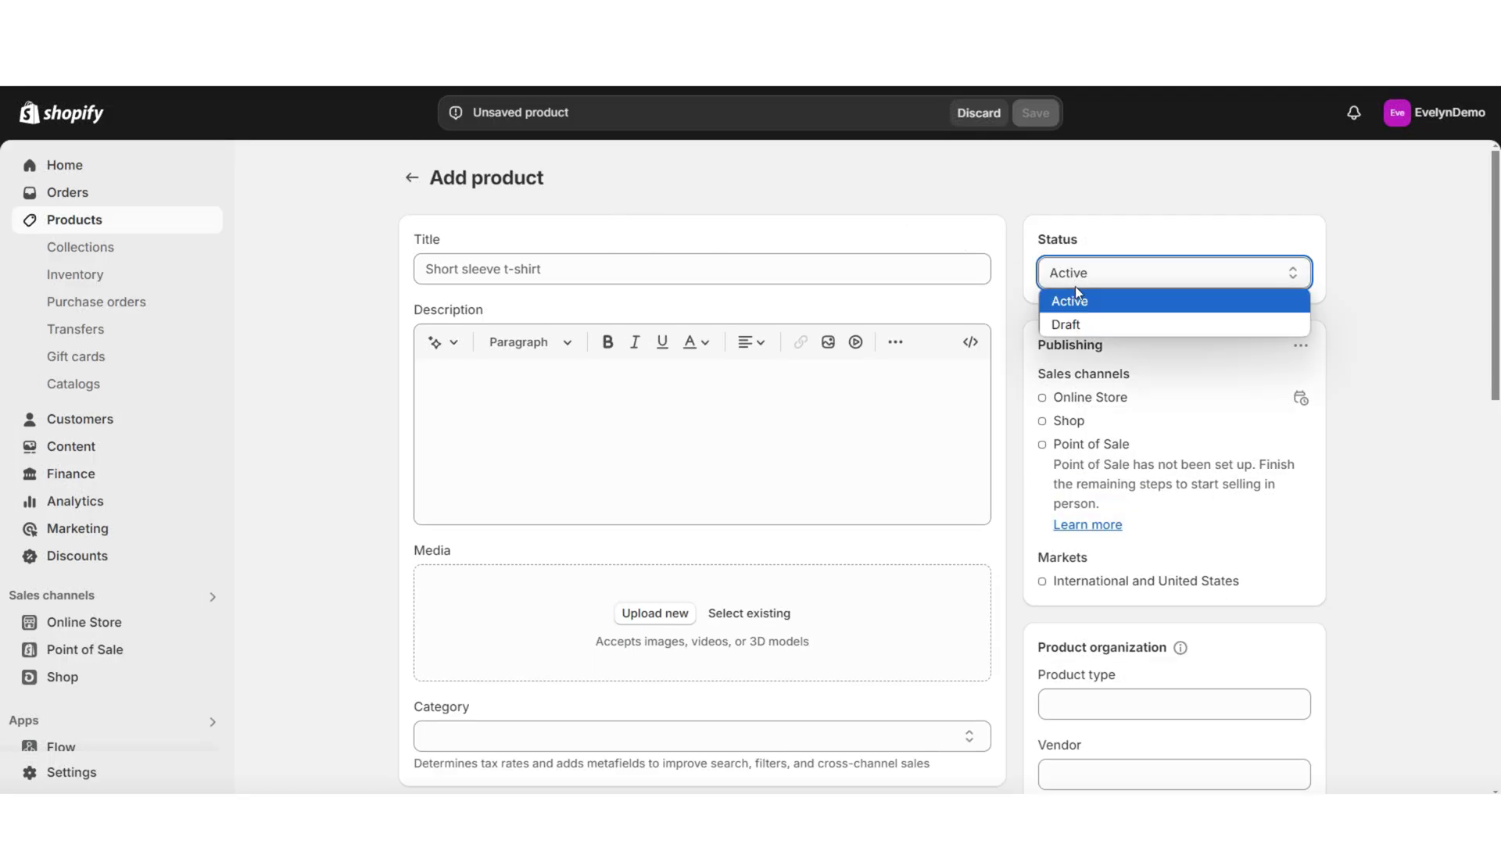
Enter "Leather Handbag" as the new product's title
left_click(556, 268)
type("Leather H")
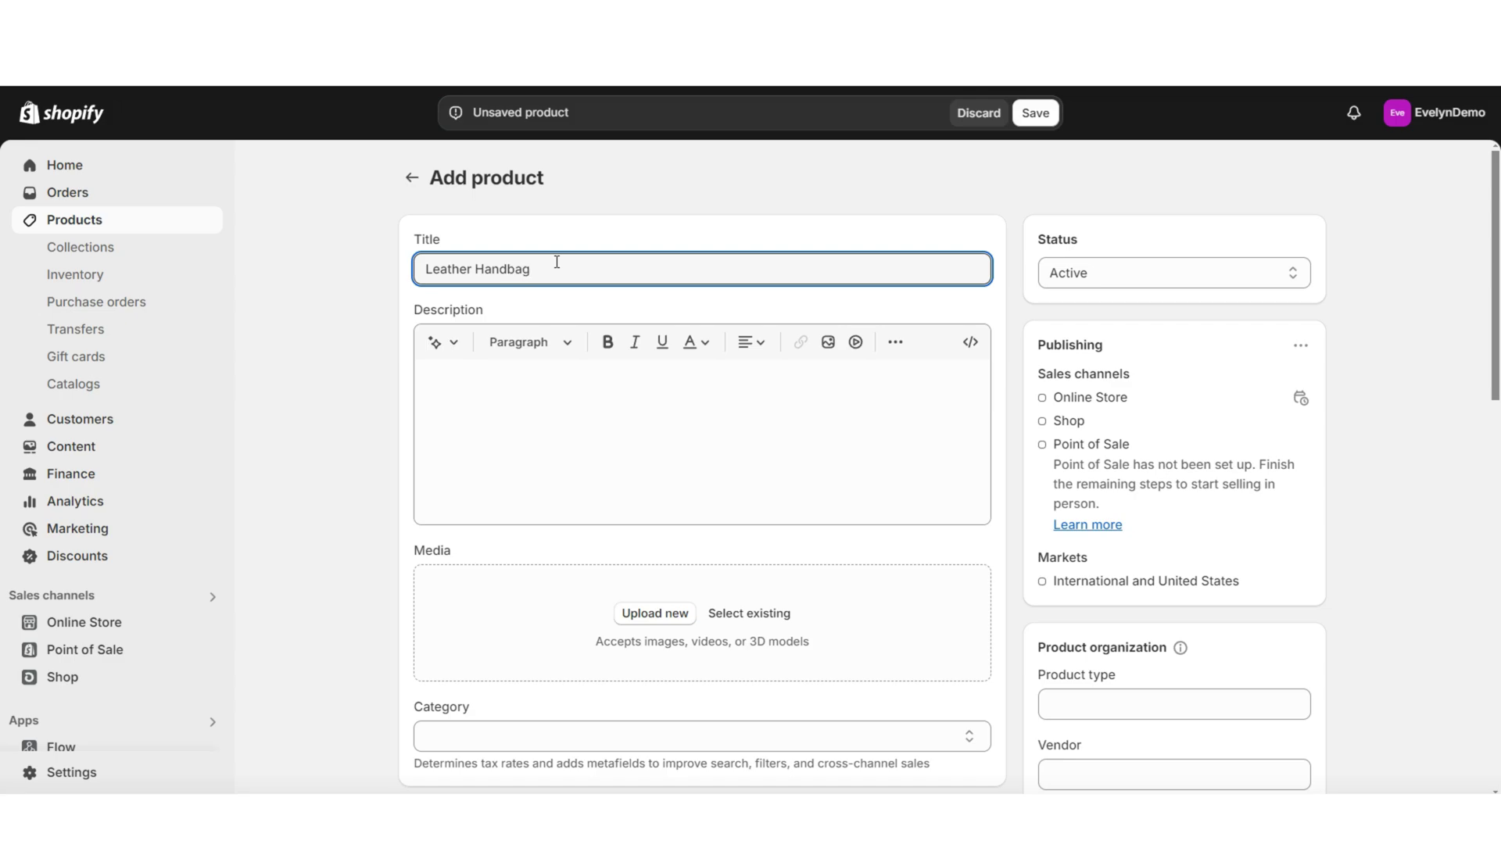
type("andbag")
Paste the prepared Premium Leather Medium-Sized Handbag text with its key features into the product description
left_click(583, 400)
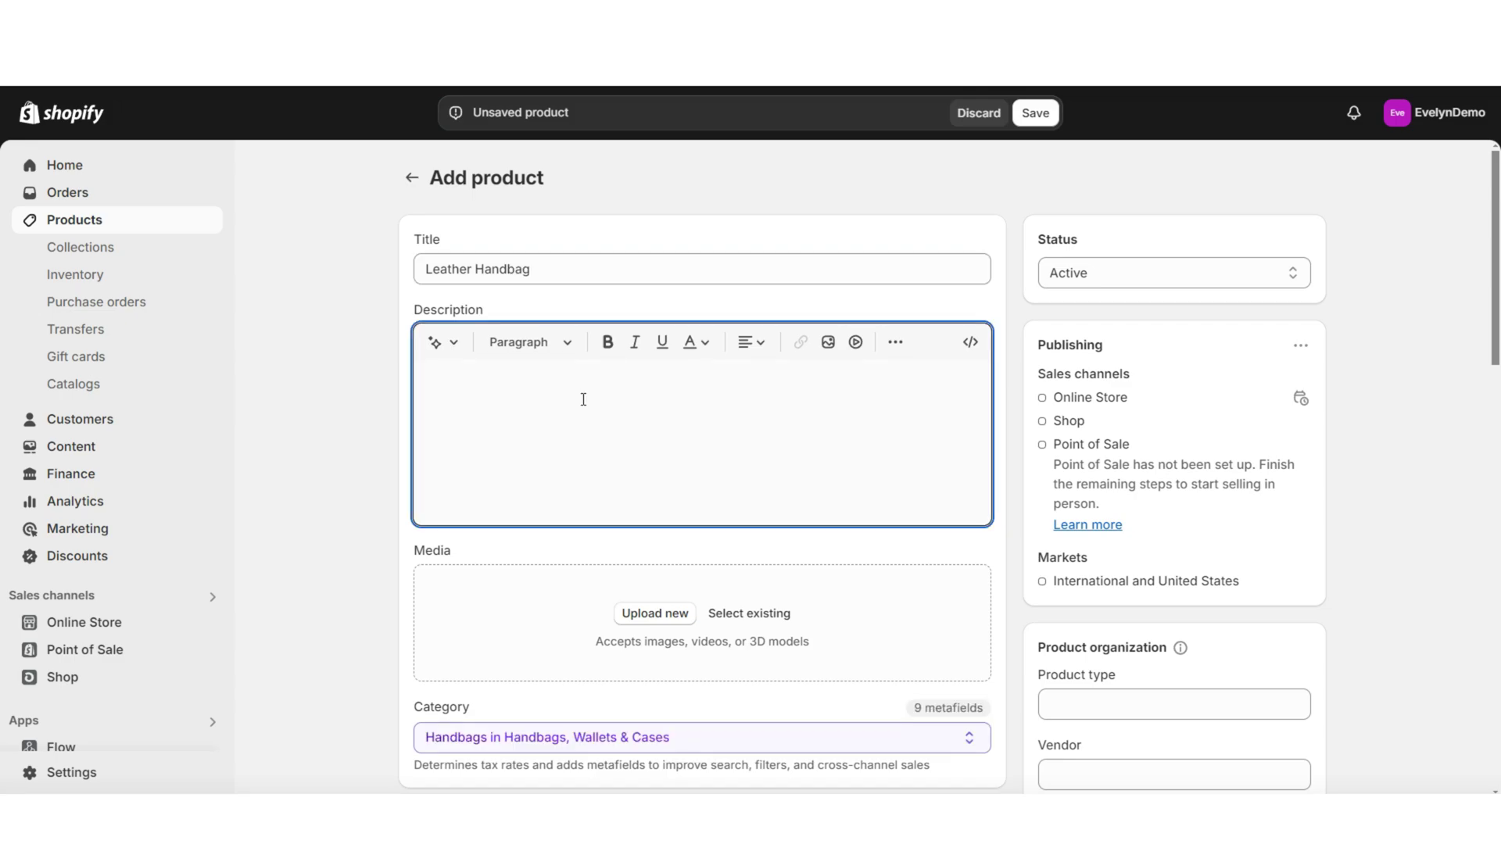
right_click(462, 390)
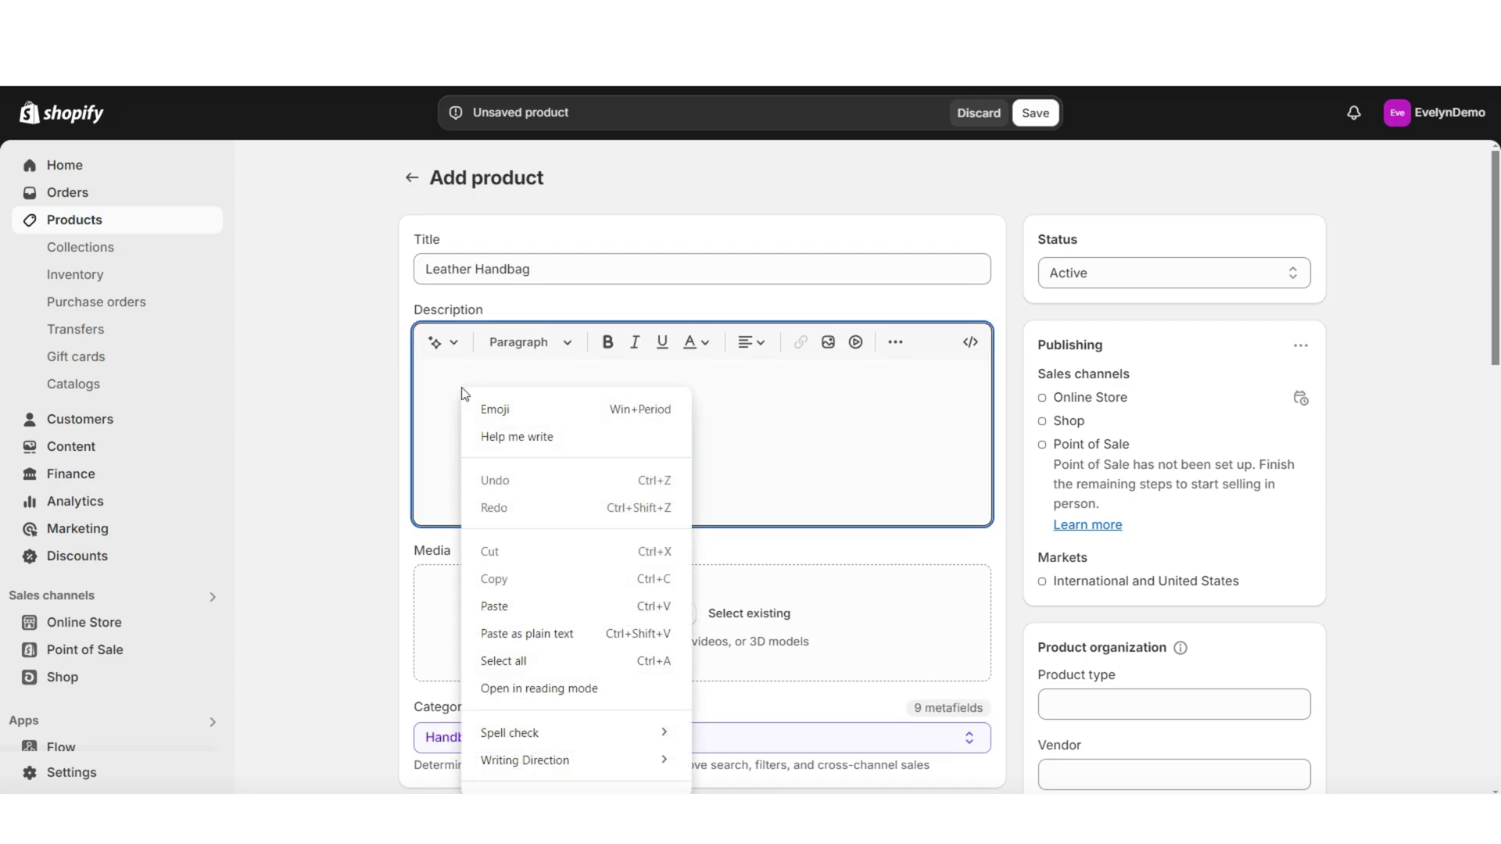
left_click(513, 606)
left_click_drag(982, 577, 982, 395)
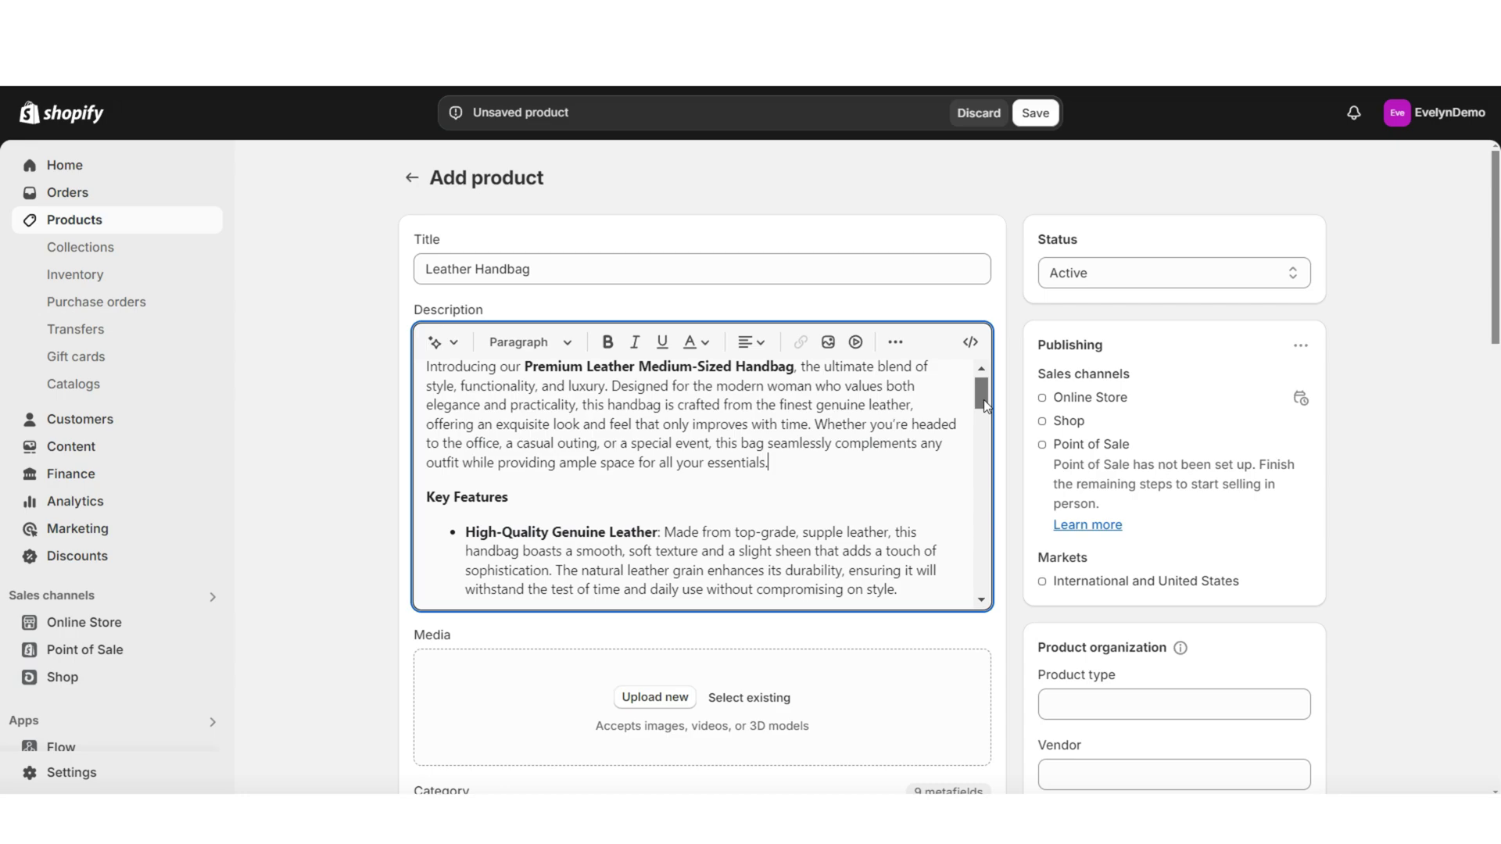
scroll(571, 410, "down", 2)
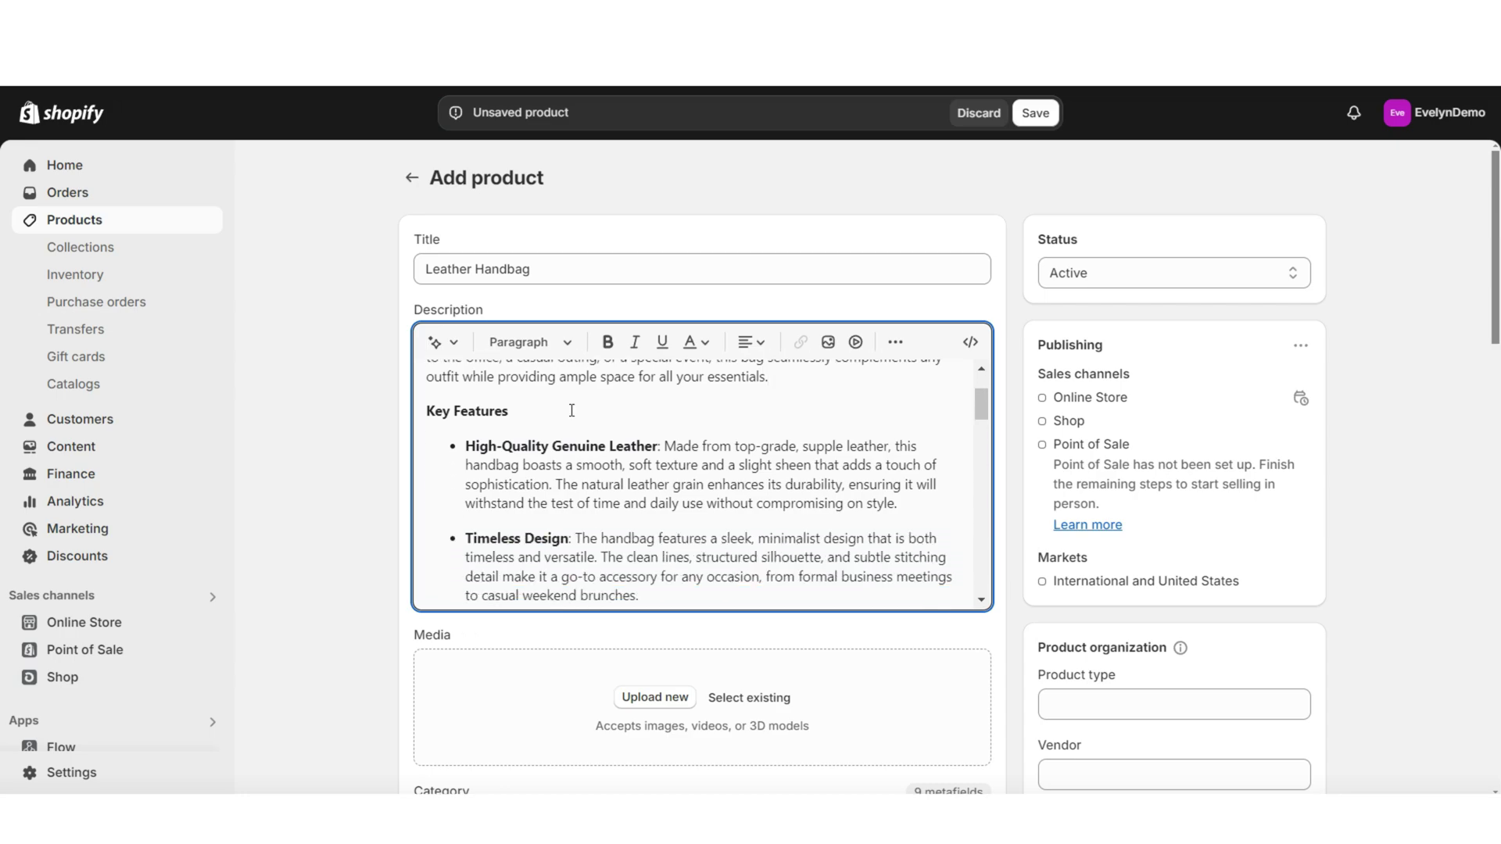
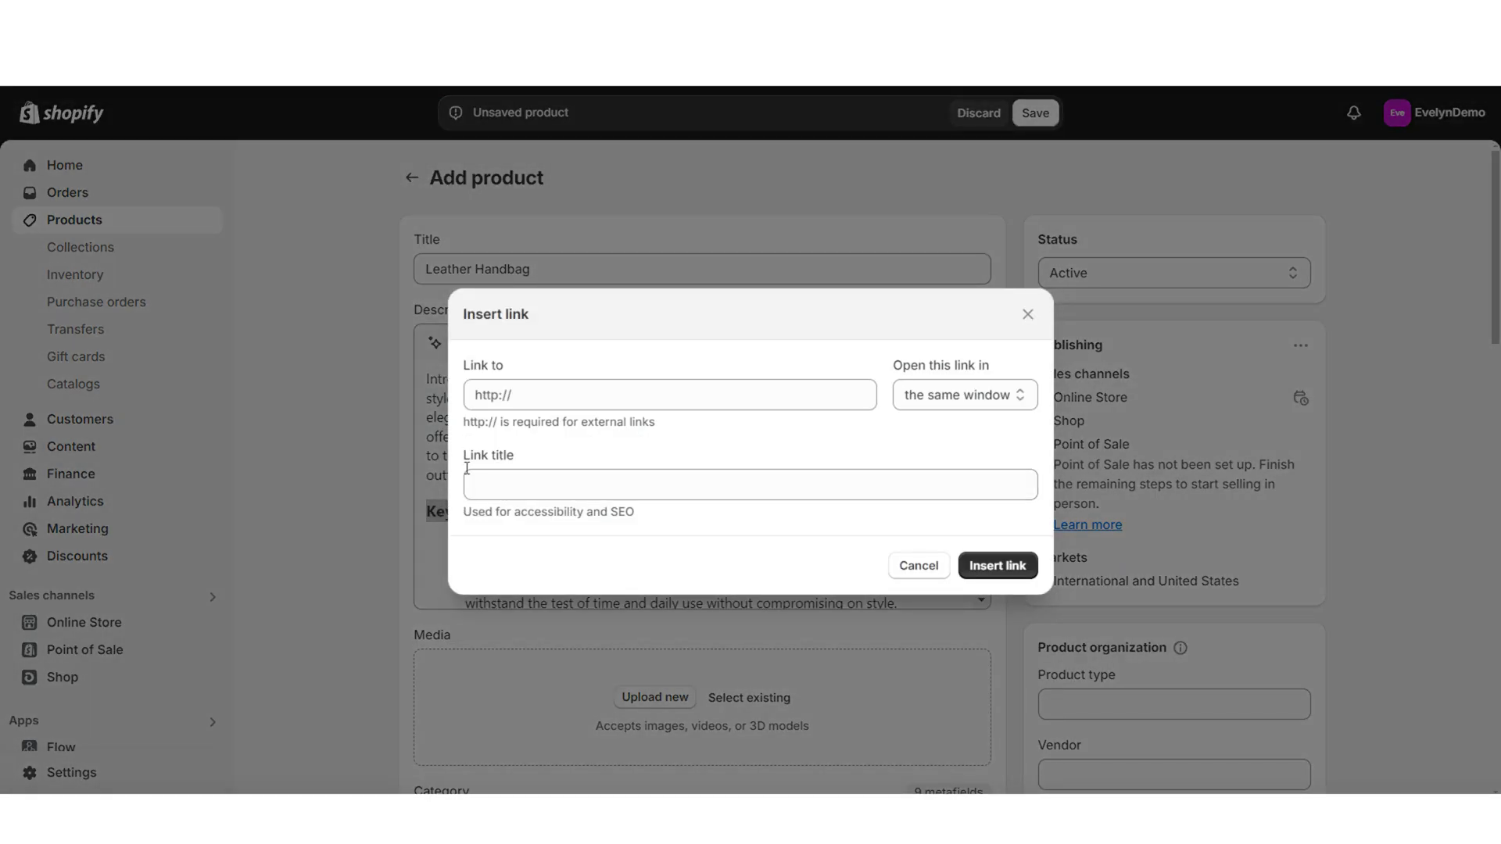
Dismiss the link insertion for the Key Features heading without adding a link and look through the description
left_click(619, 400)
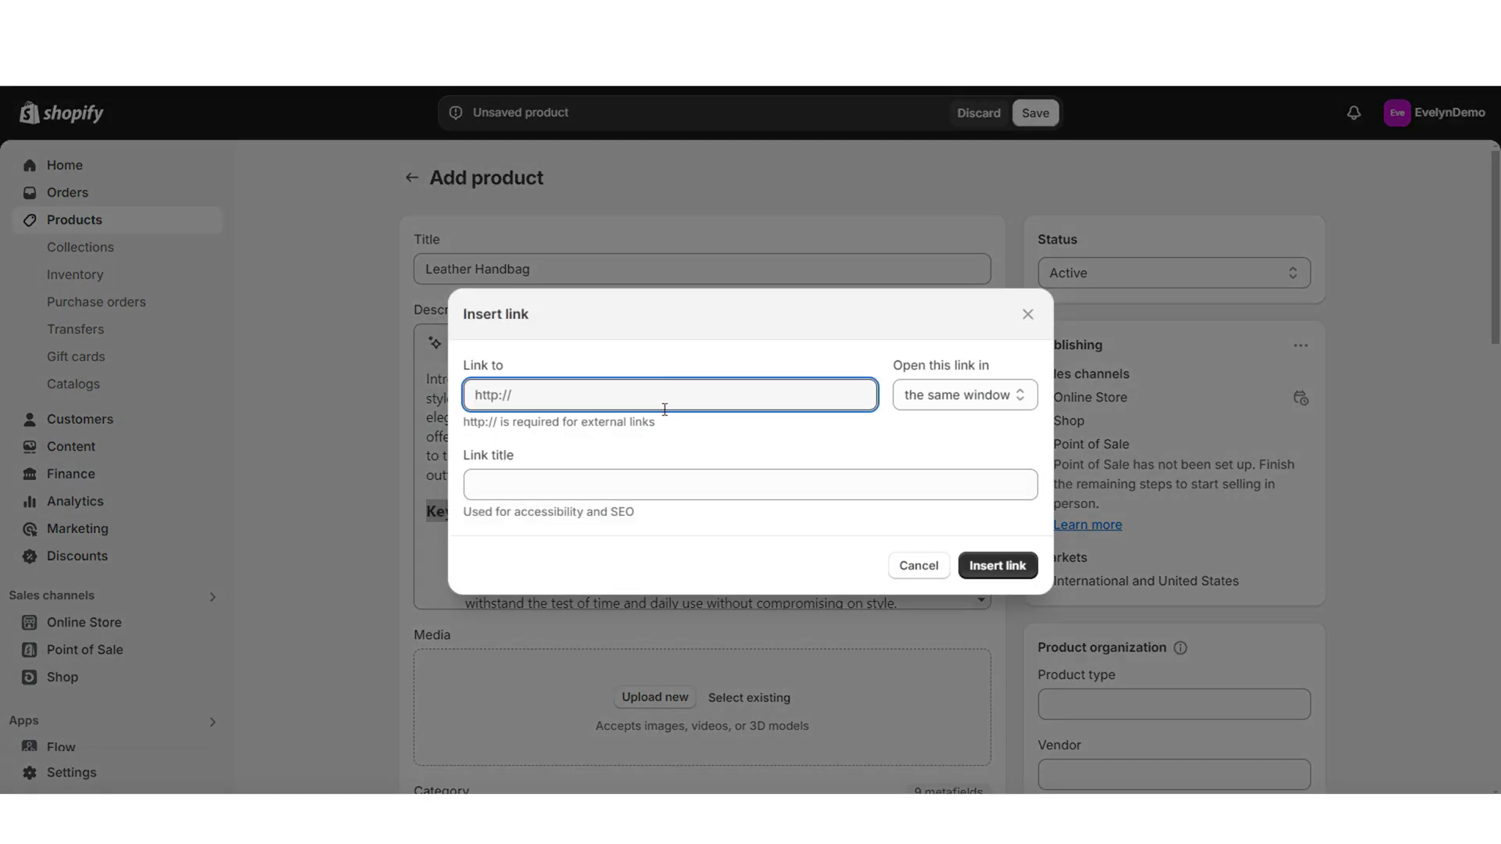
left_click(1027, 315)
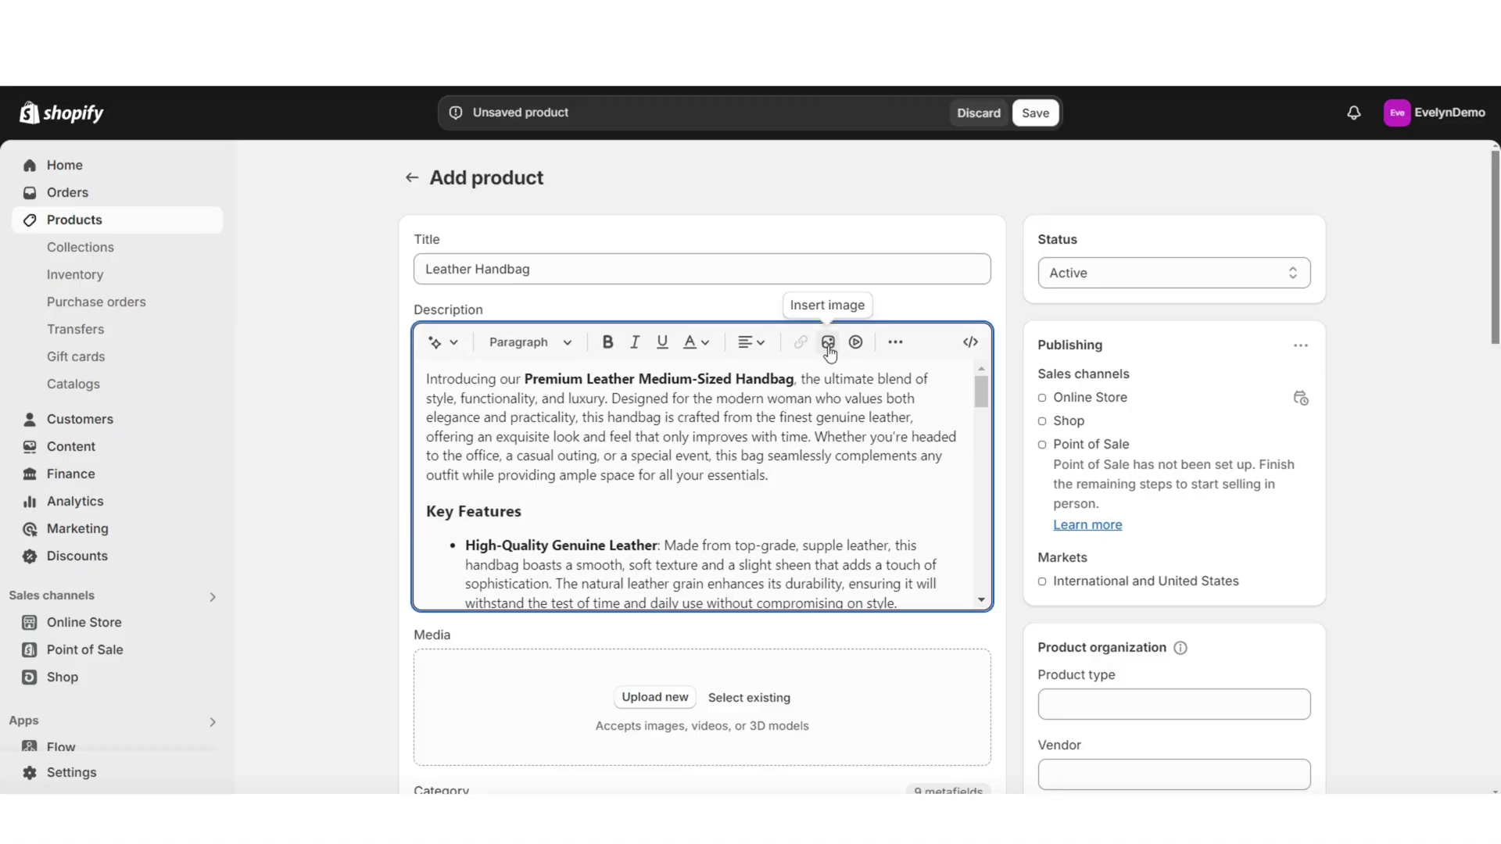
scroll(830, 360, "down", 2)
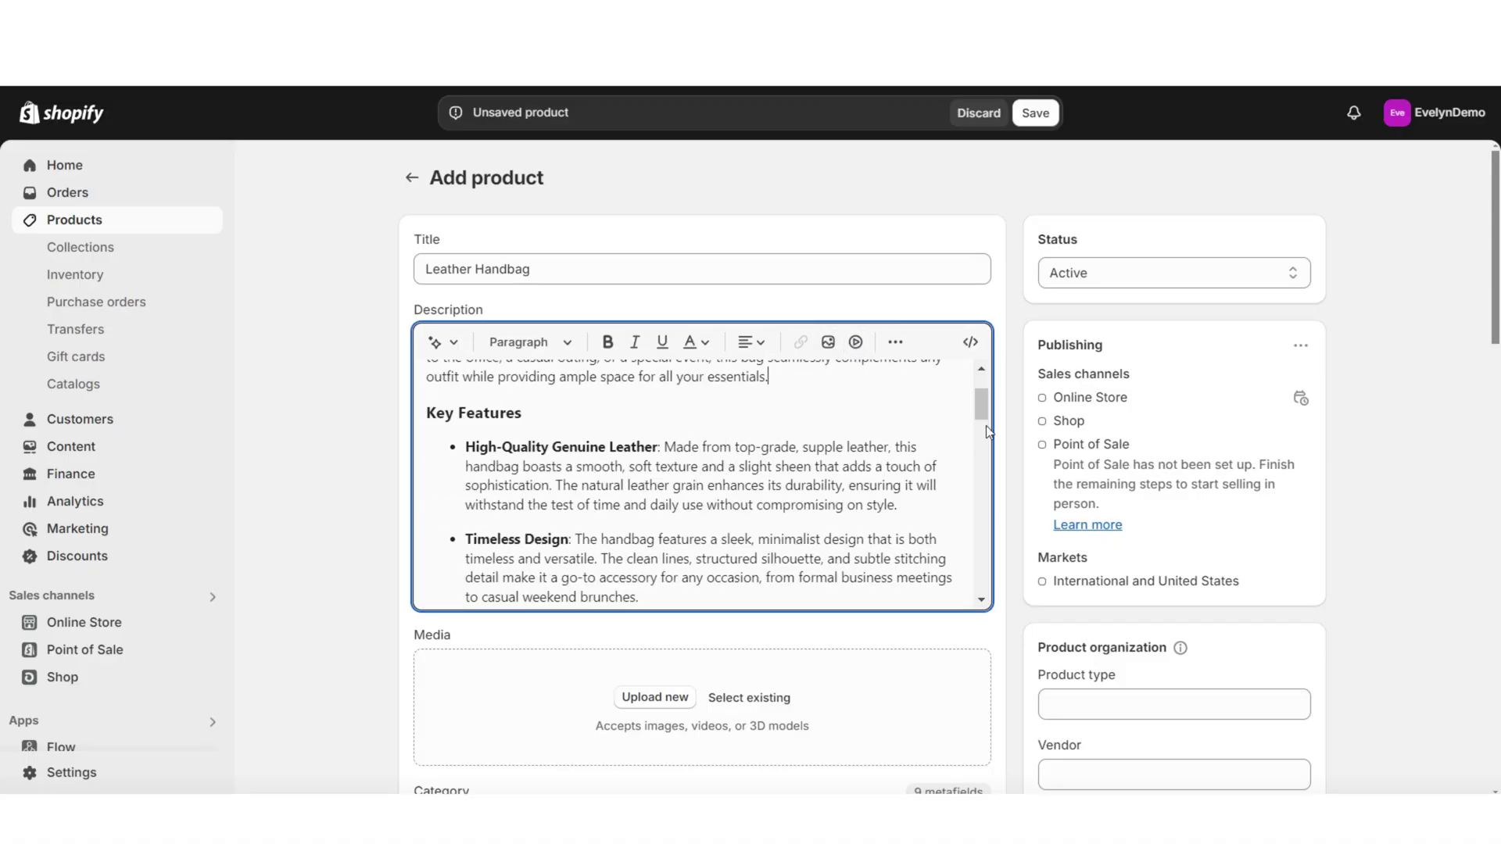
scroll(986, 429, "down", 4)
scroll(987, 438, "up", 6)
Add the beige handbag image to the product media and look through the category options under Handbags, Wallets & Cases
scroll(450, 440, "down", 3)
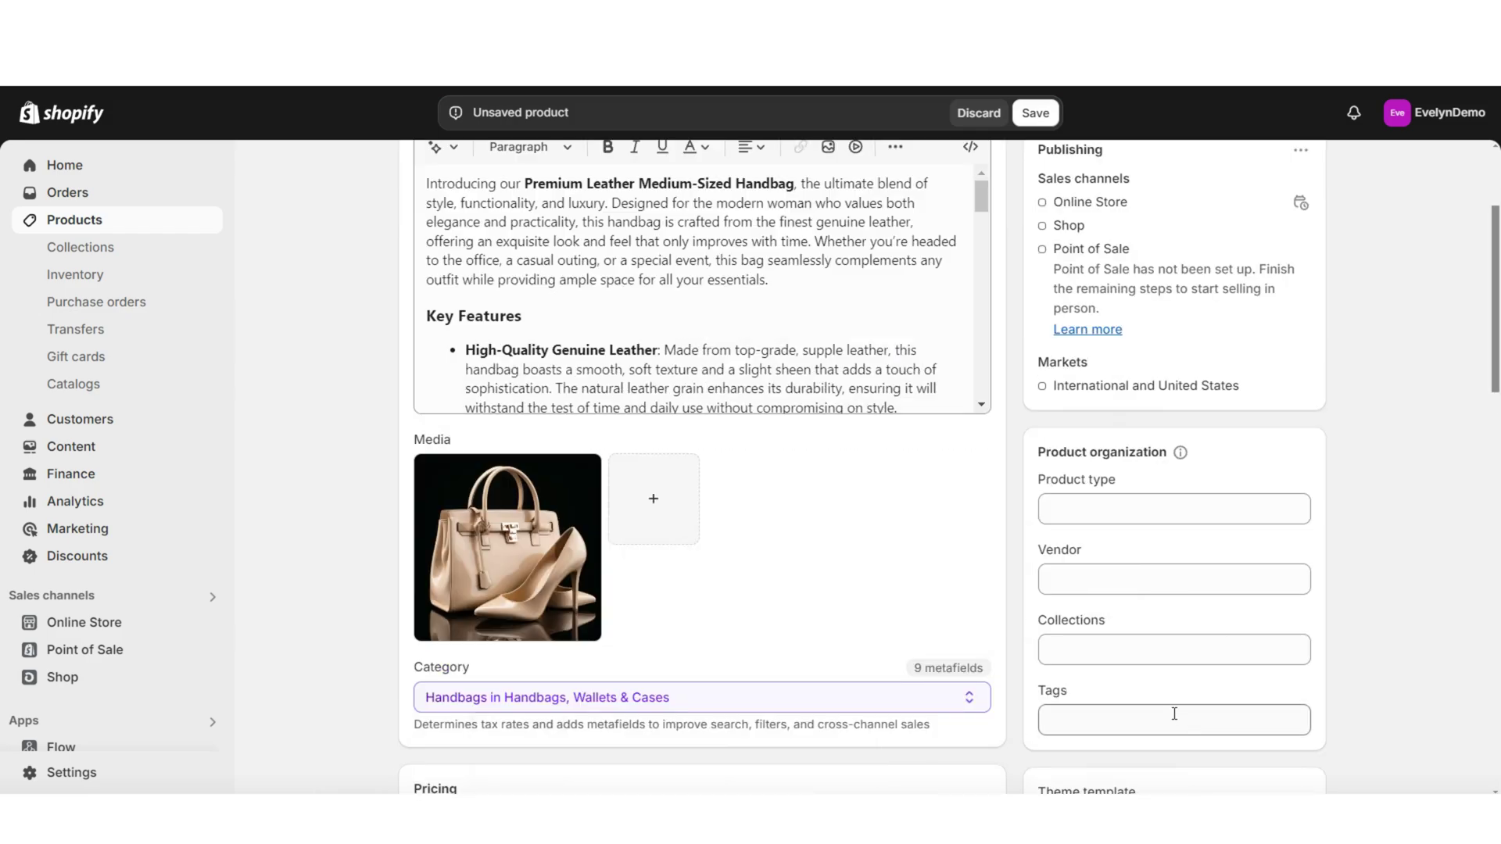
scroll(480, 393, "down", 4)
left_click(480, 393)
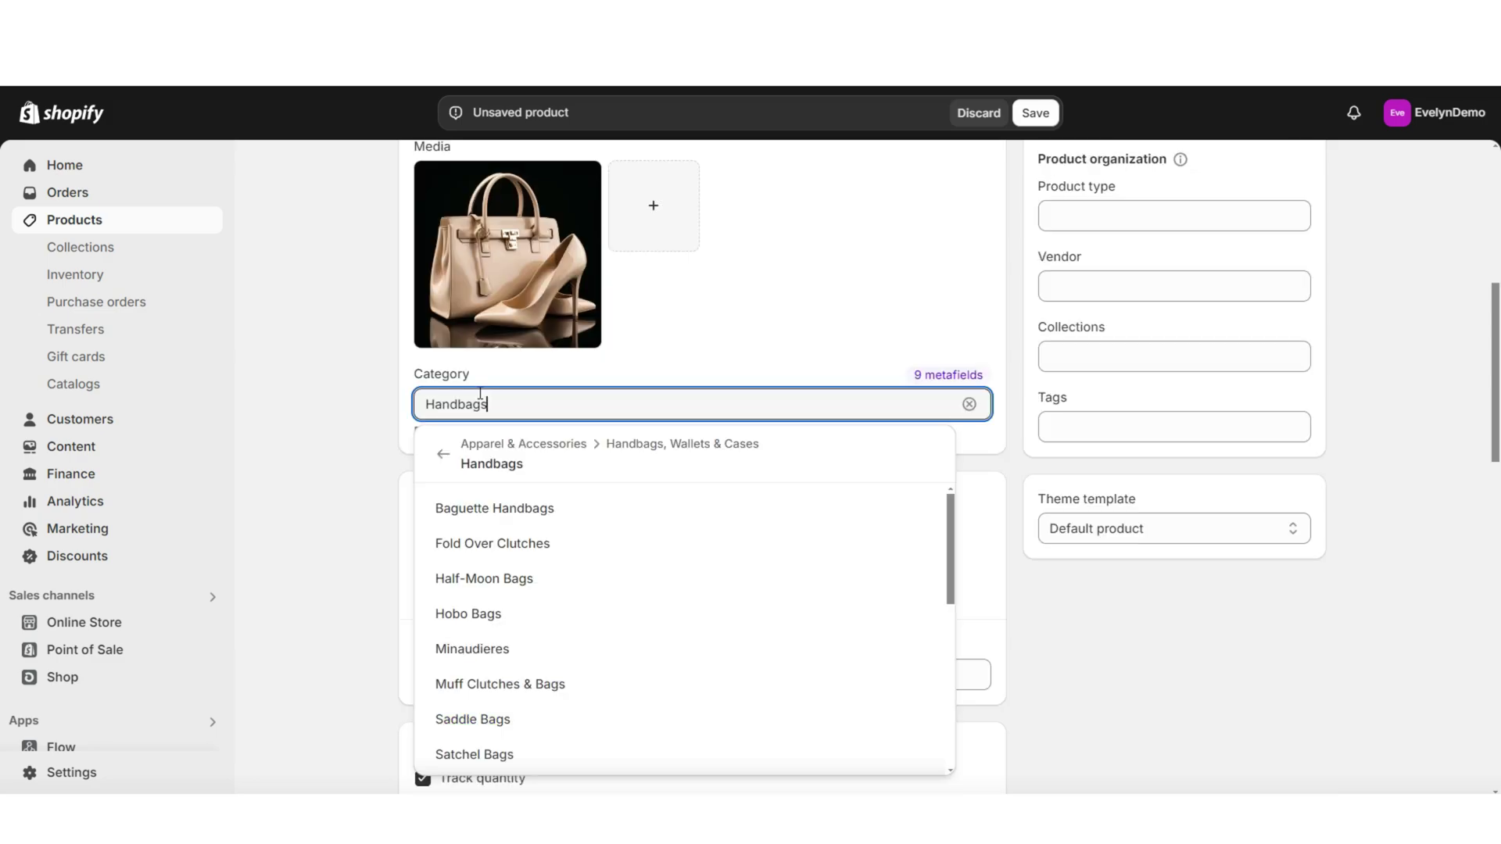
left_click(446, 461)
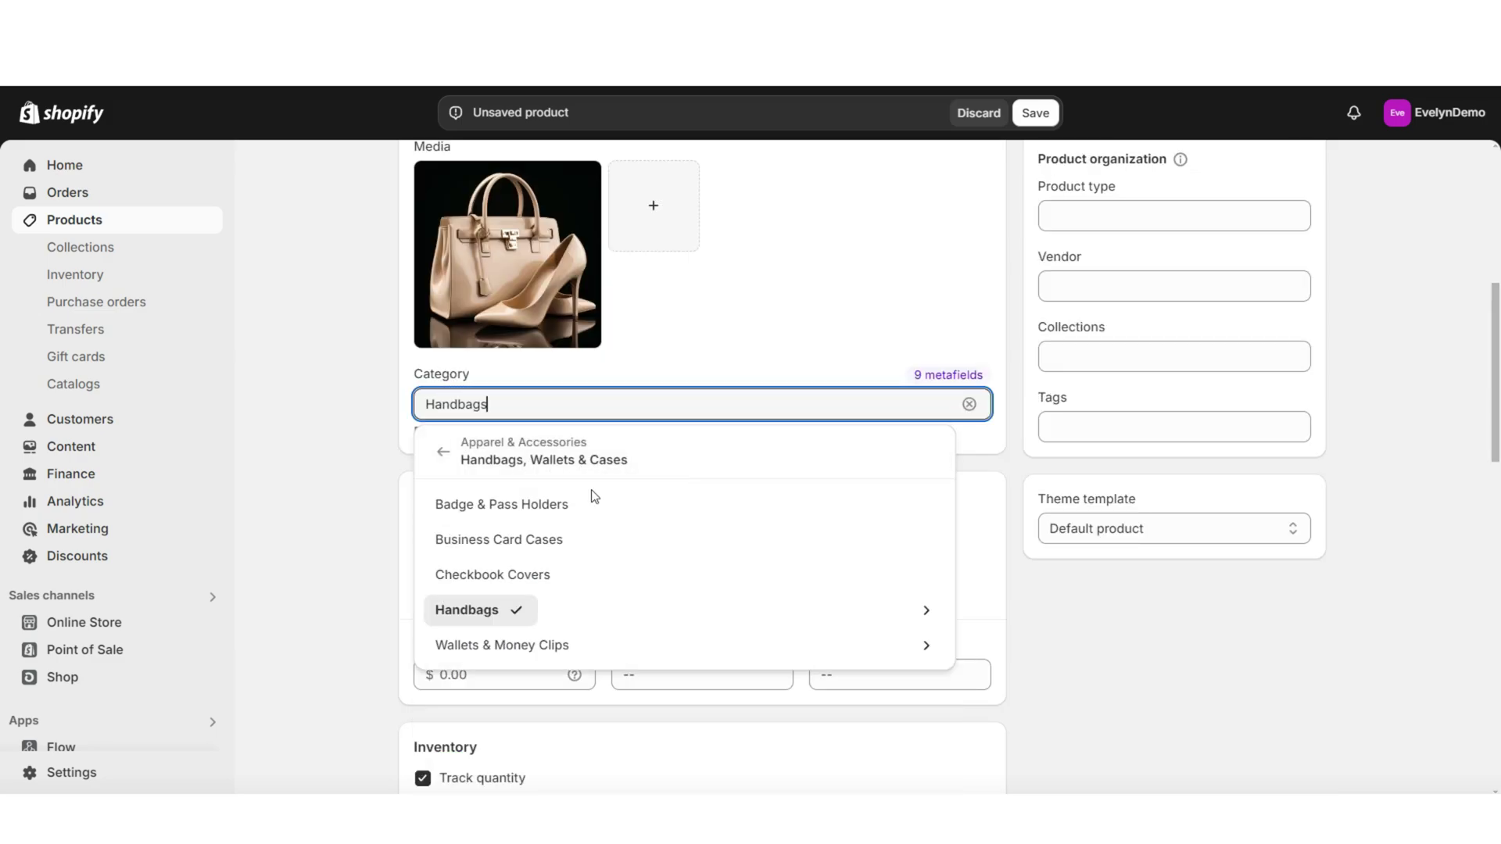
left_click(326, 423)
Set the product's price to $139.00 and its cost per item to $49.99
scroll(429, 434, "down", 1)
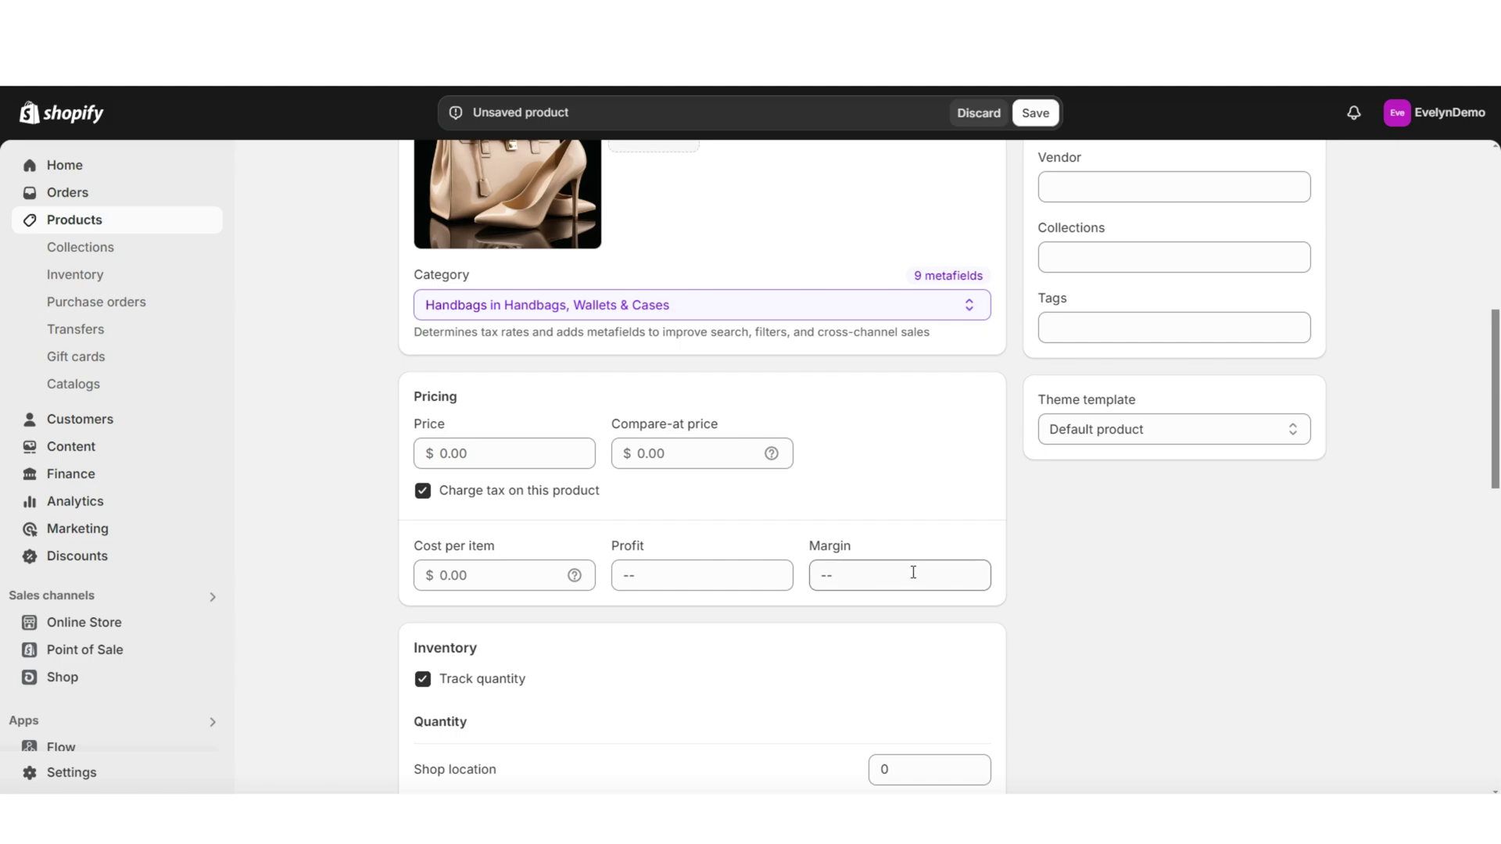
left_click(500, 453)
type("139")
left_click(483, 583)
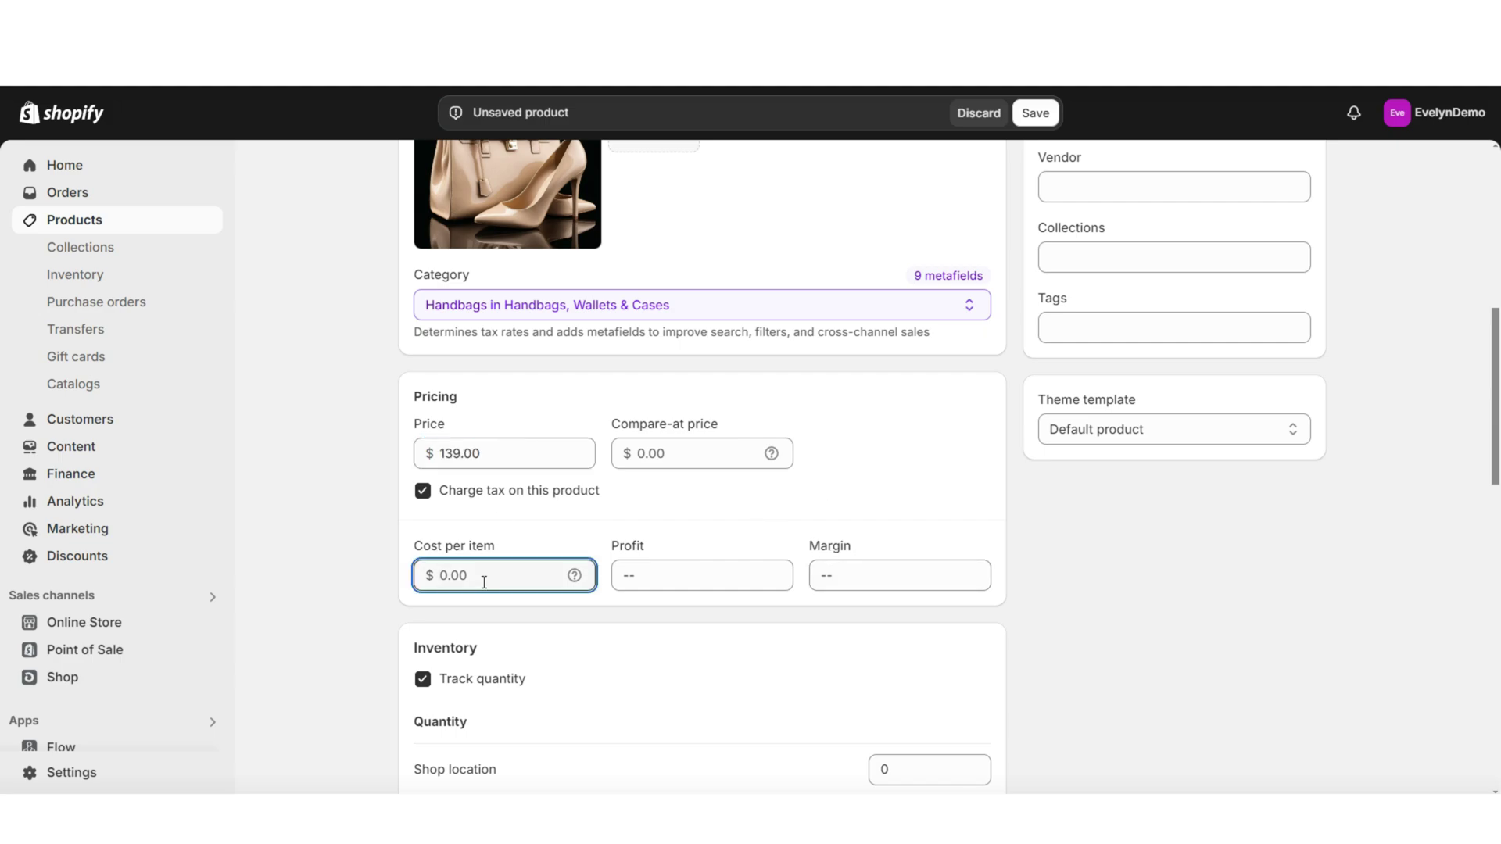
type("49.99")
Set the shop location quantity to 1000 and the shipping weight to 5 lb
scroll(469, 469, "down", 4)
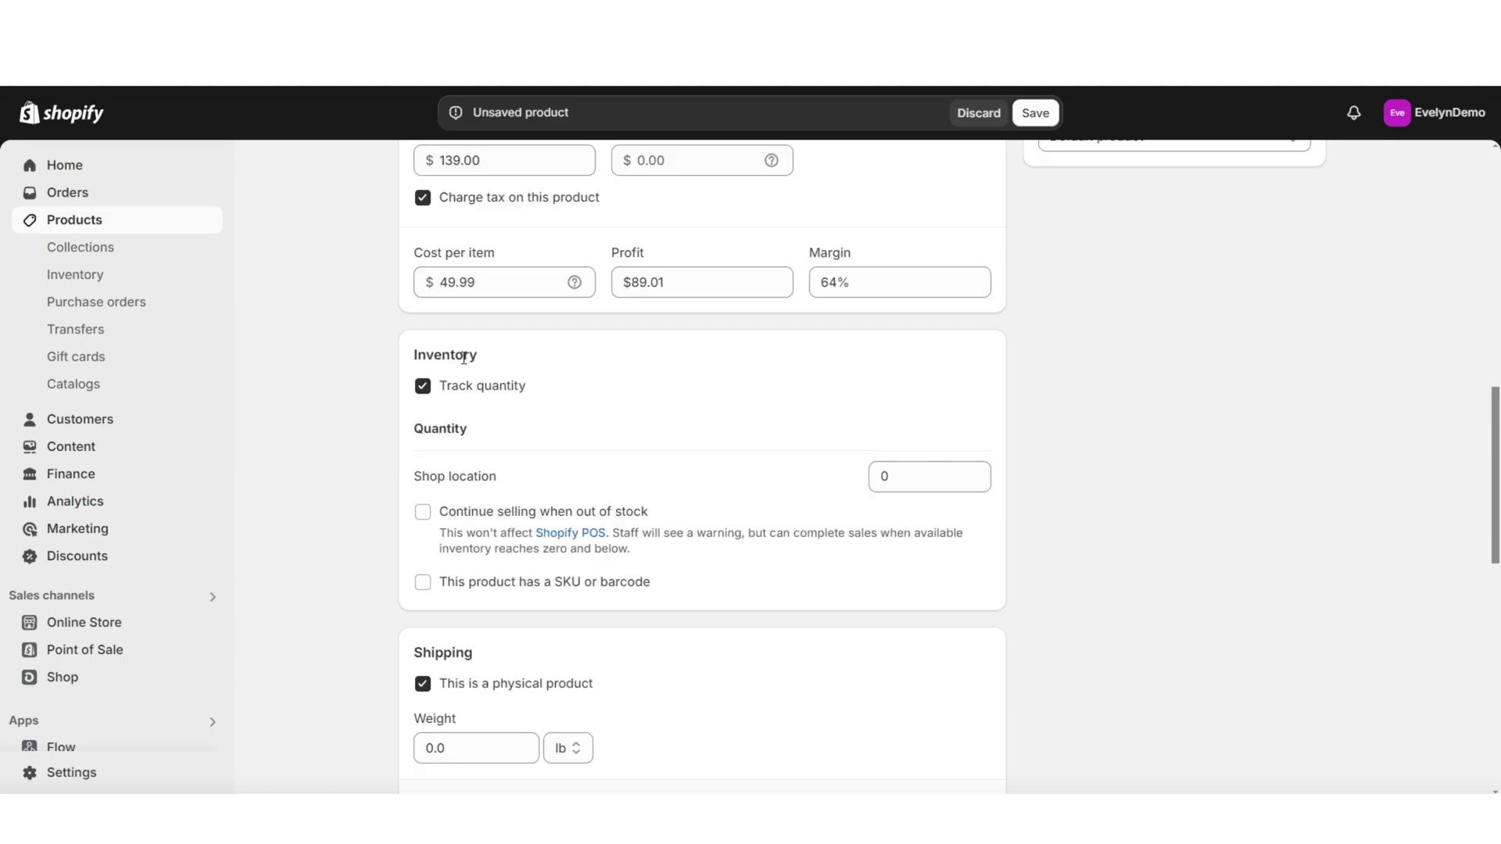
left_click(889, 484)
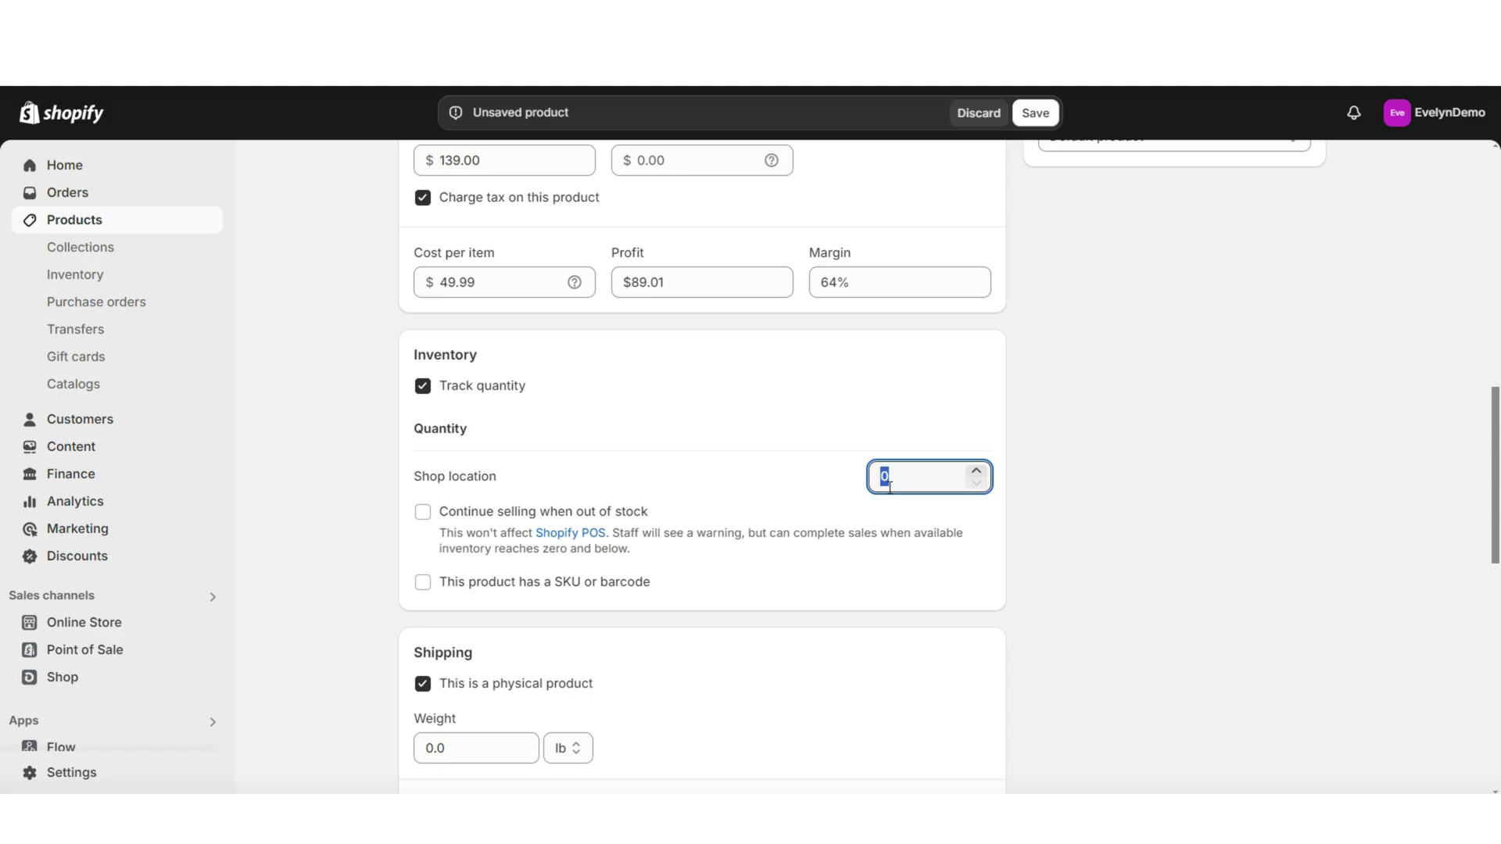
type("1000")
scroll(500, 418, "down", 4)
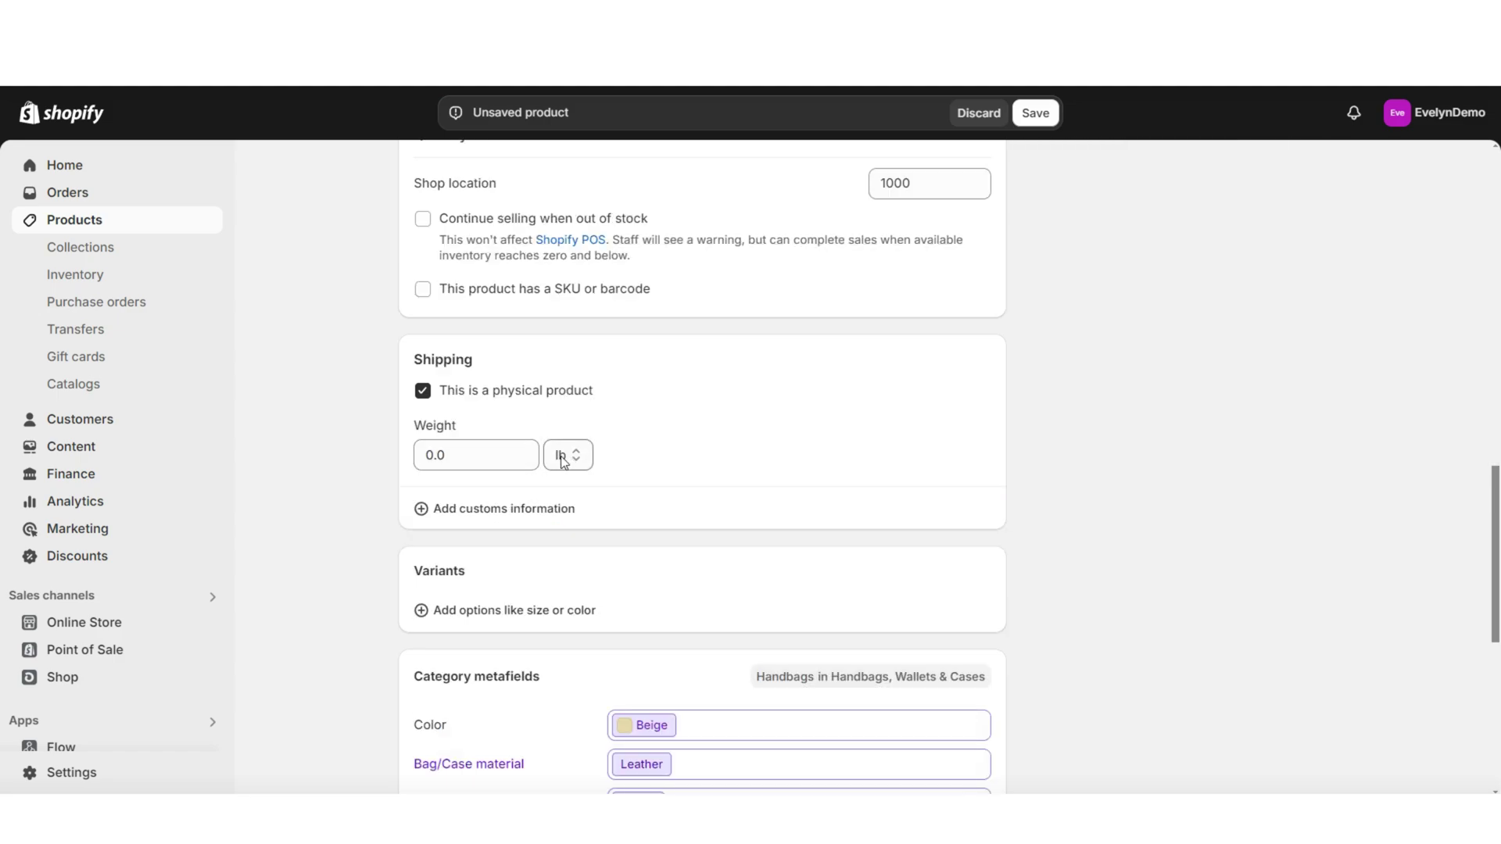
left_click(511, 456)
type("5")
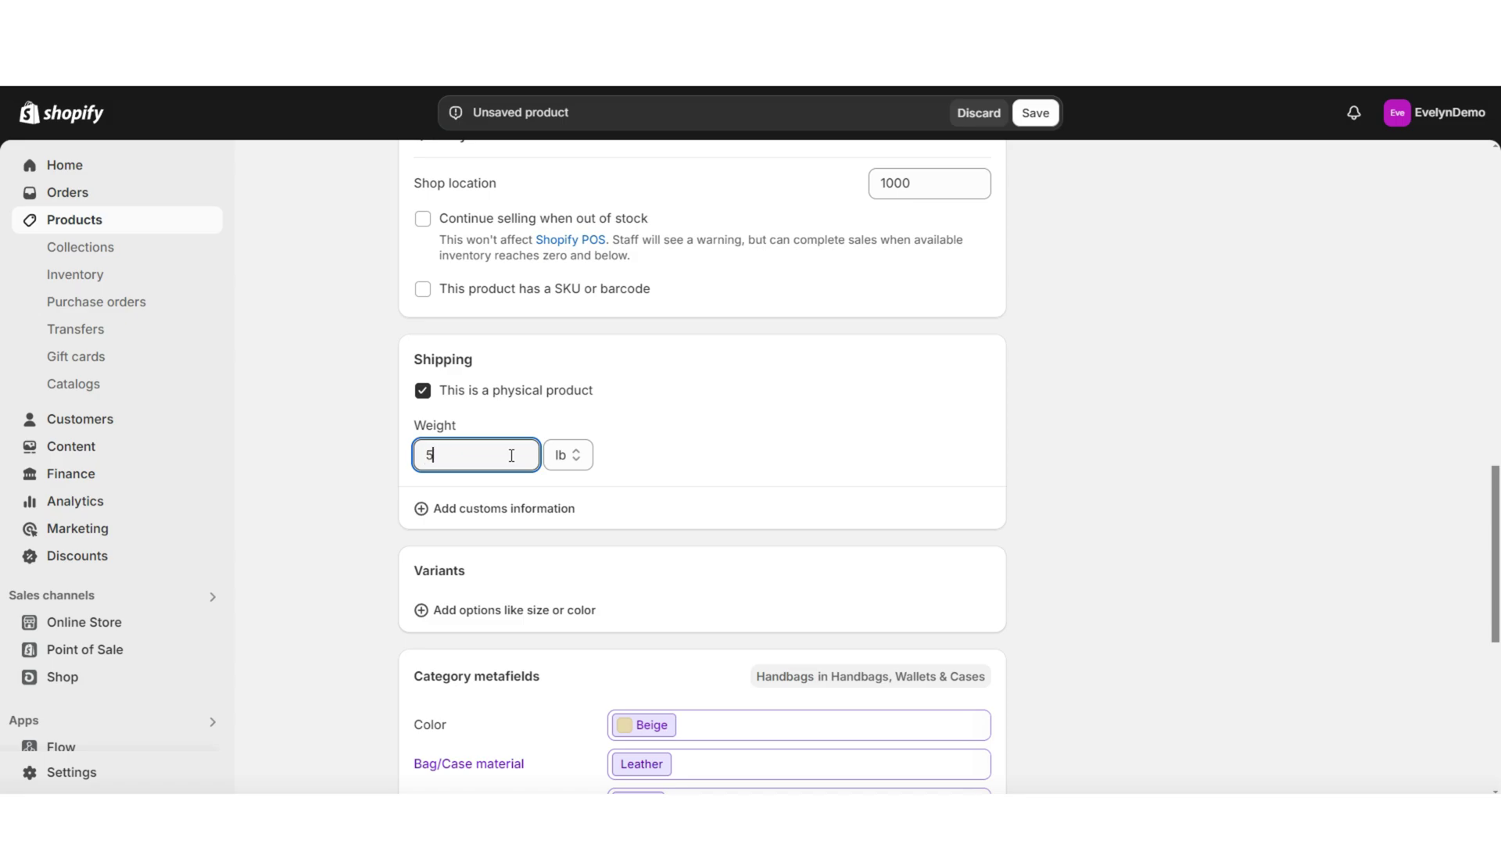
Add a variant option connected to the Color metafield
scroll(1422, 570, "up", 9)
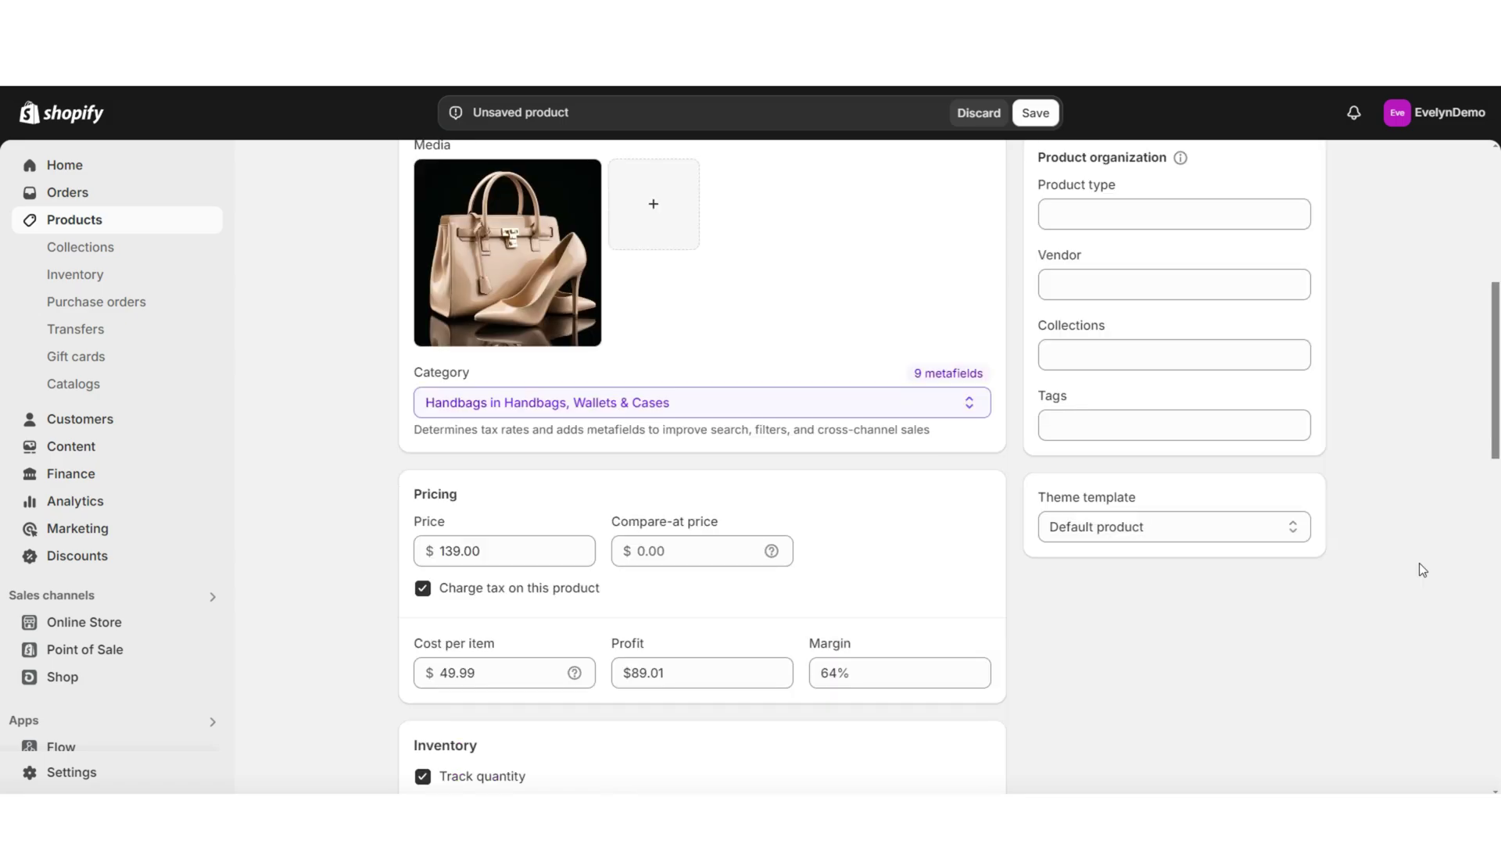
scroll(1422, 570, "up", 3)
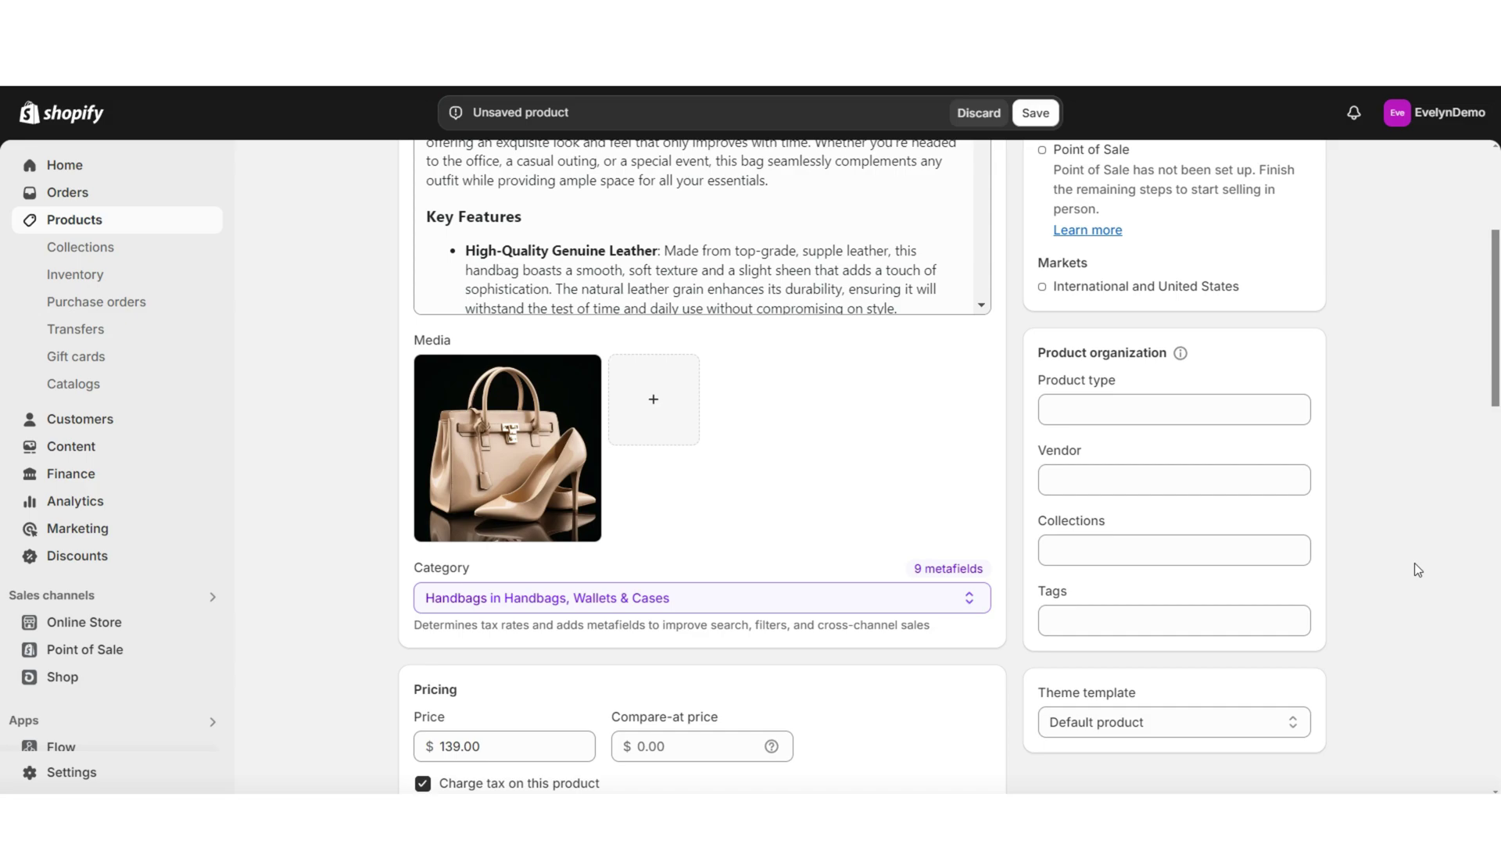
scroll(1228, 389, "down", 12)
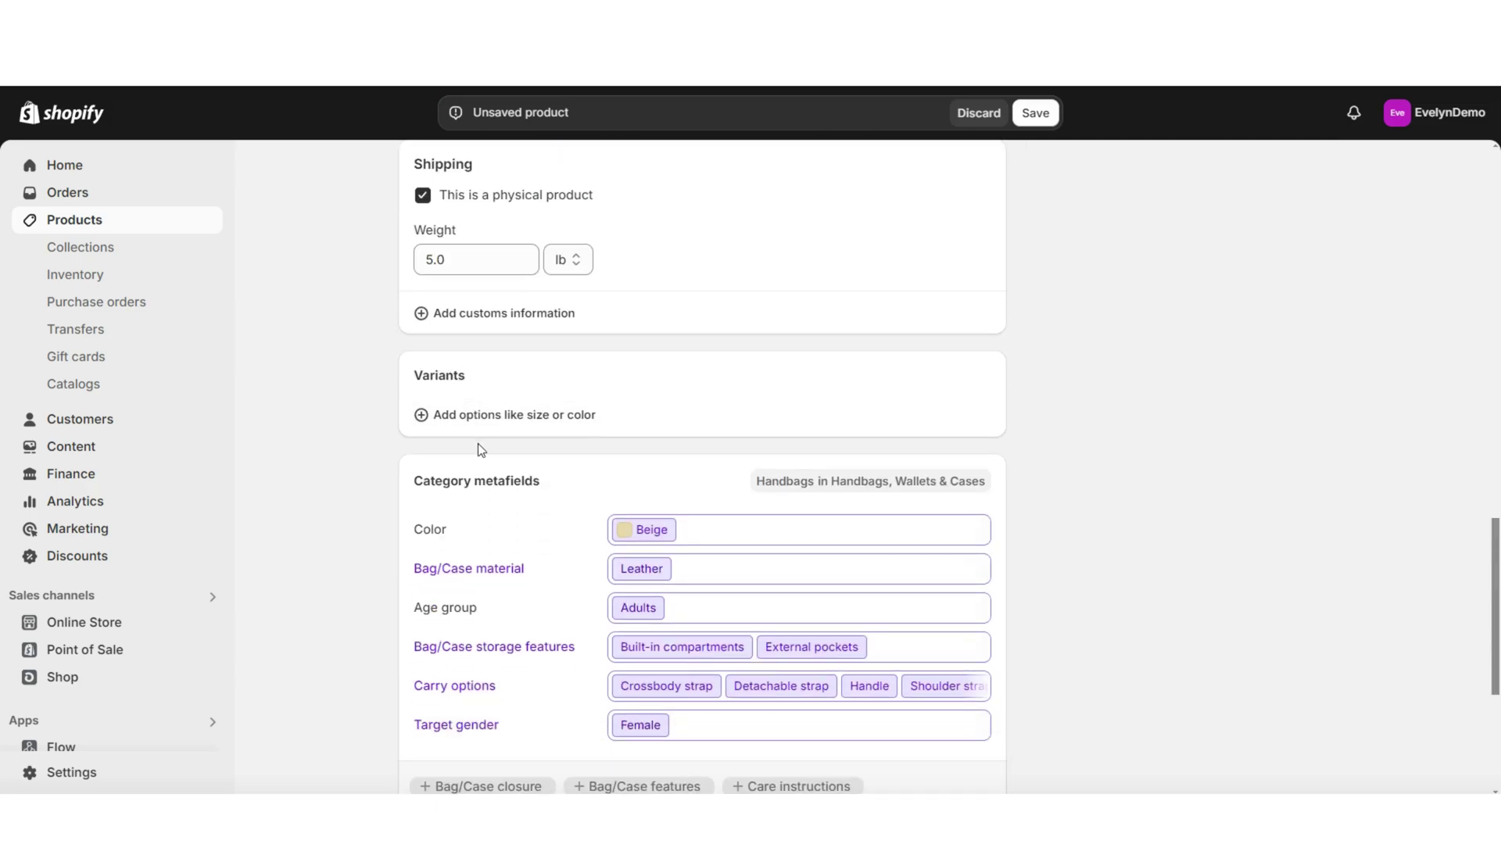
left_click(421, 421)
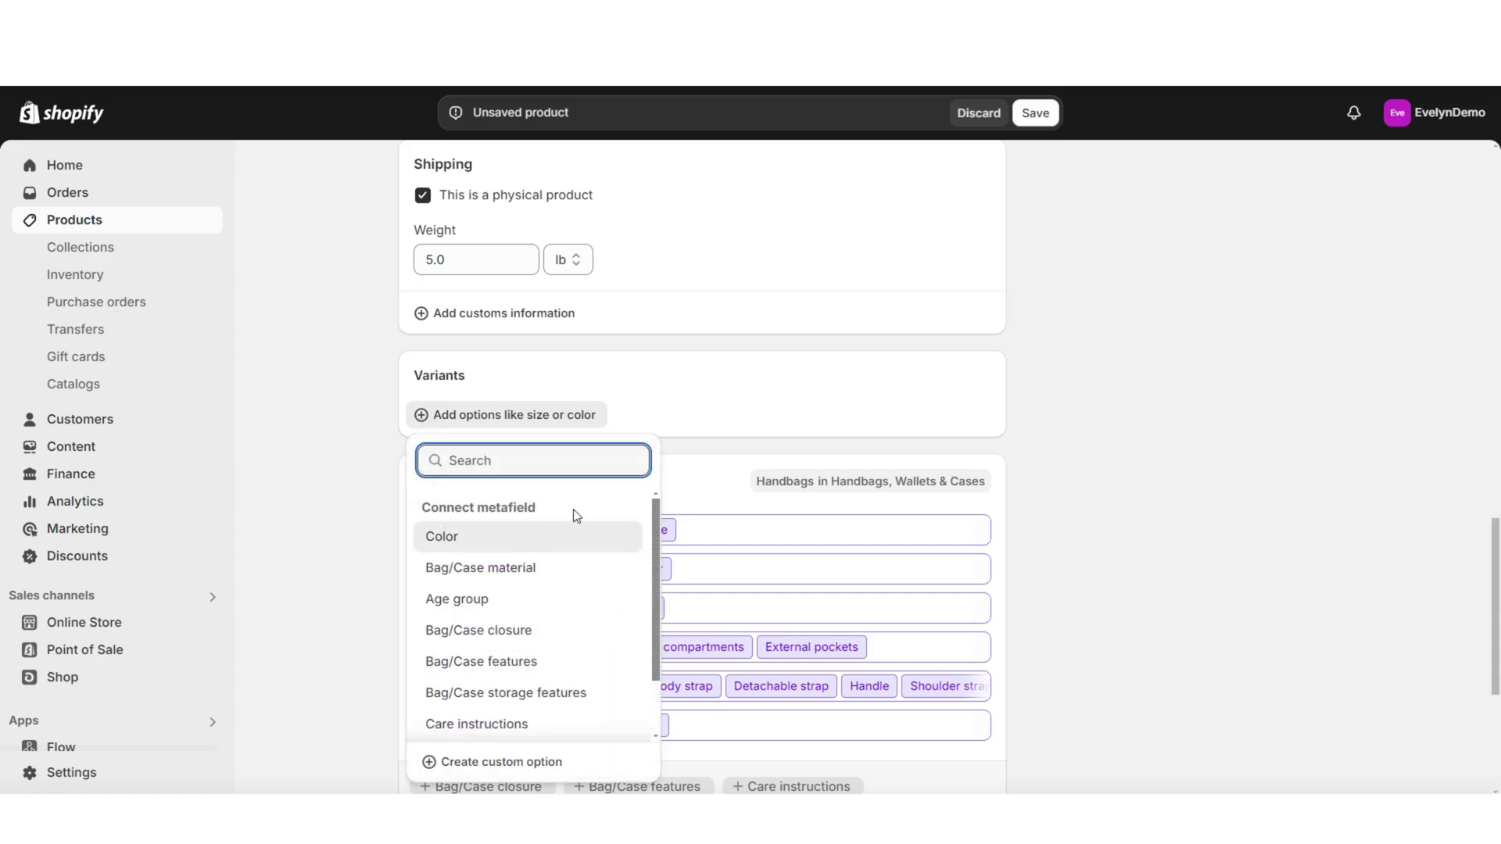
left_click(461, 536)
scroll(704, 516, "down", 1)
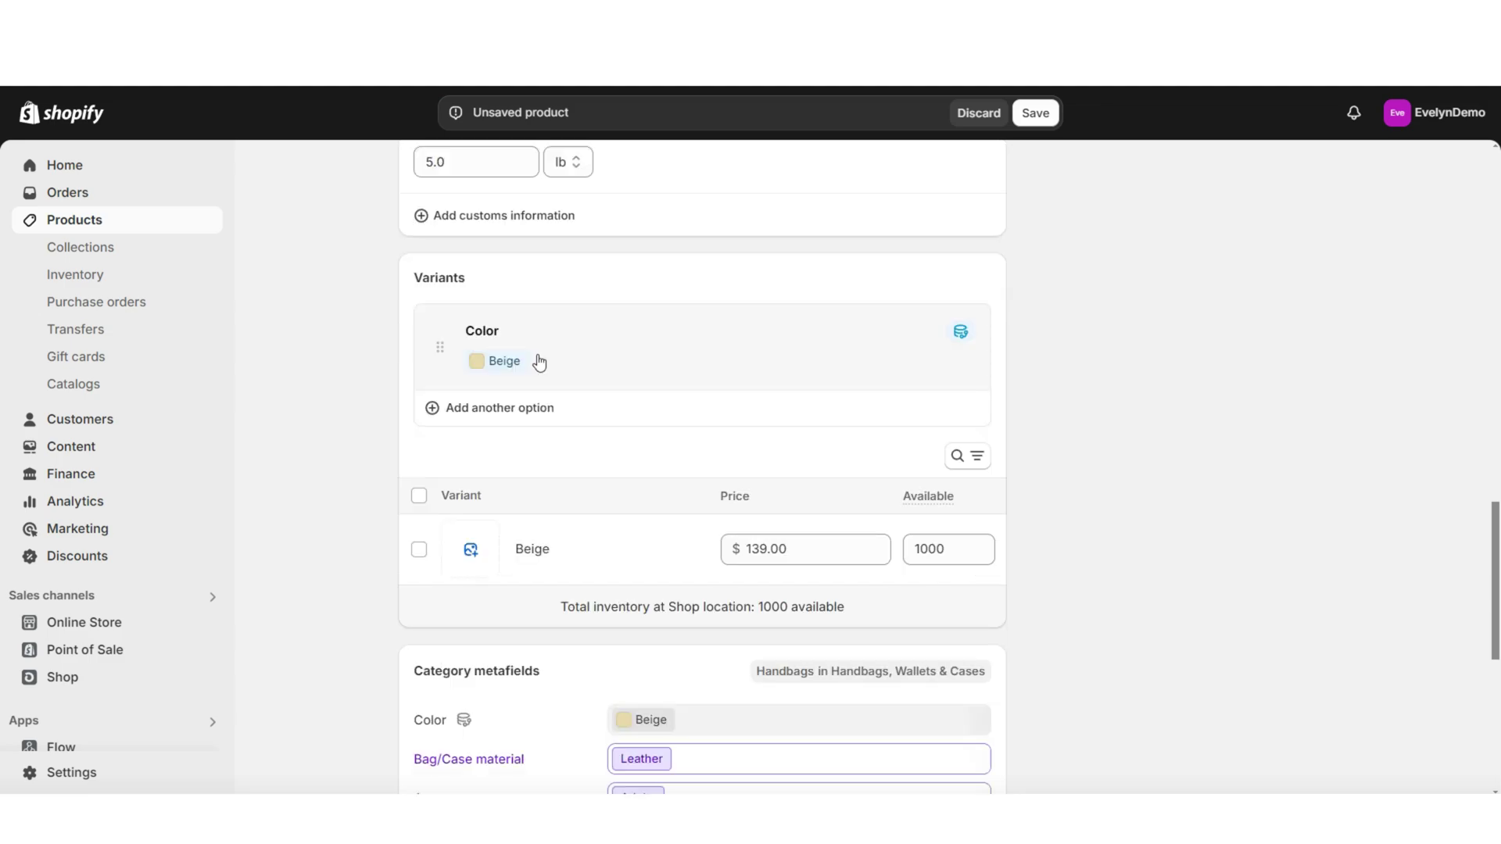
Edit the Color option and add cream to its values
left_click(569, 354)
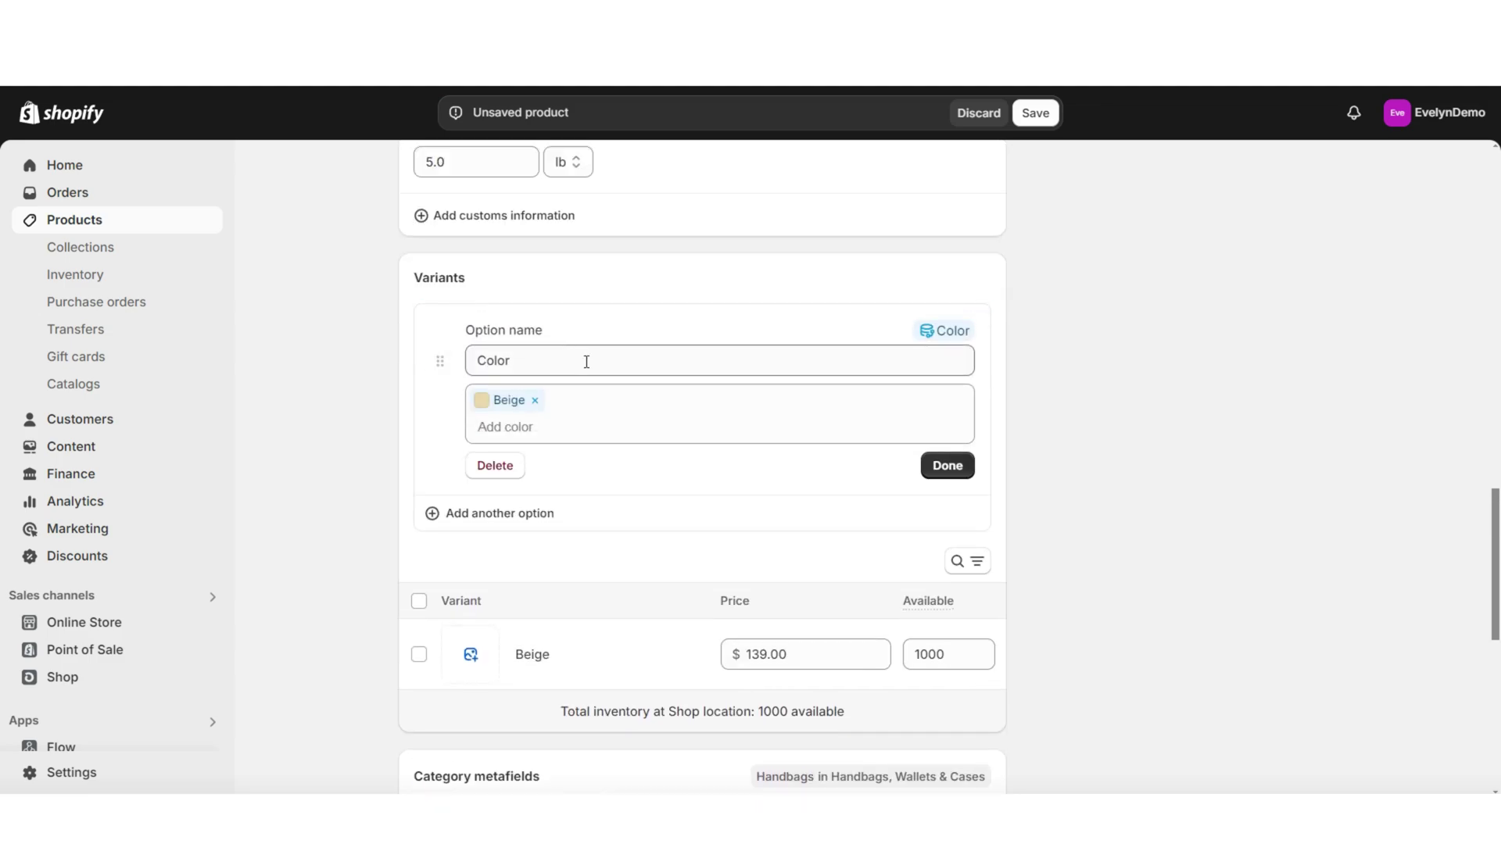
left_click(514, 424)
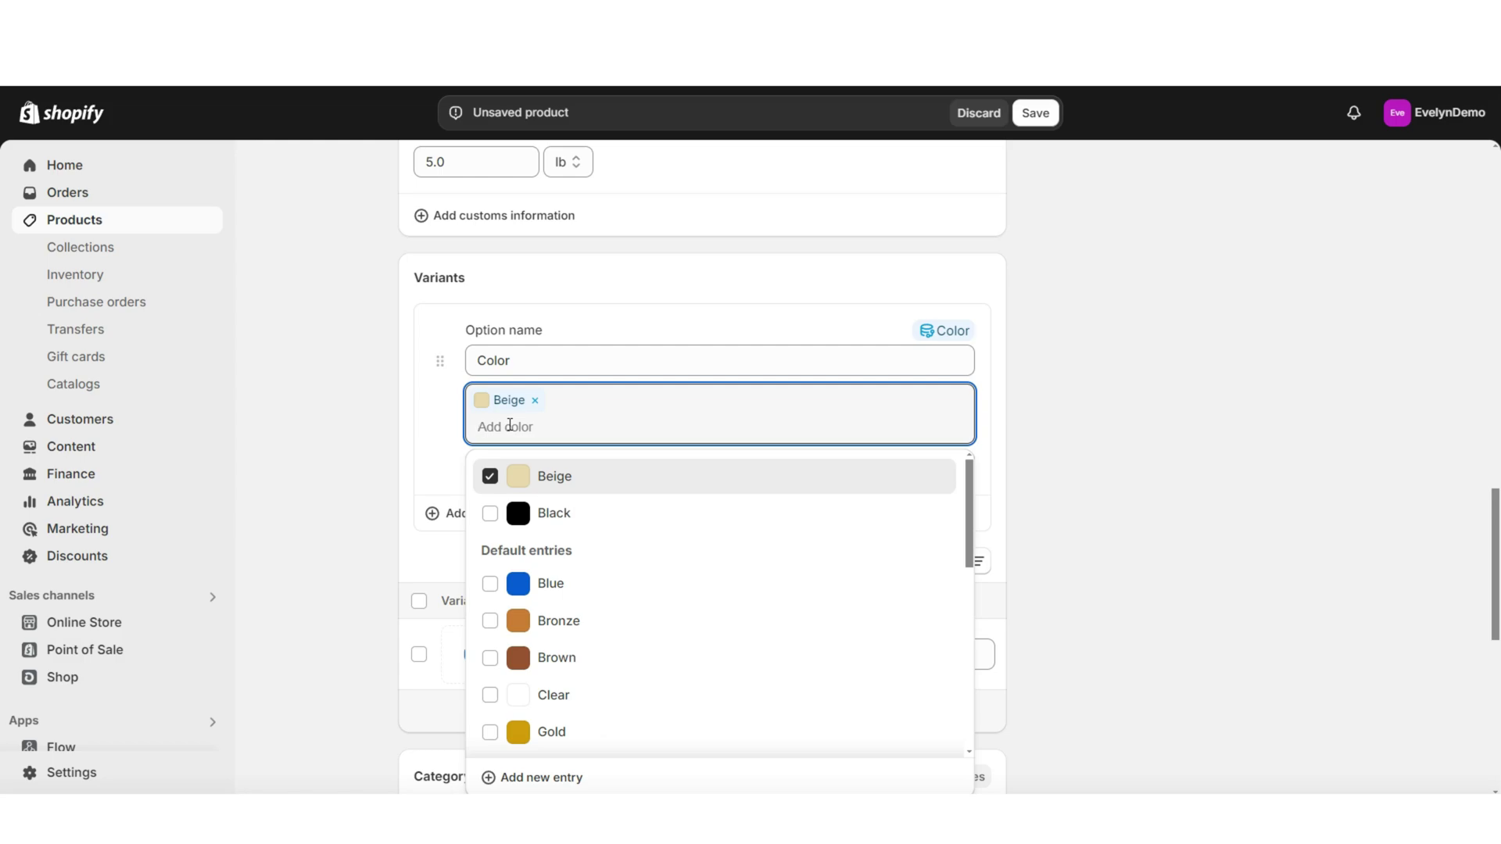
type("cream")
key("Return")
Add a Tan color entry of #D2B190 with base color White and pattern Solid, include White as well, and finish the Color option
type("Tan")
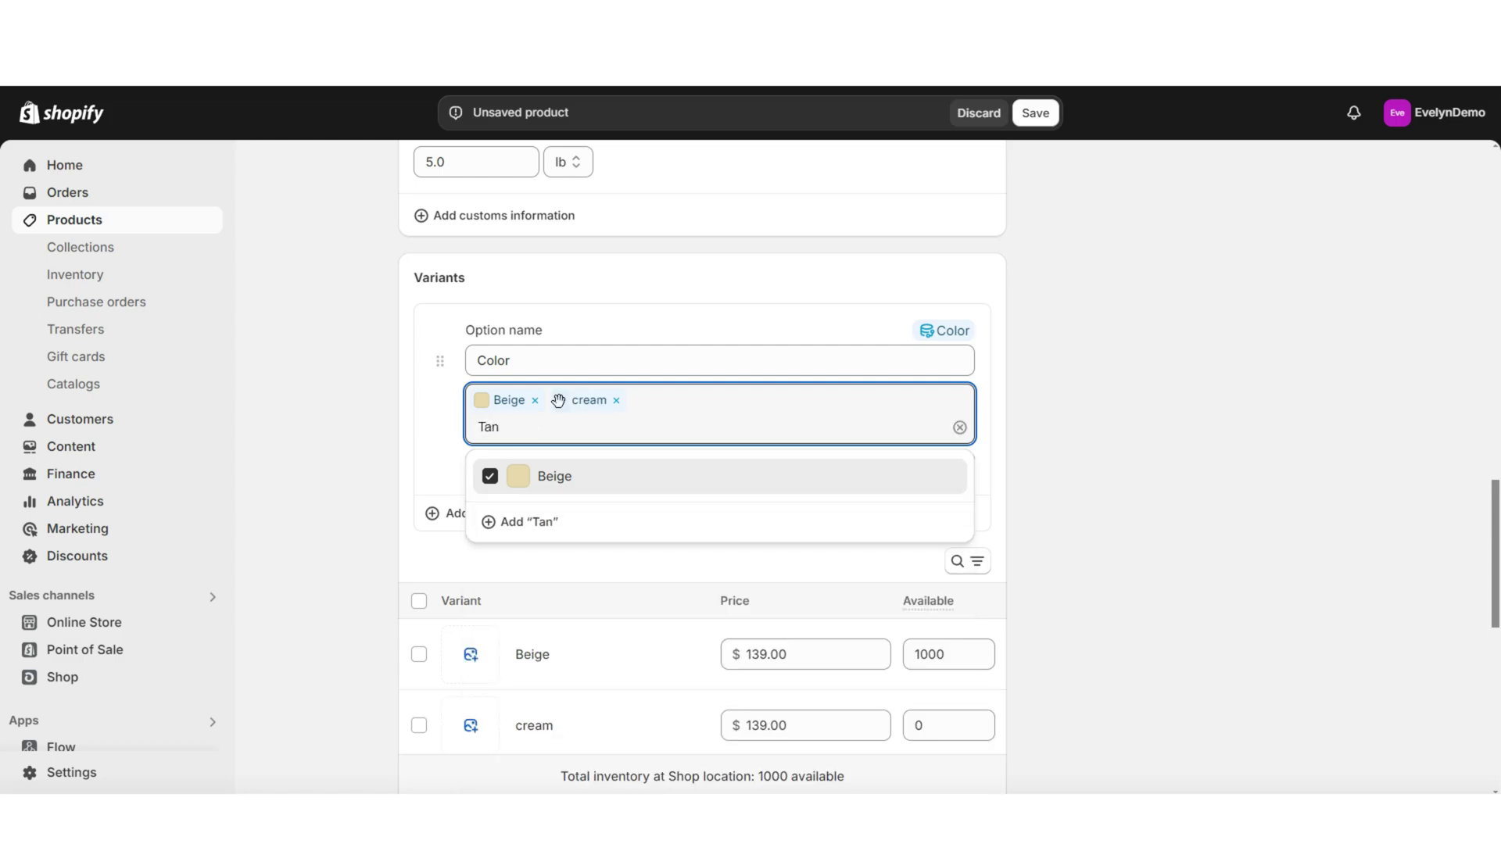
key("Return")
left_click(361, 286)
left_click(222, 381)
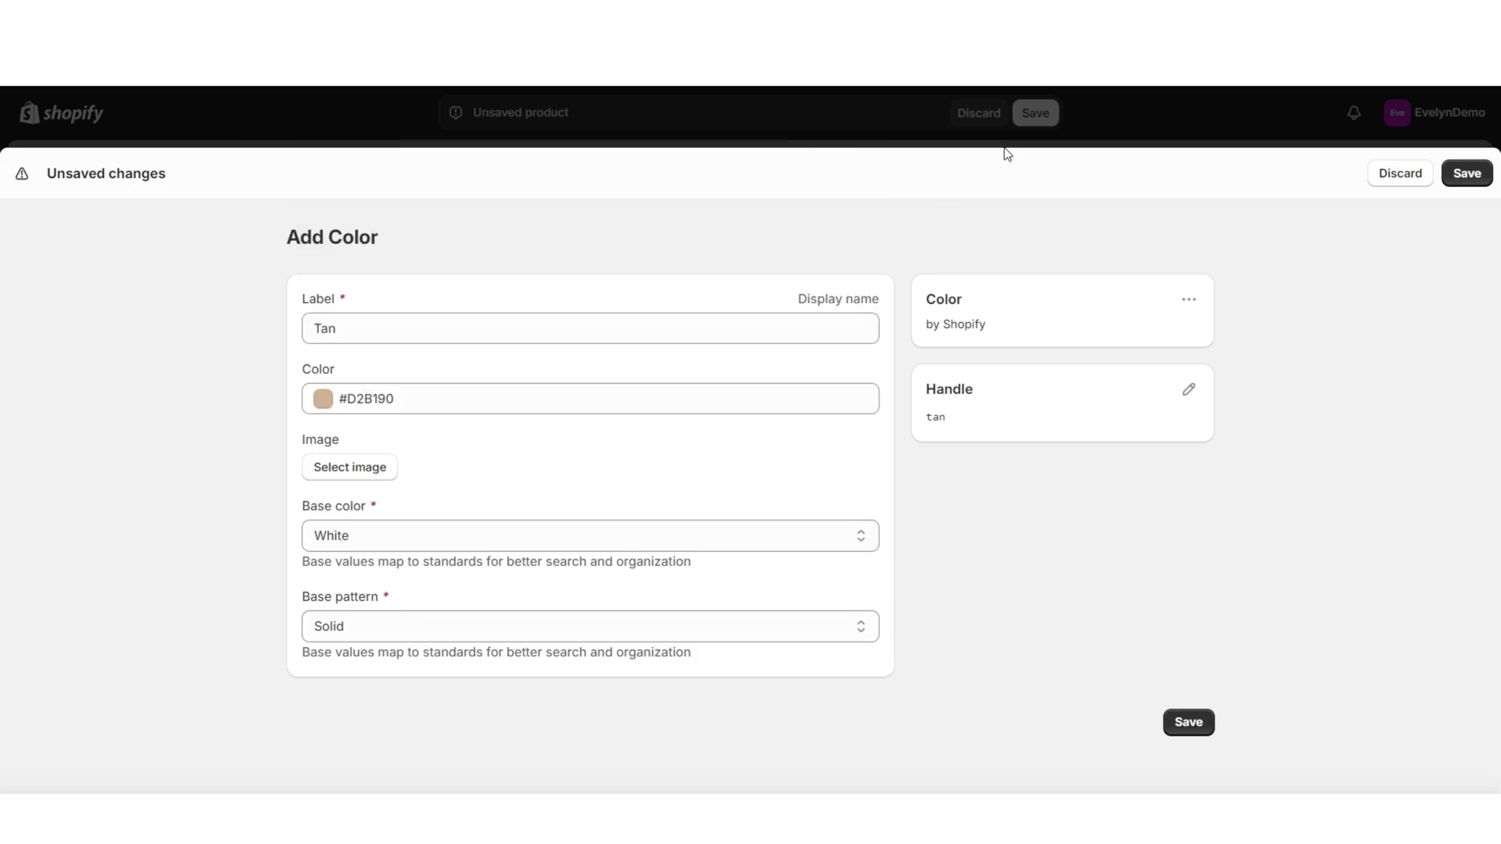
left_click(1477, 178)
left_click(946, 467)
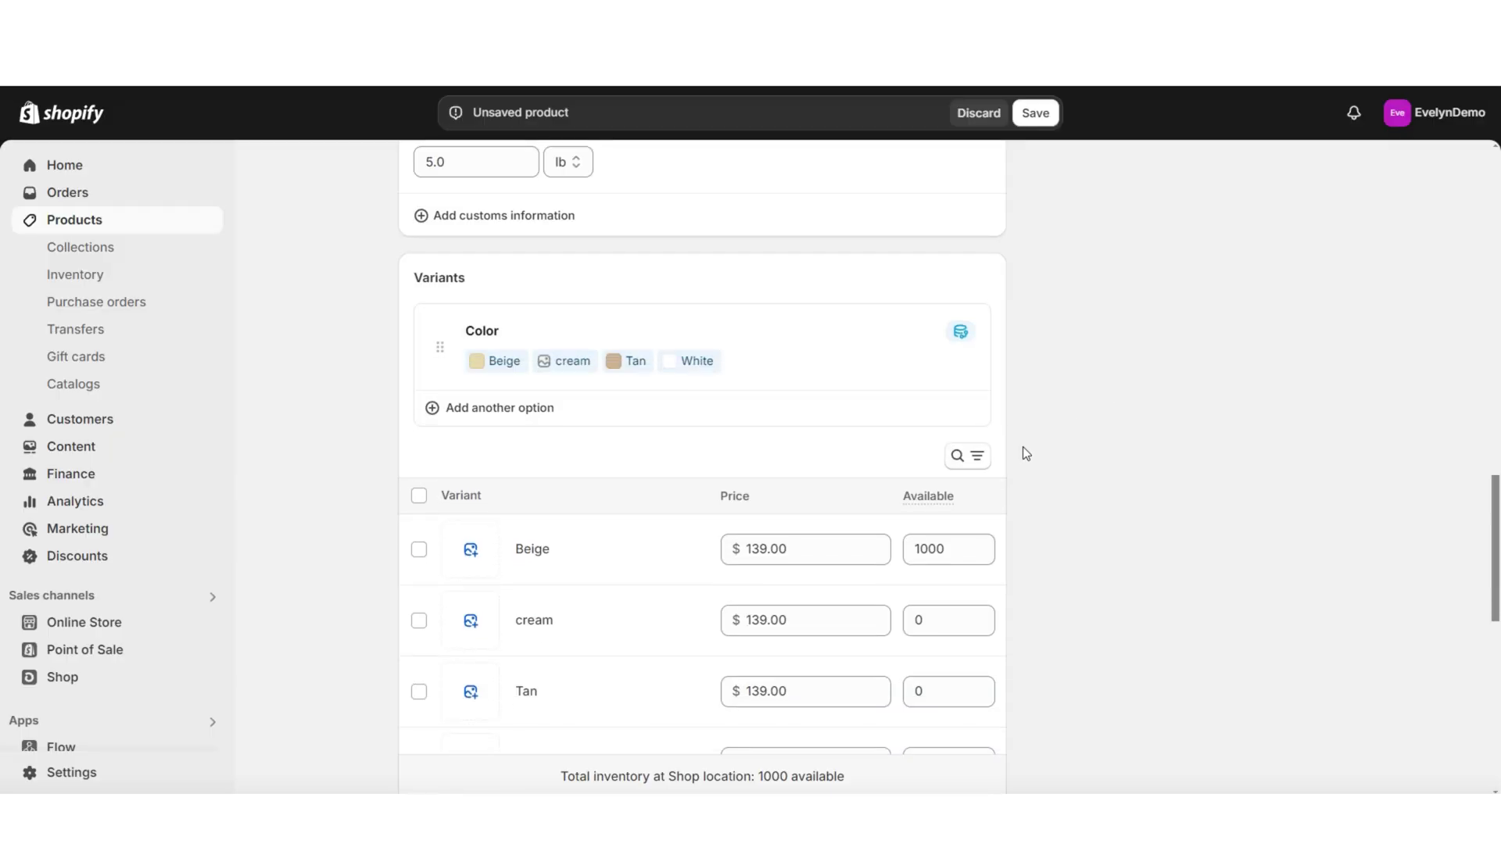
Set the available quantity of the cream, Tan and White variants to 1000 and assign each its matching handbag image
scroll(1073, 433, "down", 3)
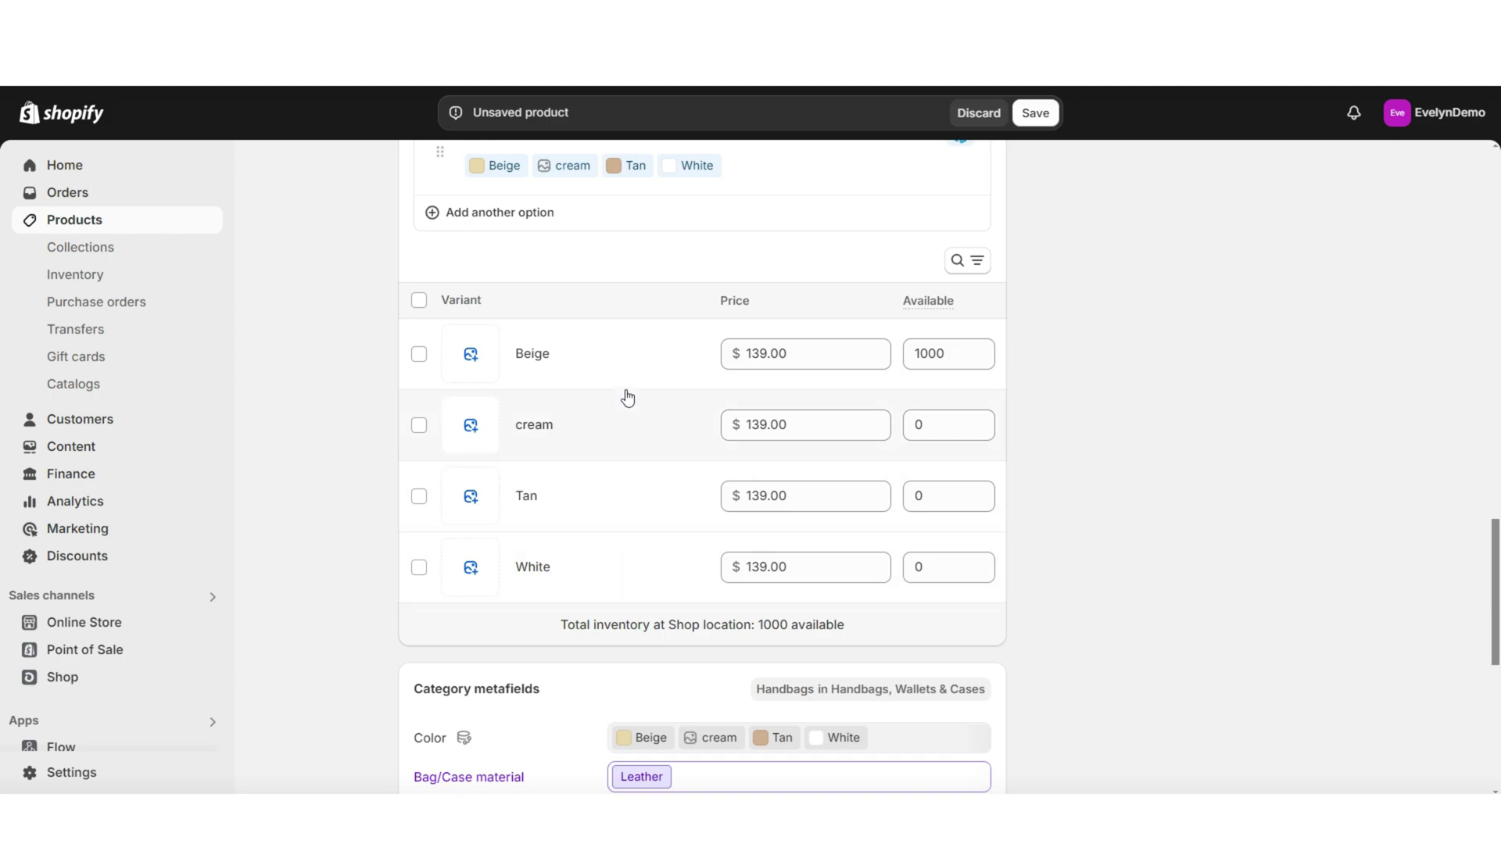
mouse_move(931, 312)
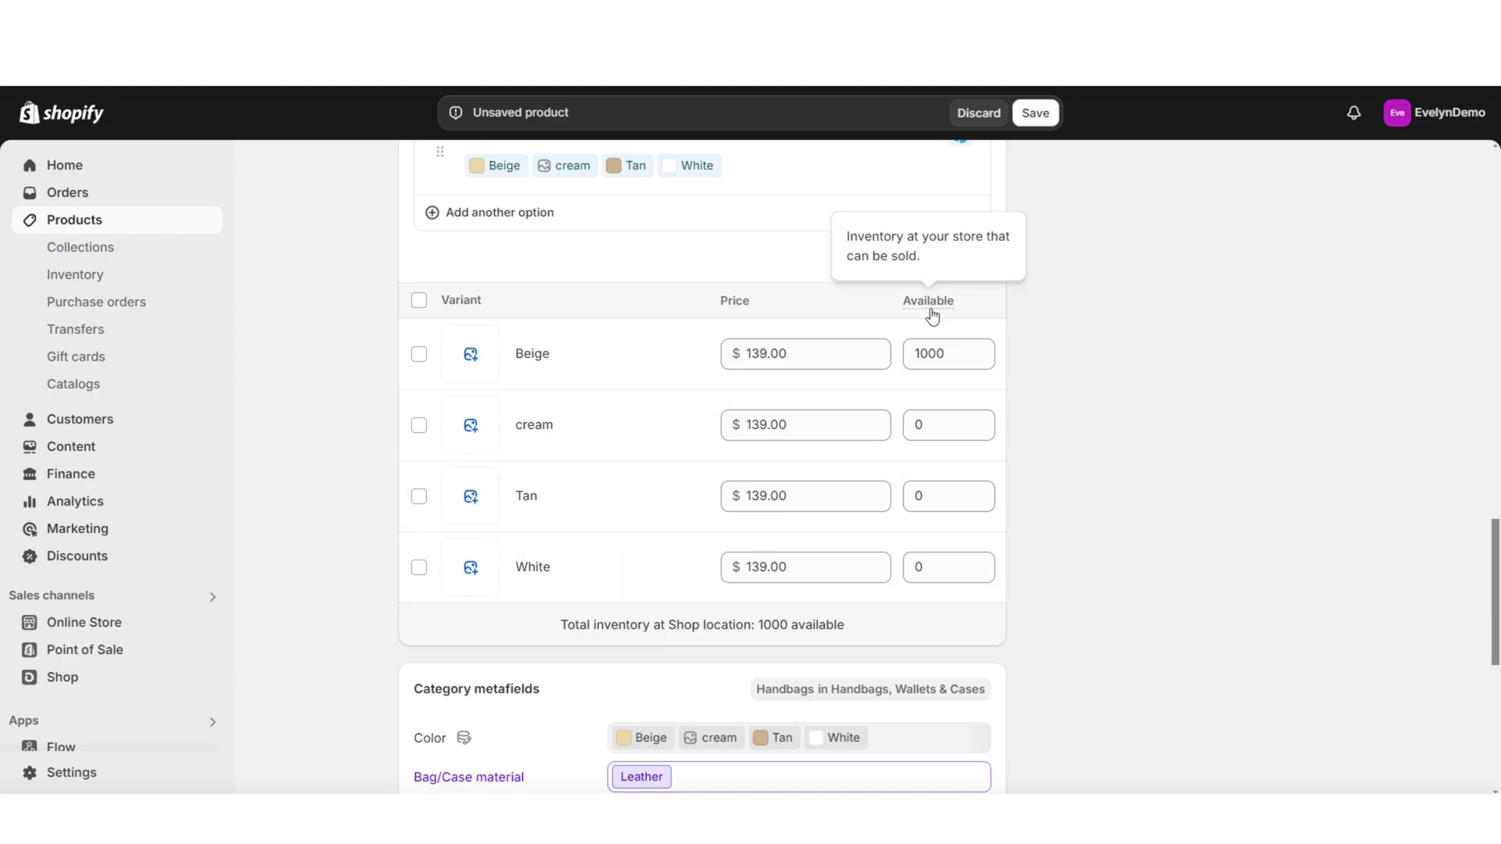
left_click(925, 428)
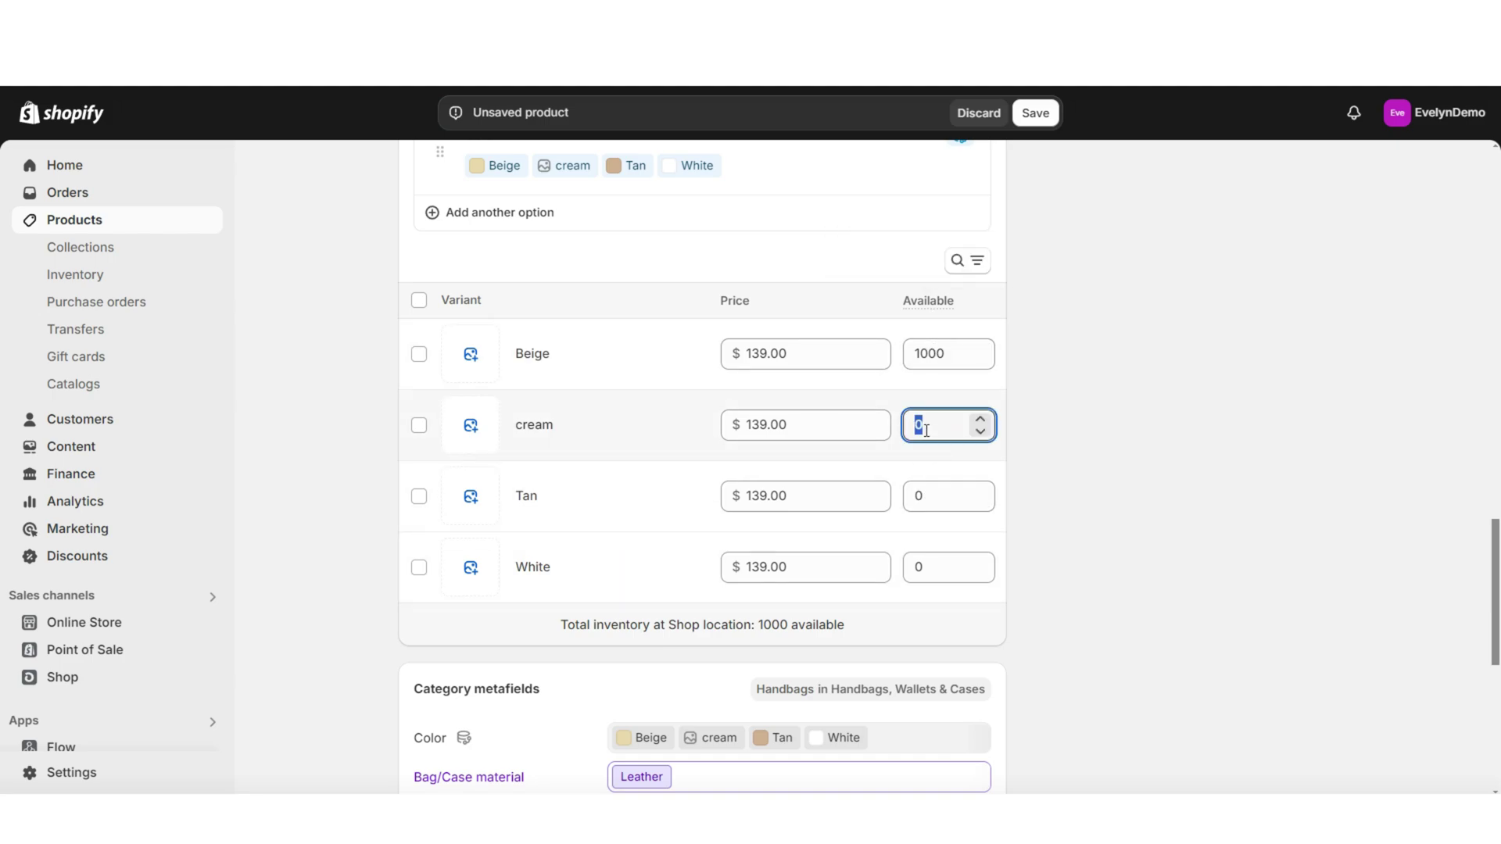
type("1000")
left_click(926, 496)
type("1000")
key("Tab")
type("1000")
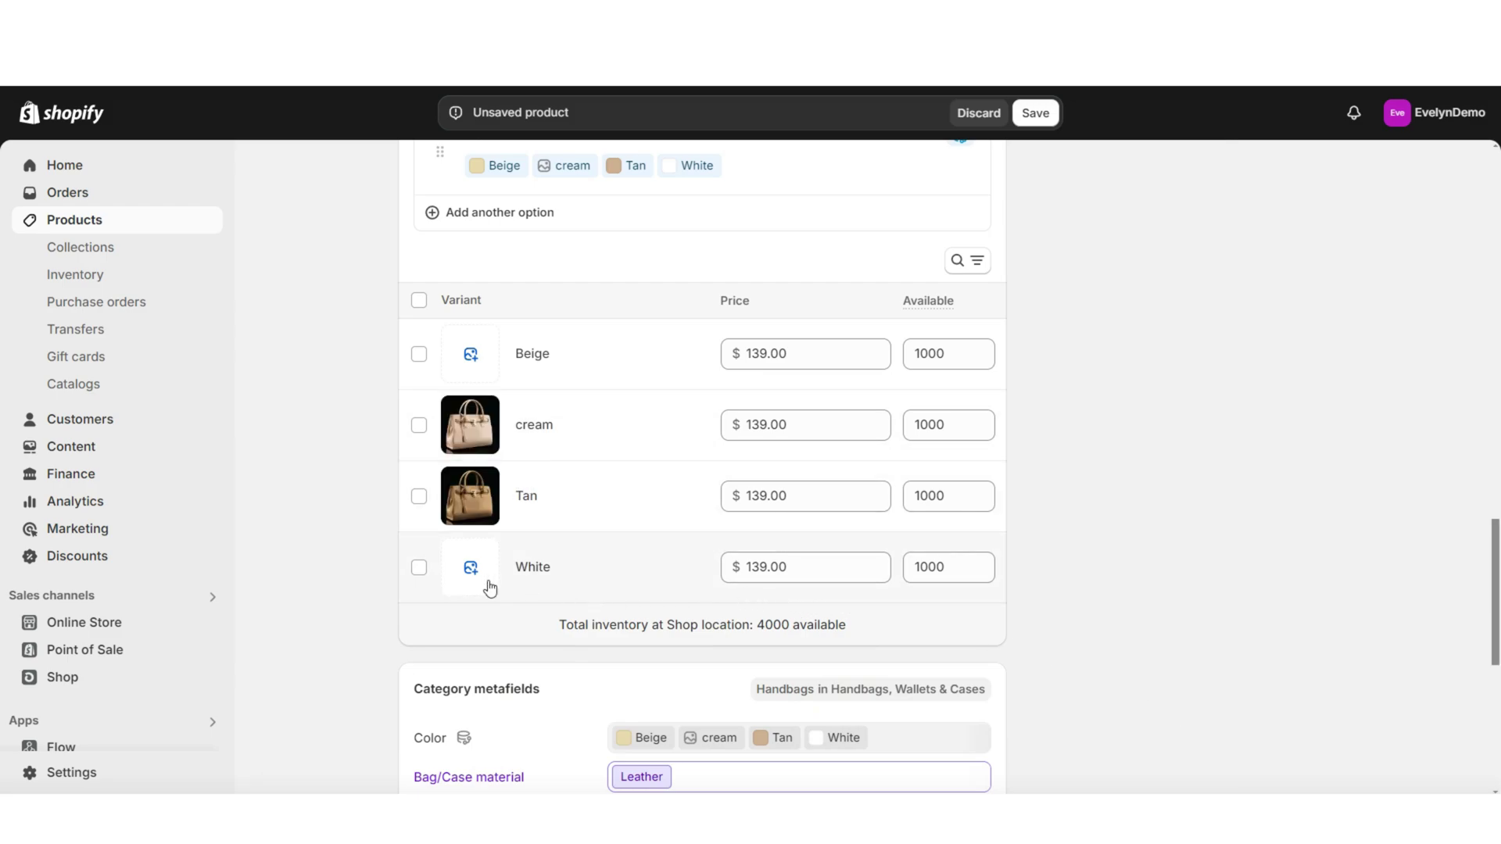
left_click(468, 570)
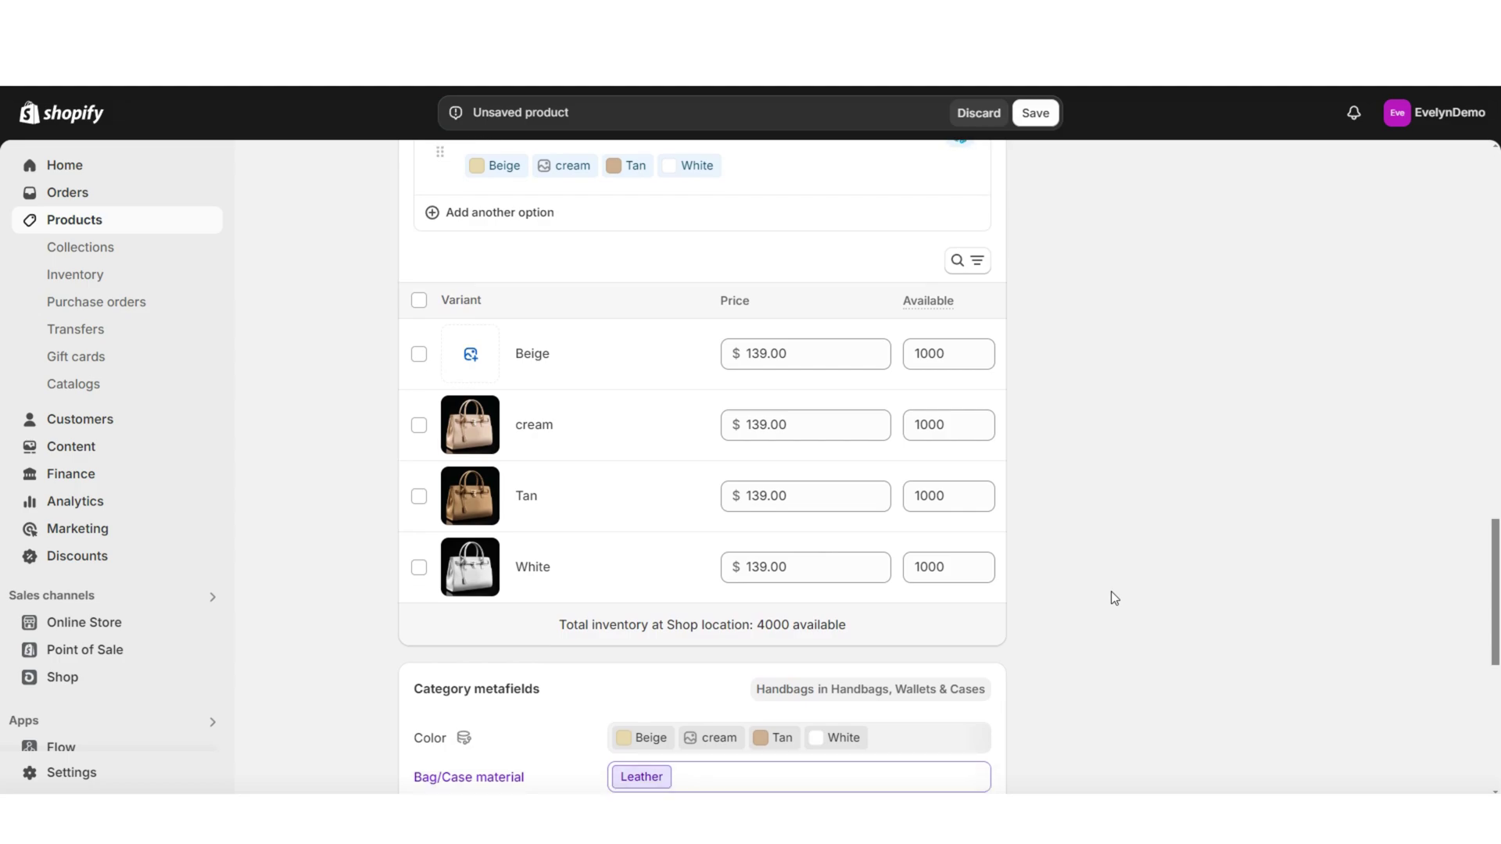
Set the product type to "Clothing accessory" and the vendor to EvelynDemo
scroll(1221, 303, "up", 15)
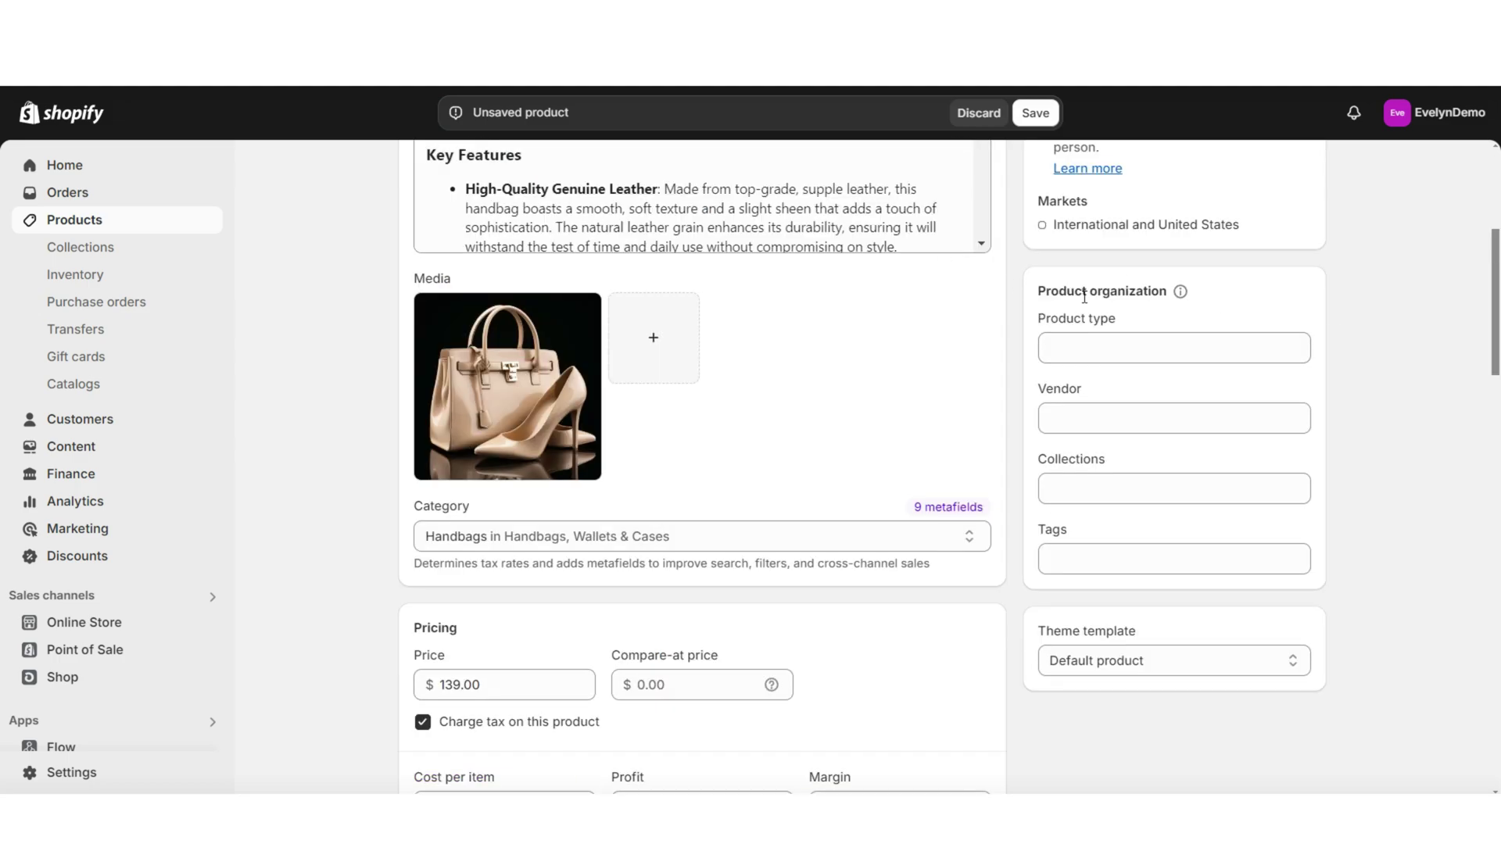
left_click(1084, 346)
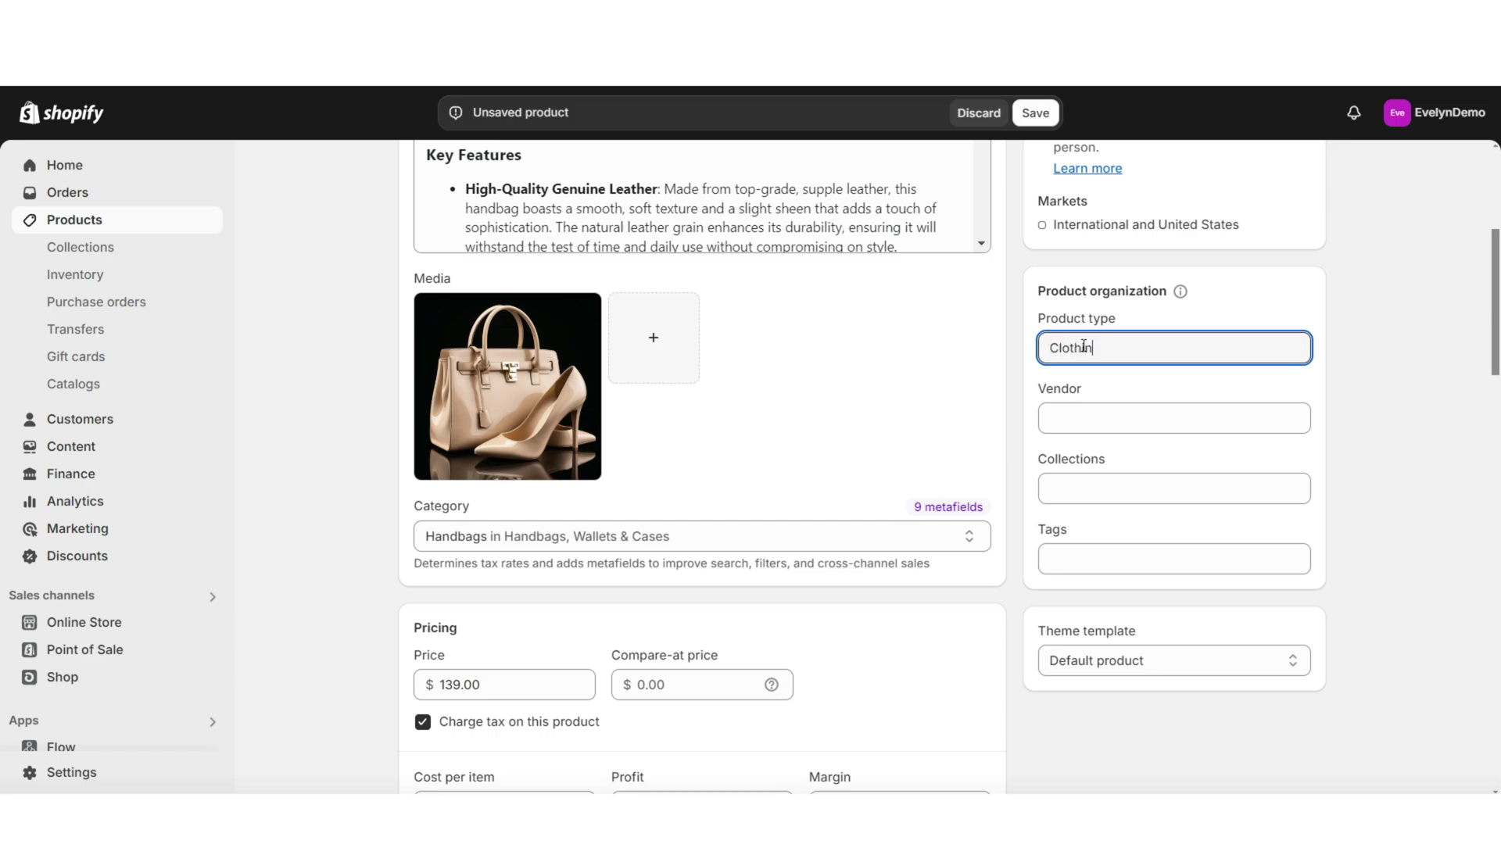
type("Clothing accessory")
left_click(1199, 395)
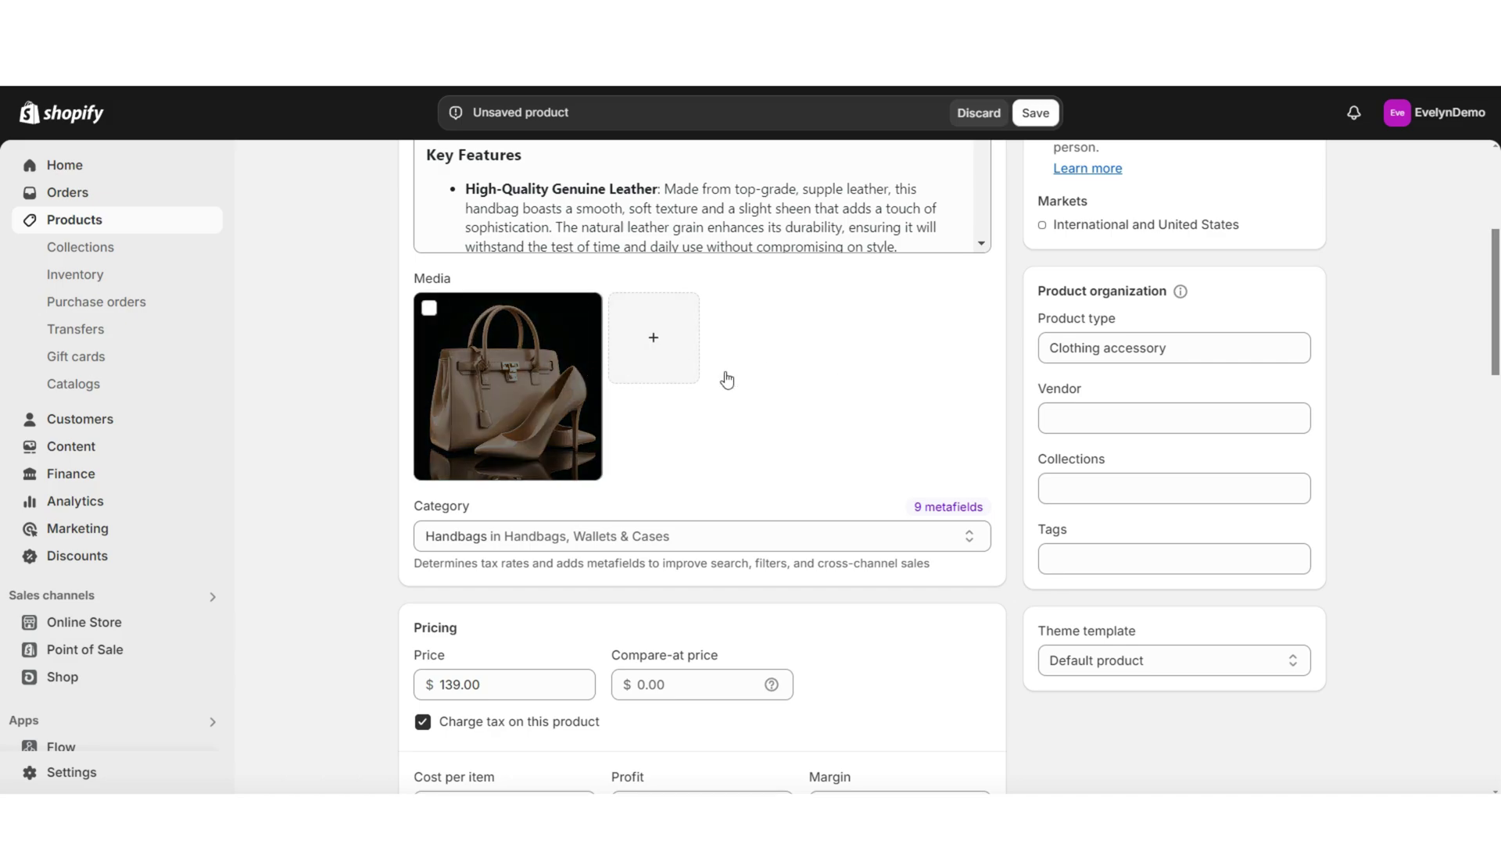
left_click(1149, 417)
left_click(1124, 461)
left_click(1384, 426)
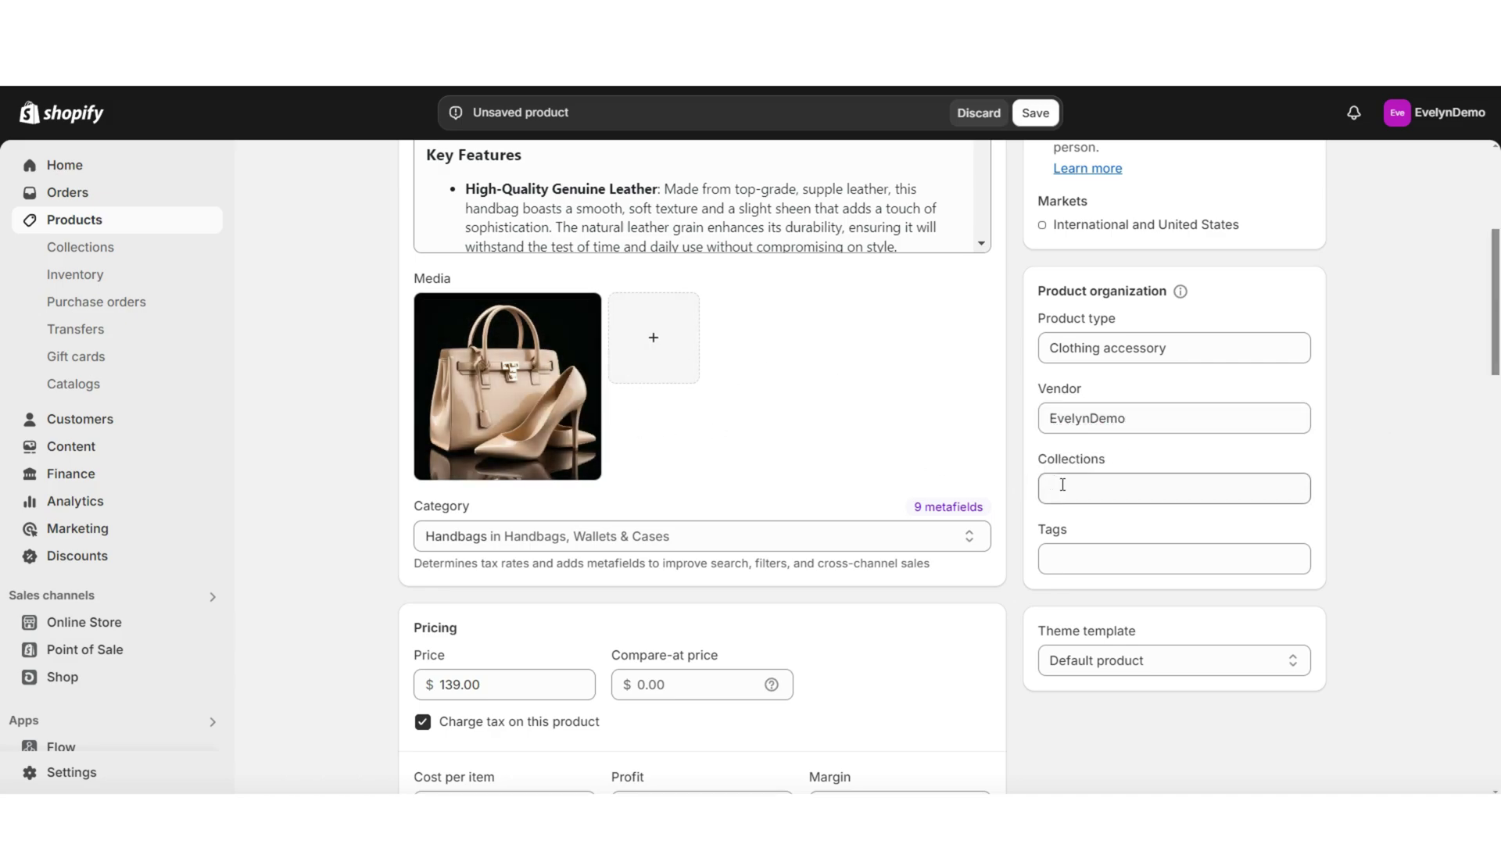
Add the tags handbag, beige handbage, tan purse and purse, and save the product
left_click(1122, 552)
type("handbag, beige handbage, tan purse, purse")
left_click(1362, 522)
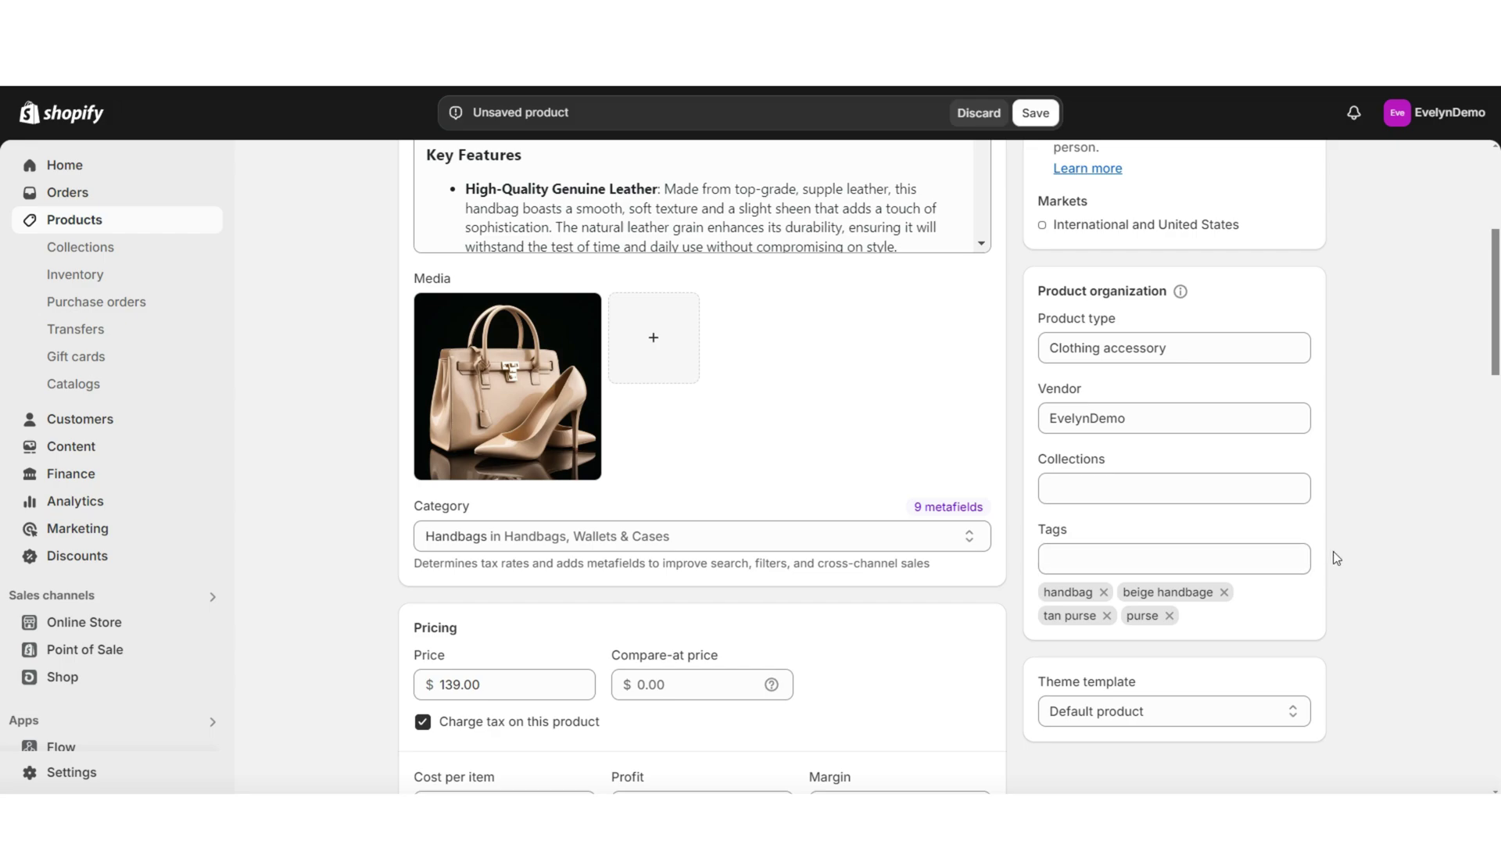
scroll(1400, 523, "up", 1)
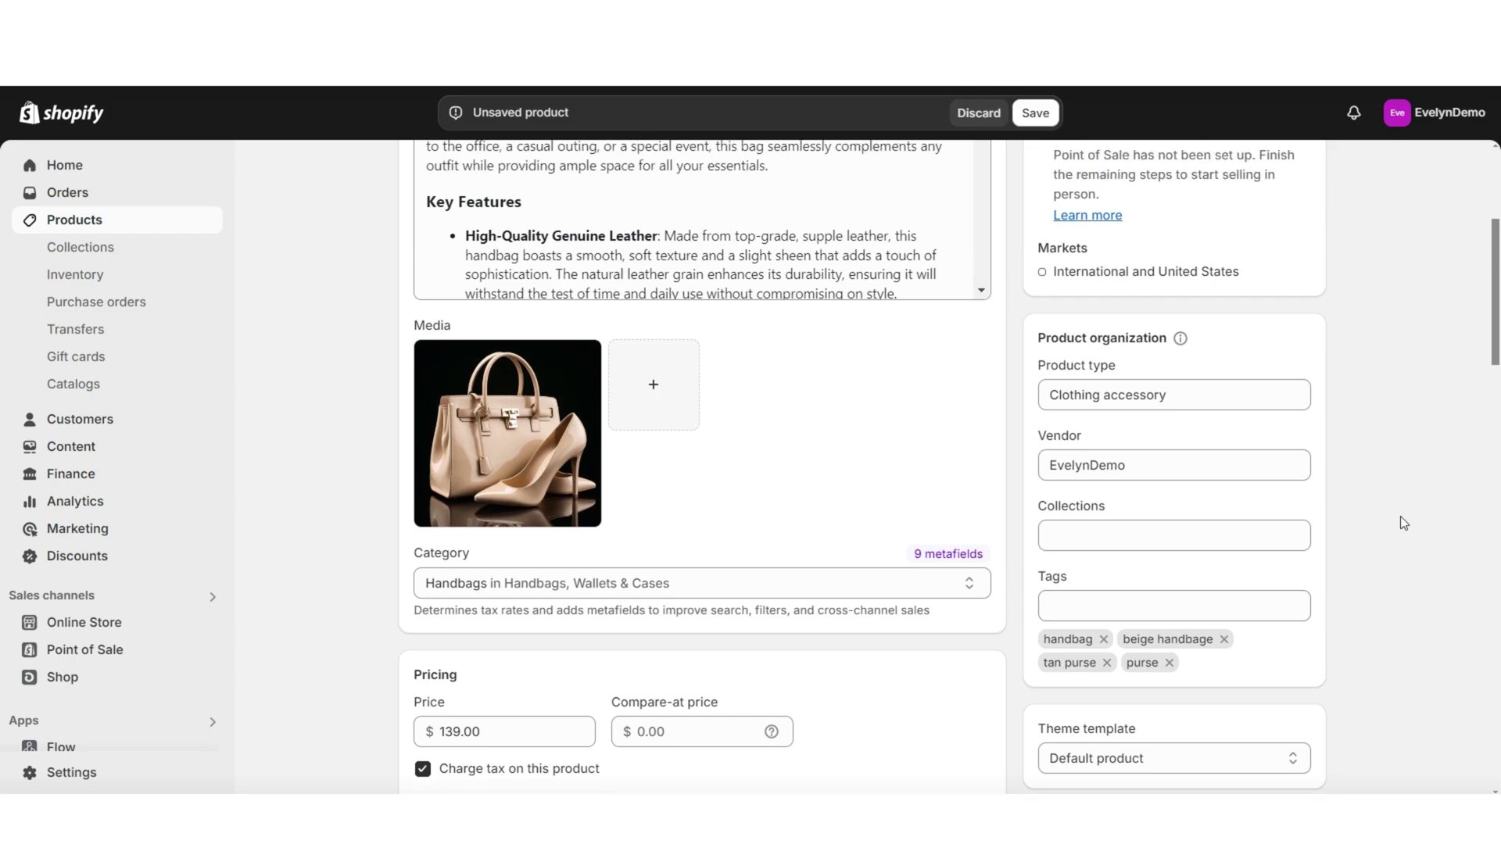
scroll(1400, 515, "up", 4)
left_click(1034, 114)
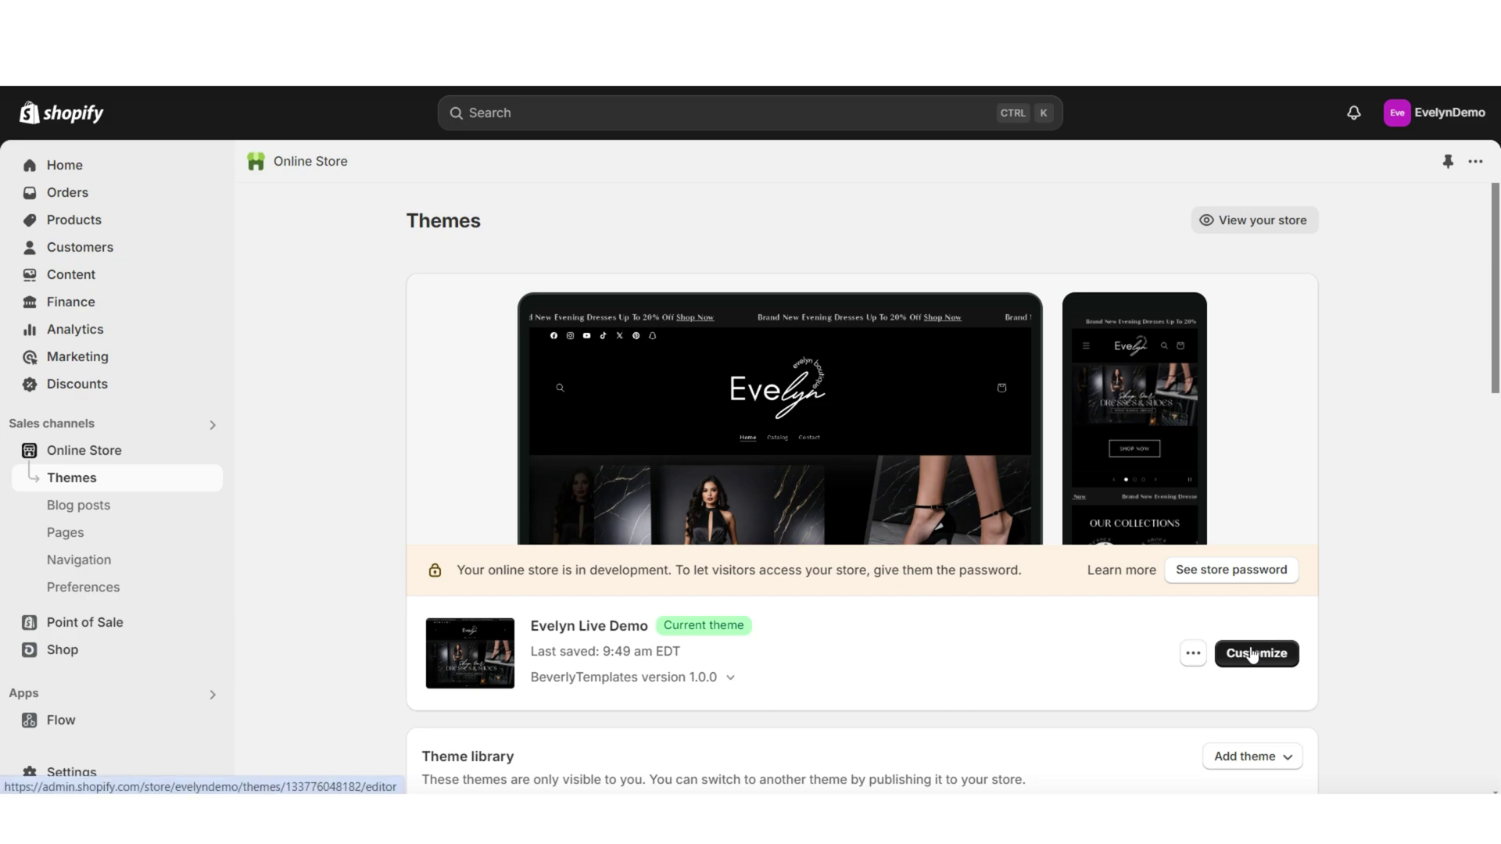
Open the Evelyn Live Demo theme for customization and view its home page in full screen down to the Bestsellers section
left_click(1251, 655)
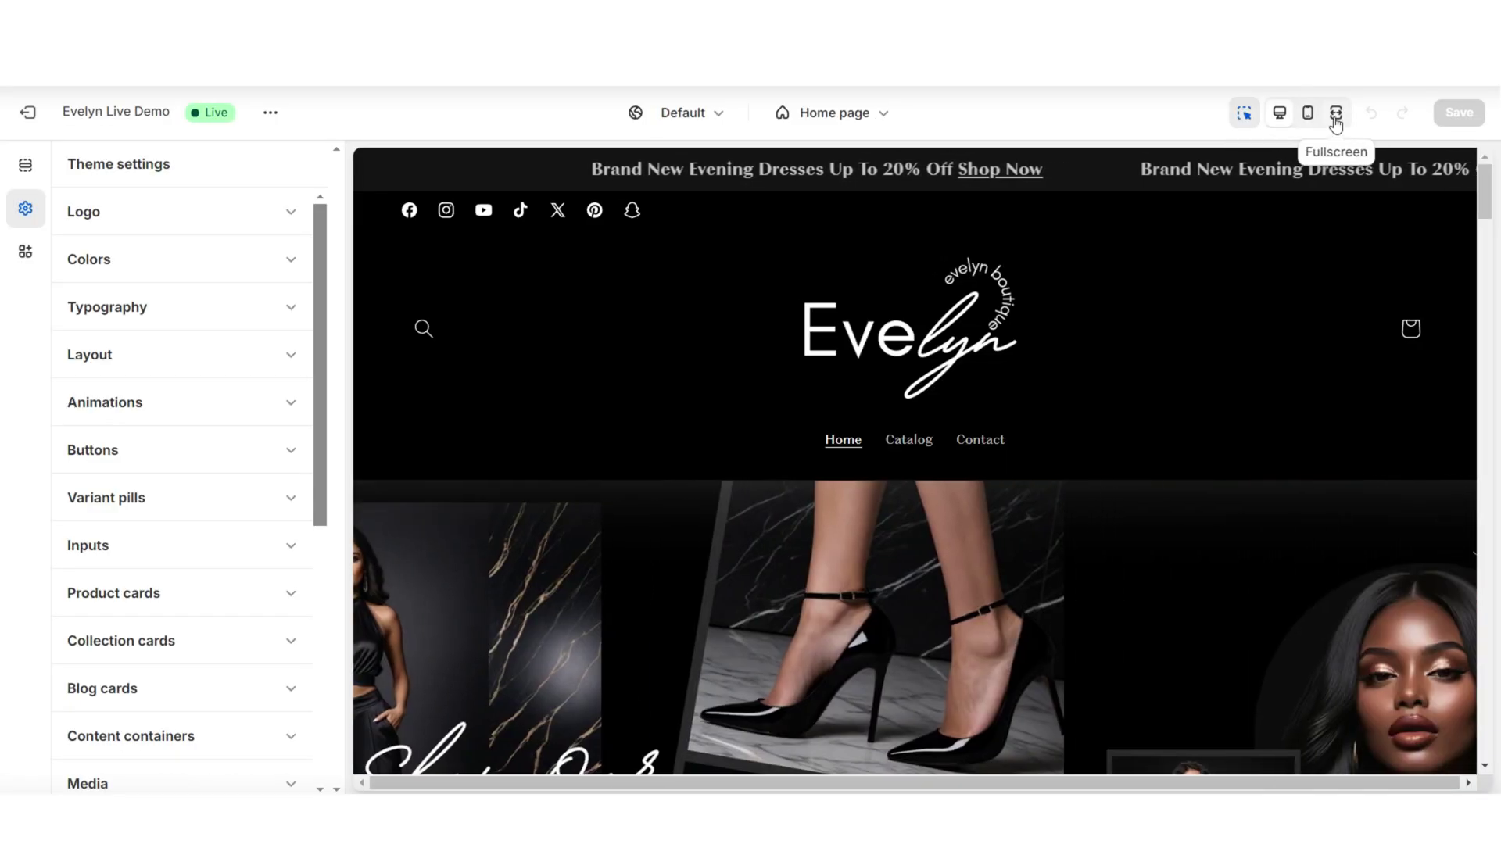
left_click(1336, 115)
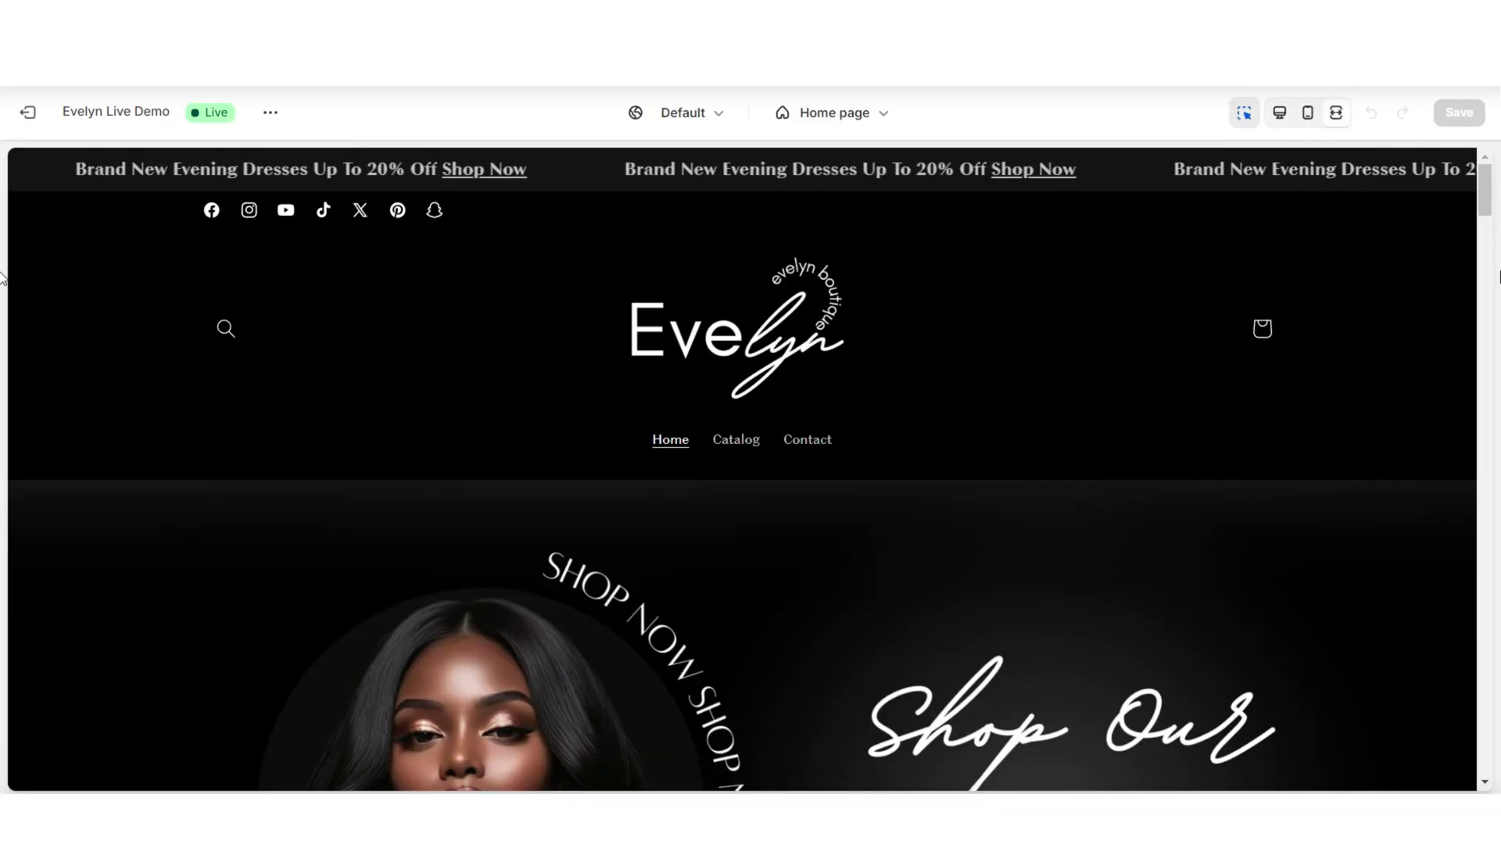
scroll(1493, 289, "down", 10)
scroll(1493, 303, "down", 15)
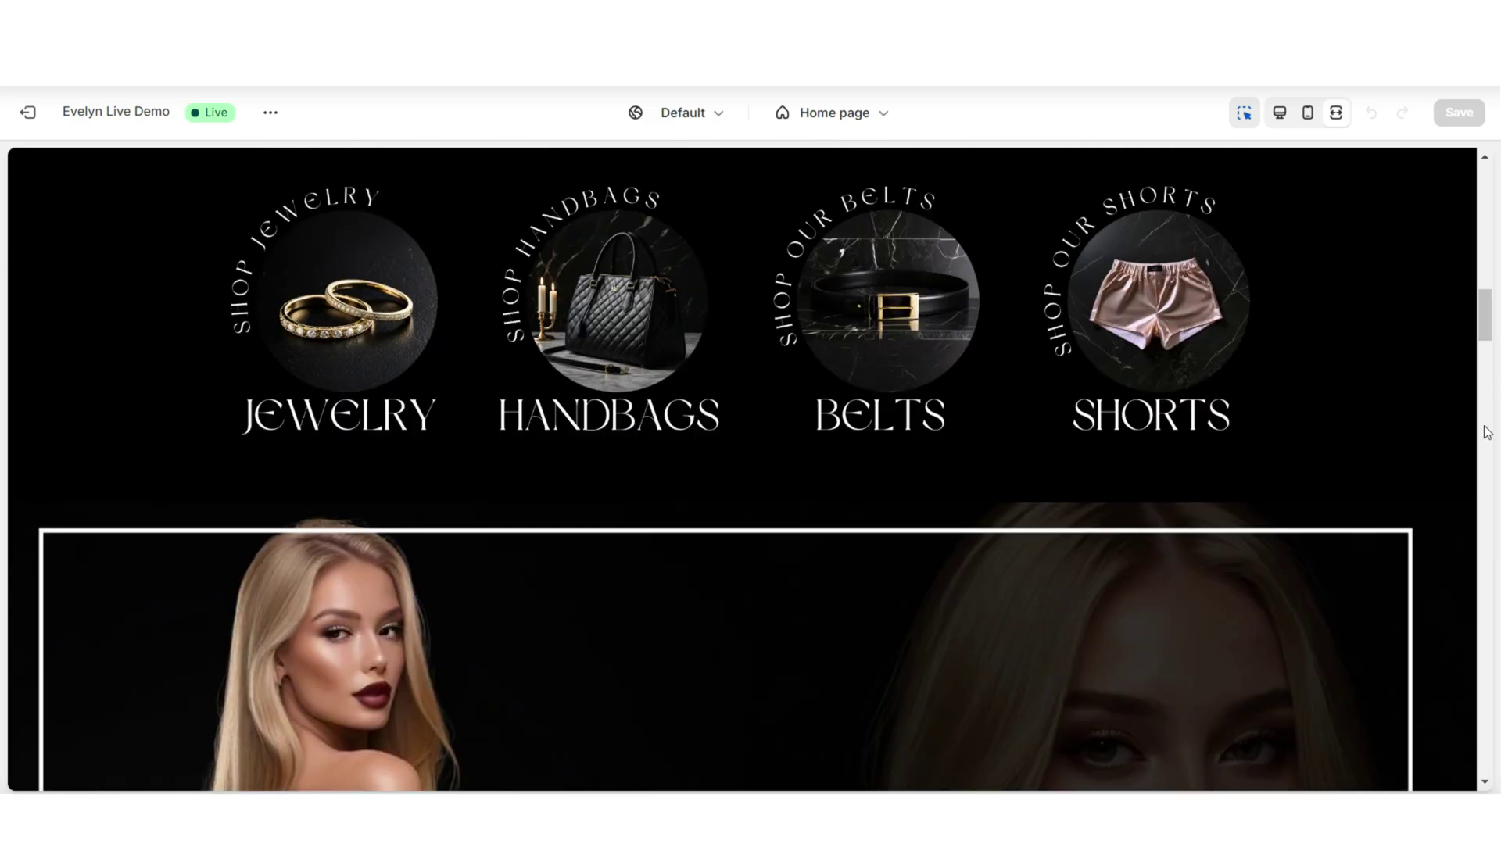
scroll(1486, 432, "down", 7)
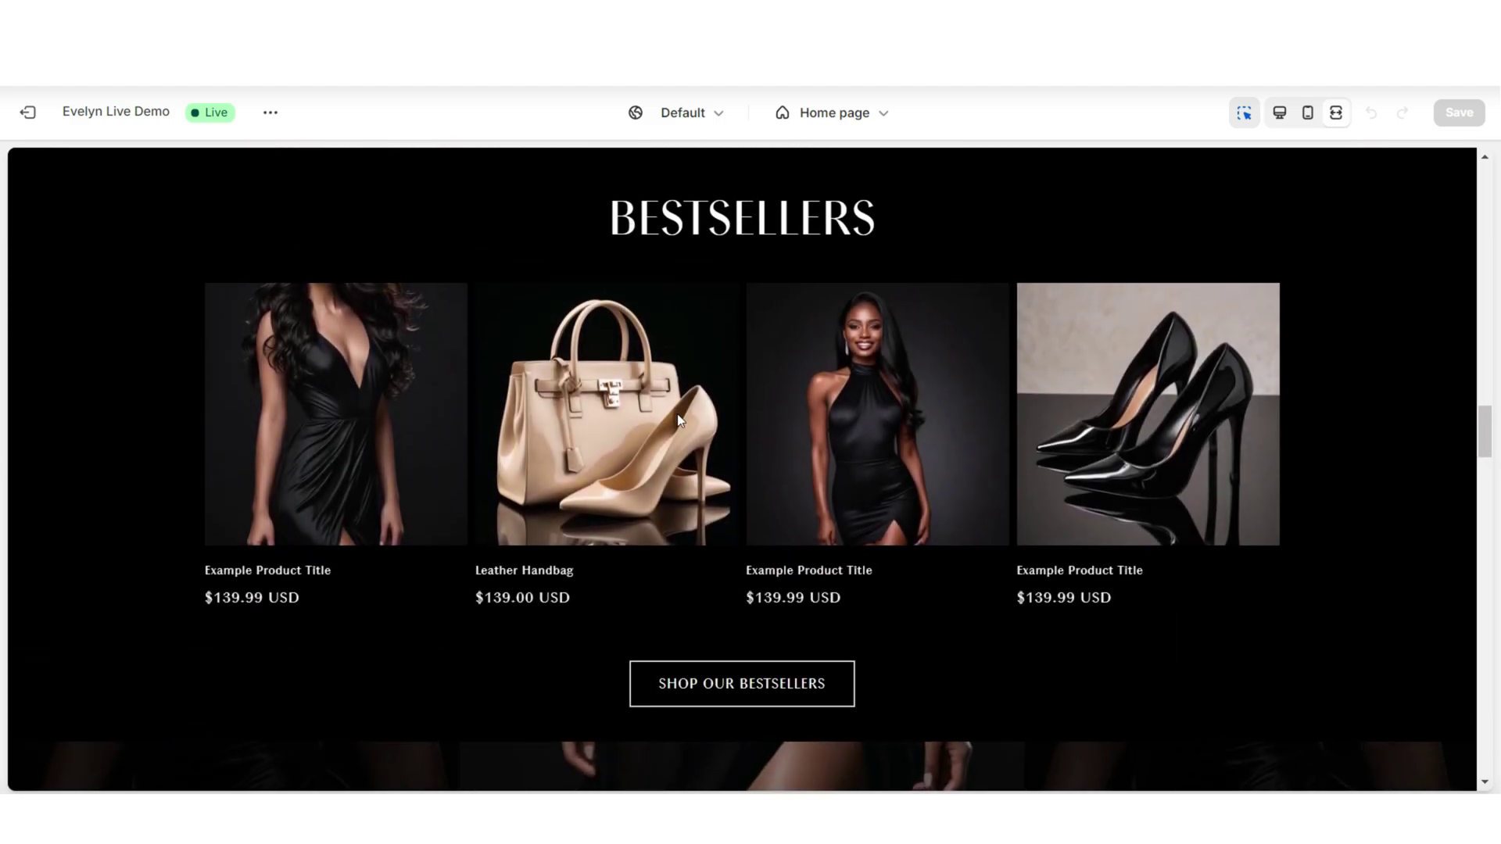
Open the Leather Handbag product page from the Bestsellers and preview its Tan color variant
left_click(662, 489)
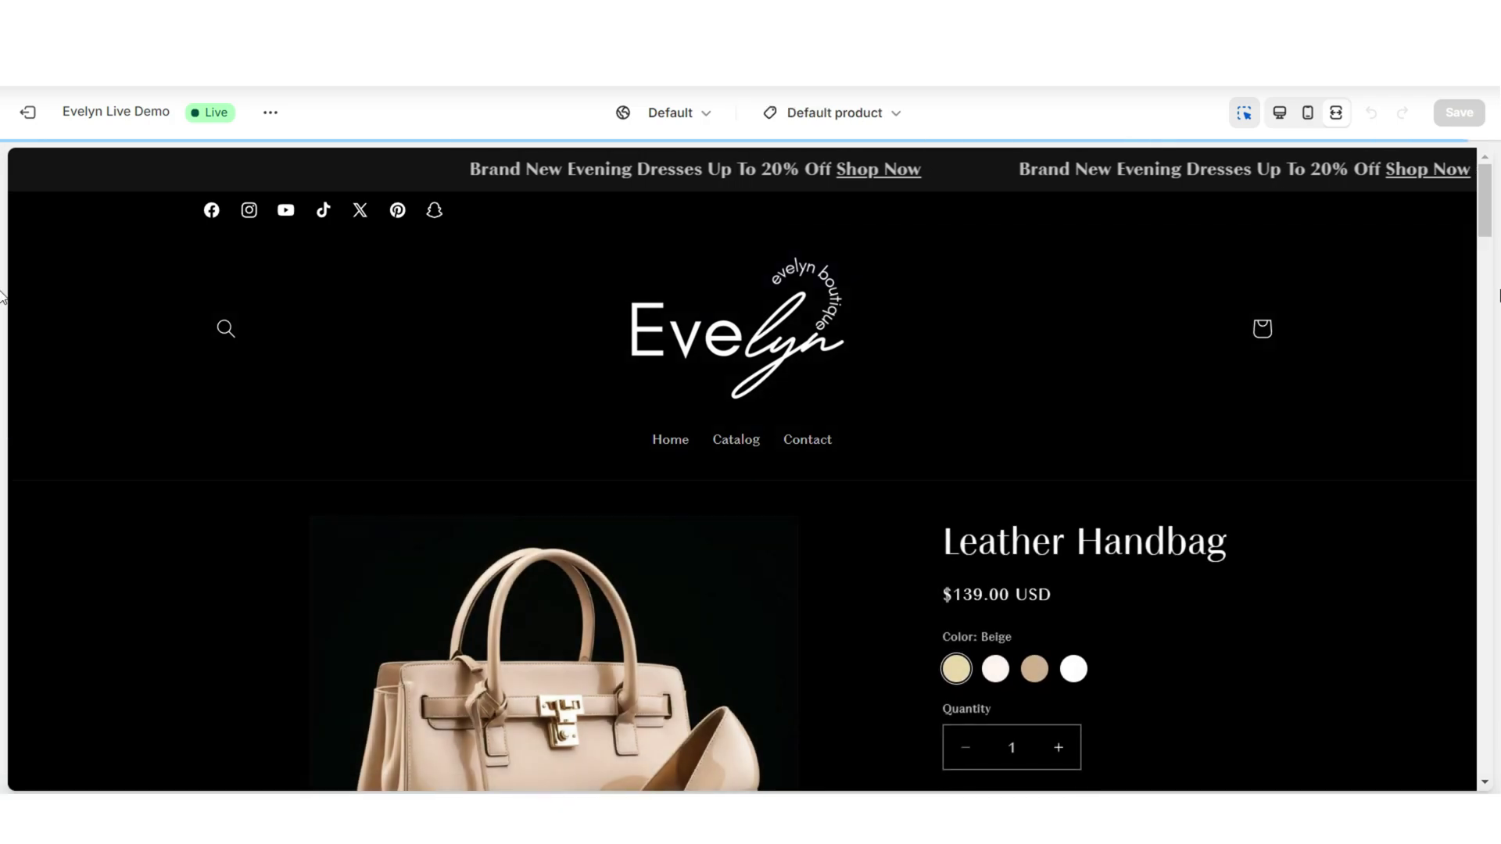
scroll(1485, 237, "down", 8)
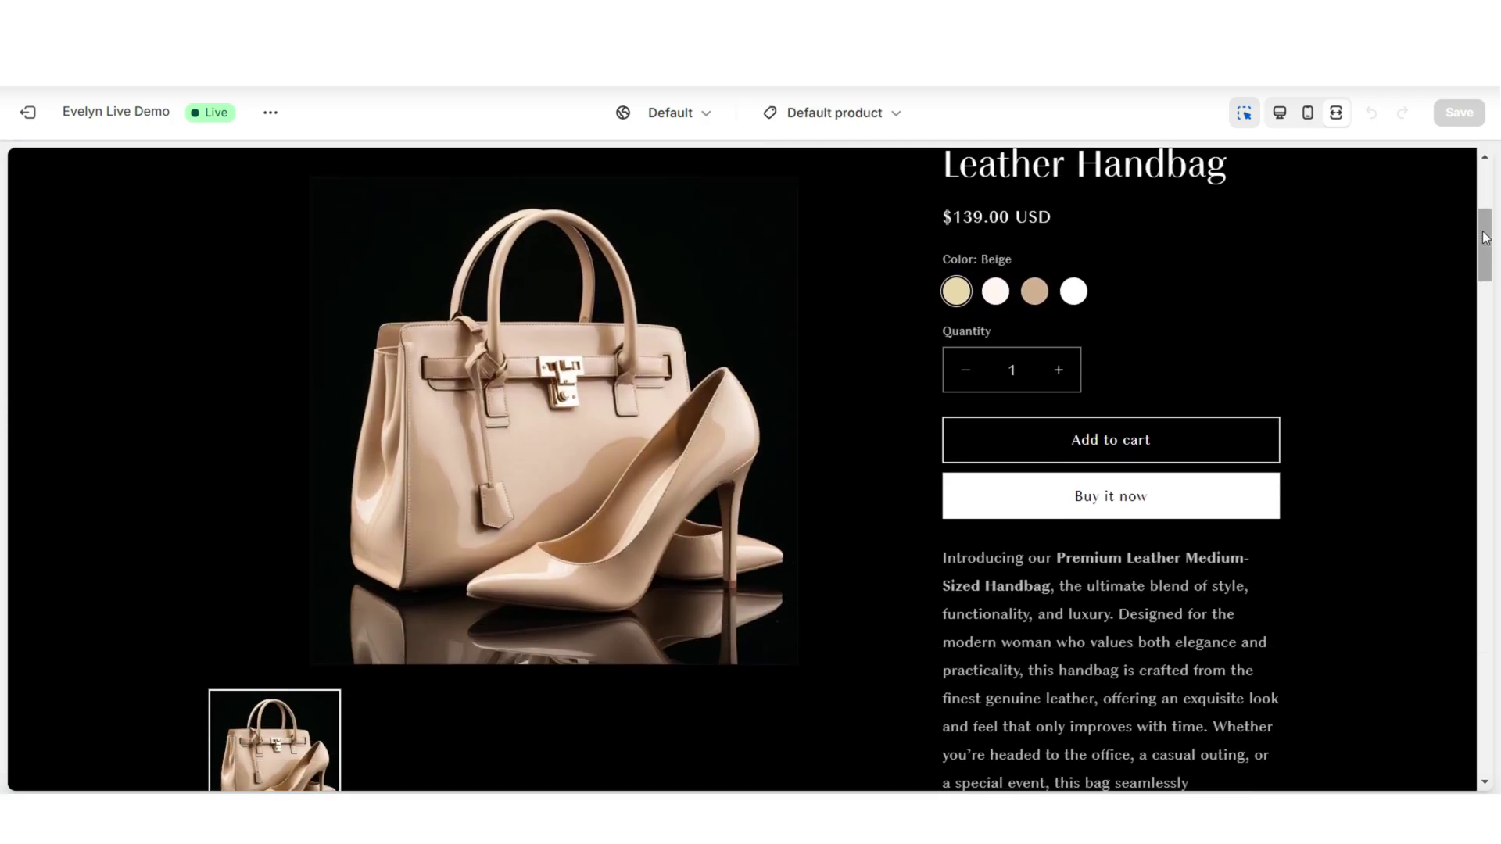
left_click_drag(1487, 288, 1489, 255)
left_click(1035, 337)
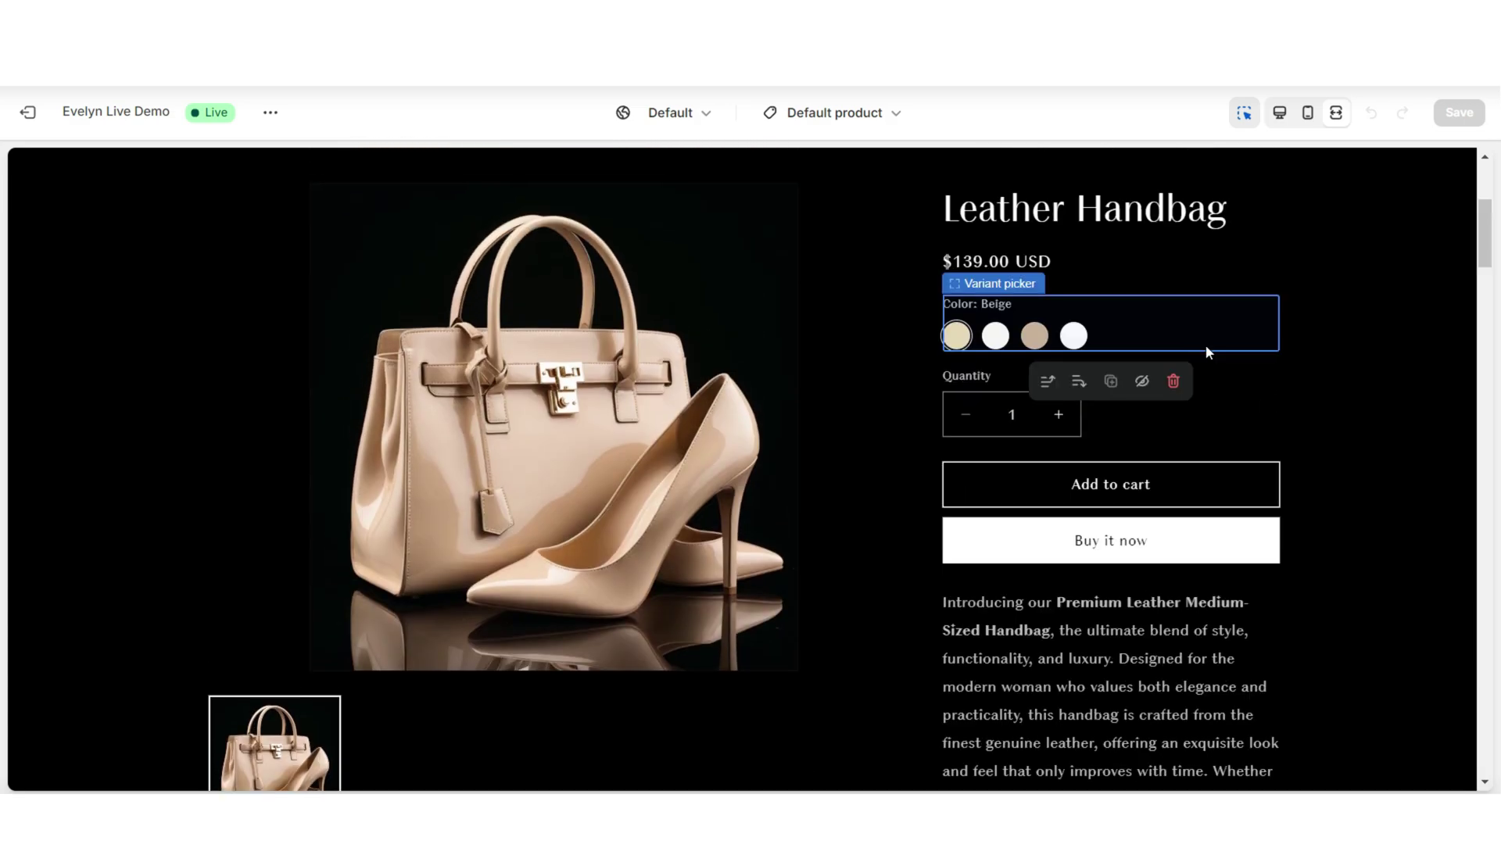
left_click(1036, 337)
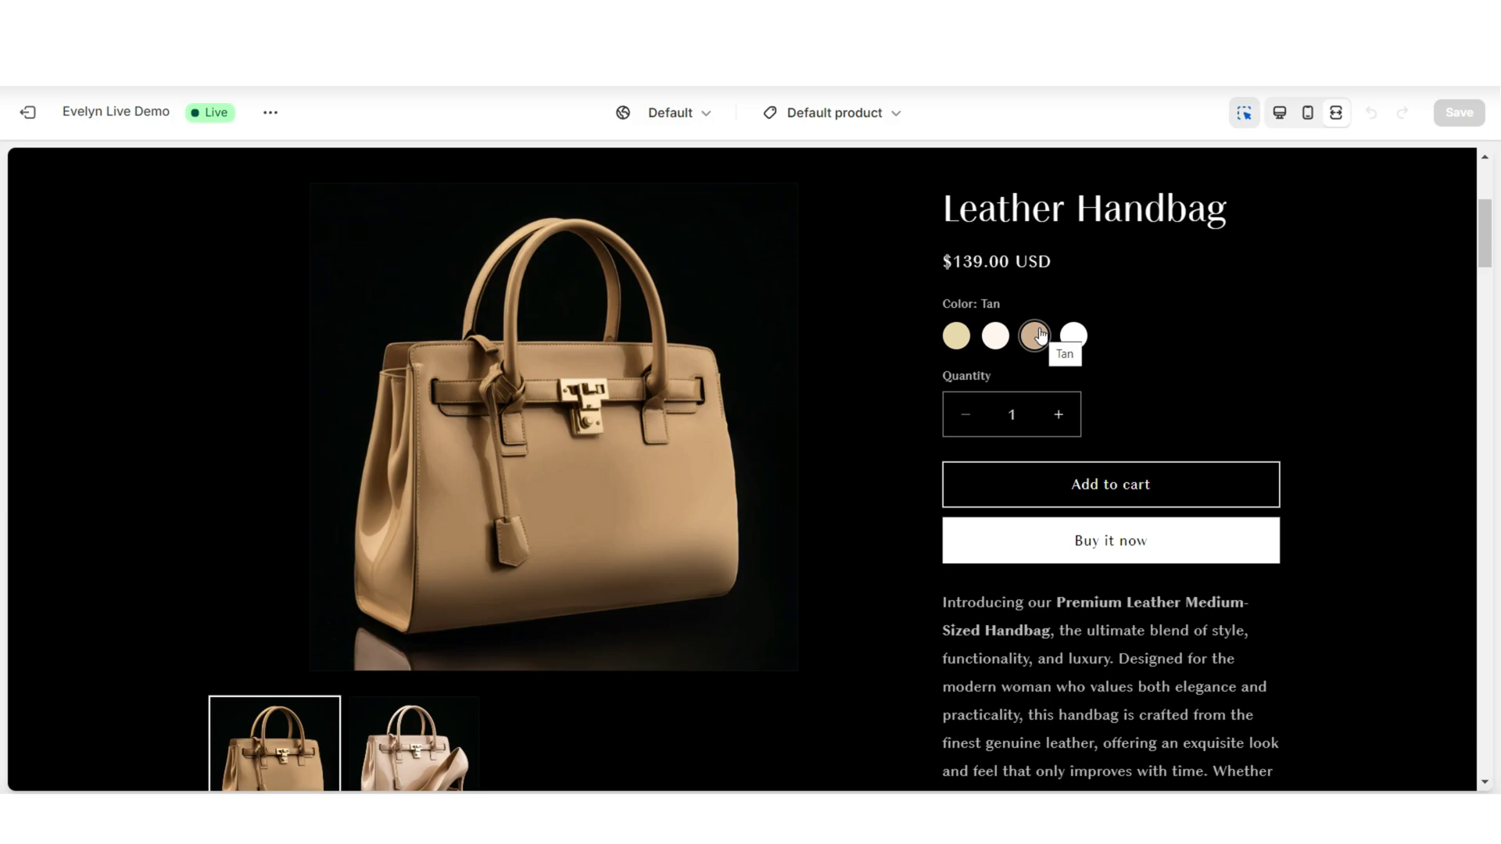
left_click(1073, 336)
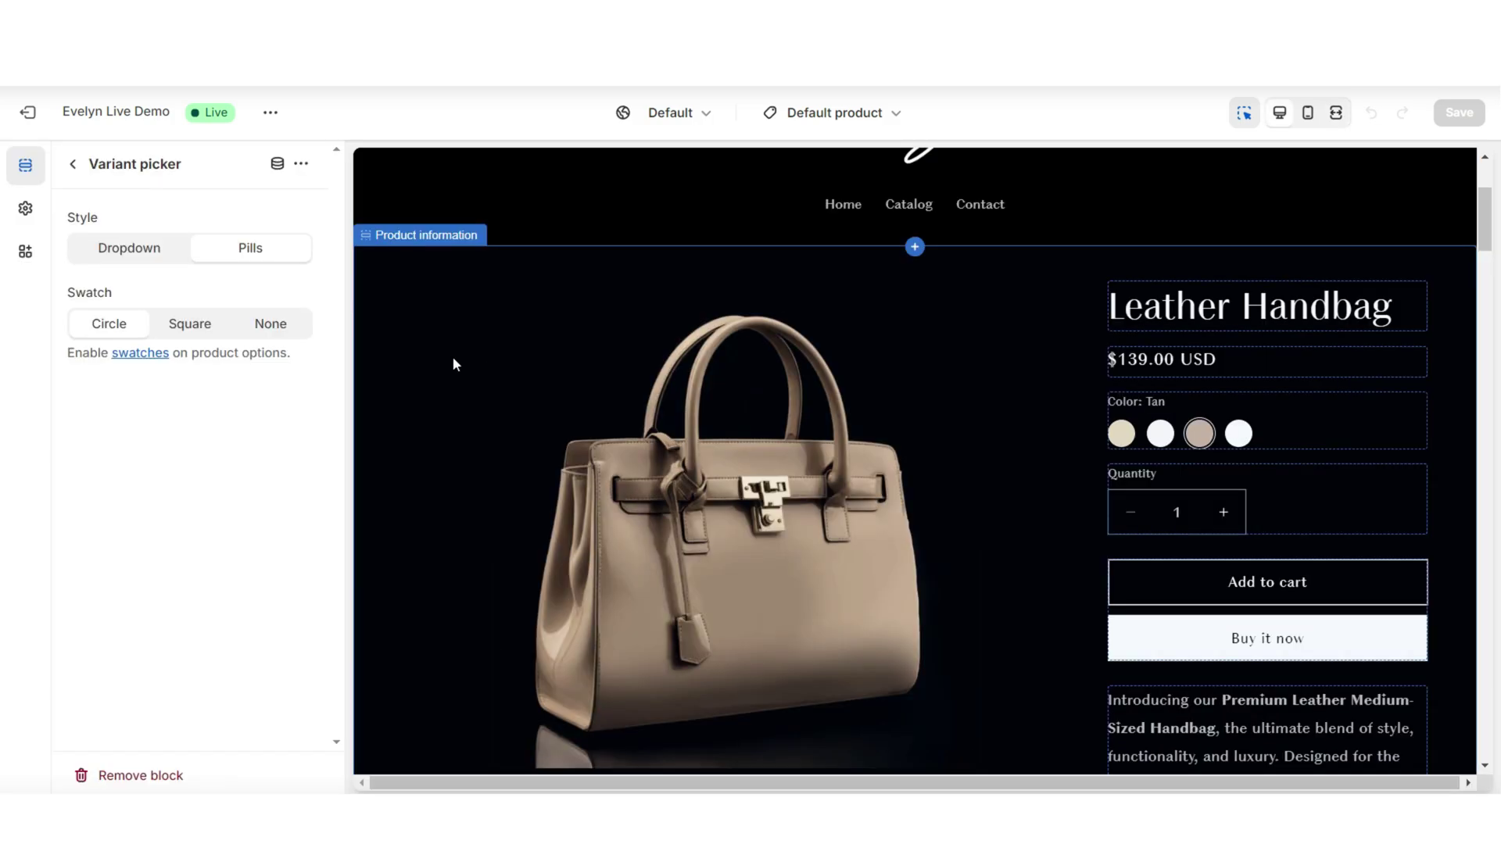
Try the Fill media fit for the Product information section's images, then switch back to Original
left_click(450, 359)
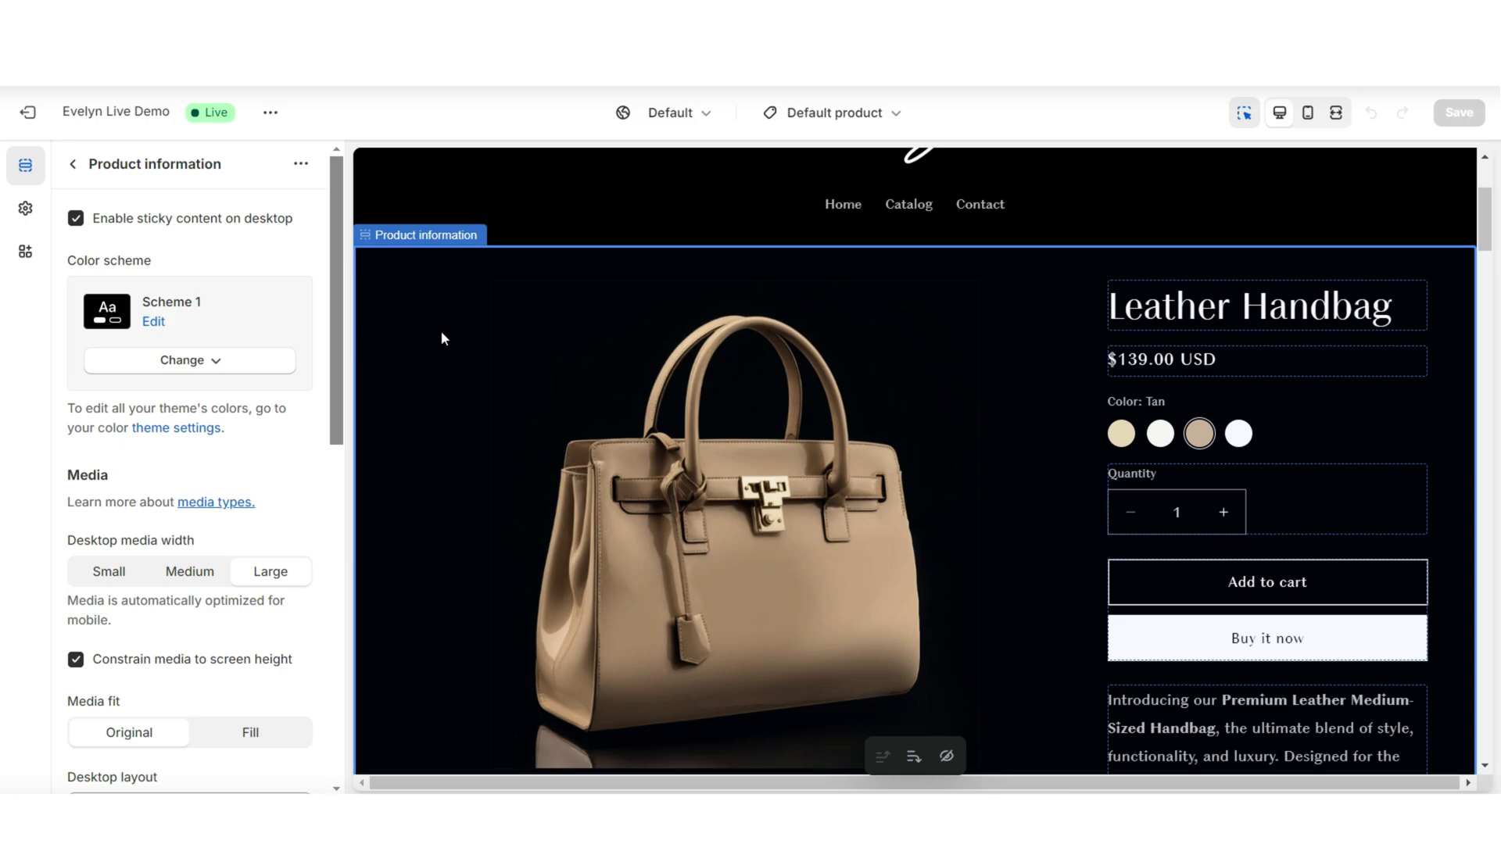
mouse_move(336, 275)
left_mouse_down()
mouse_move(336, 336)
mouse_move(334, 246)
left_mouse_up()
scroll(231, 440, "down", 4)
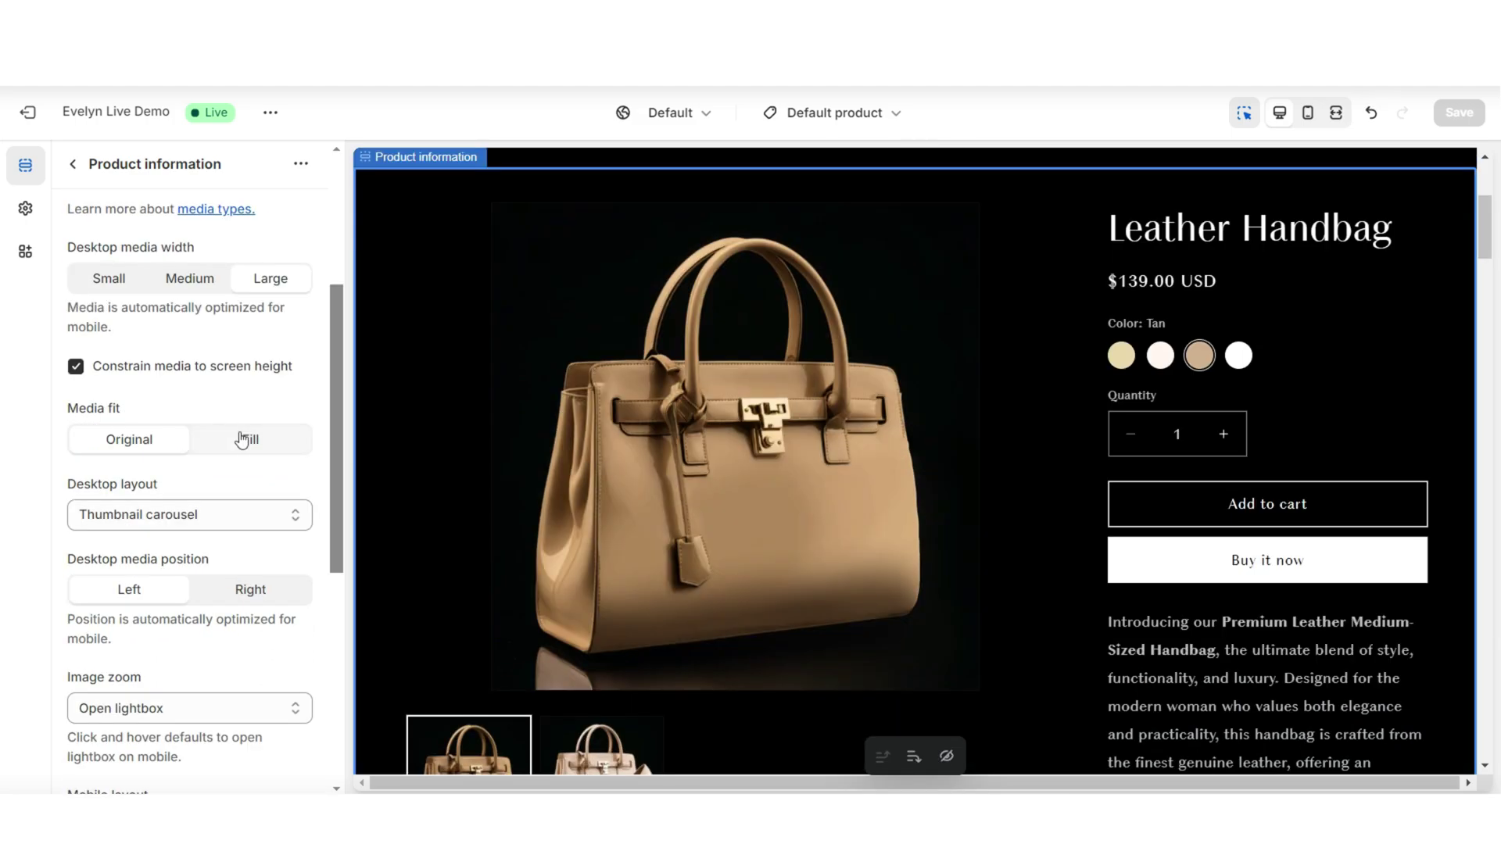
left_click(242, 440)
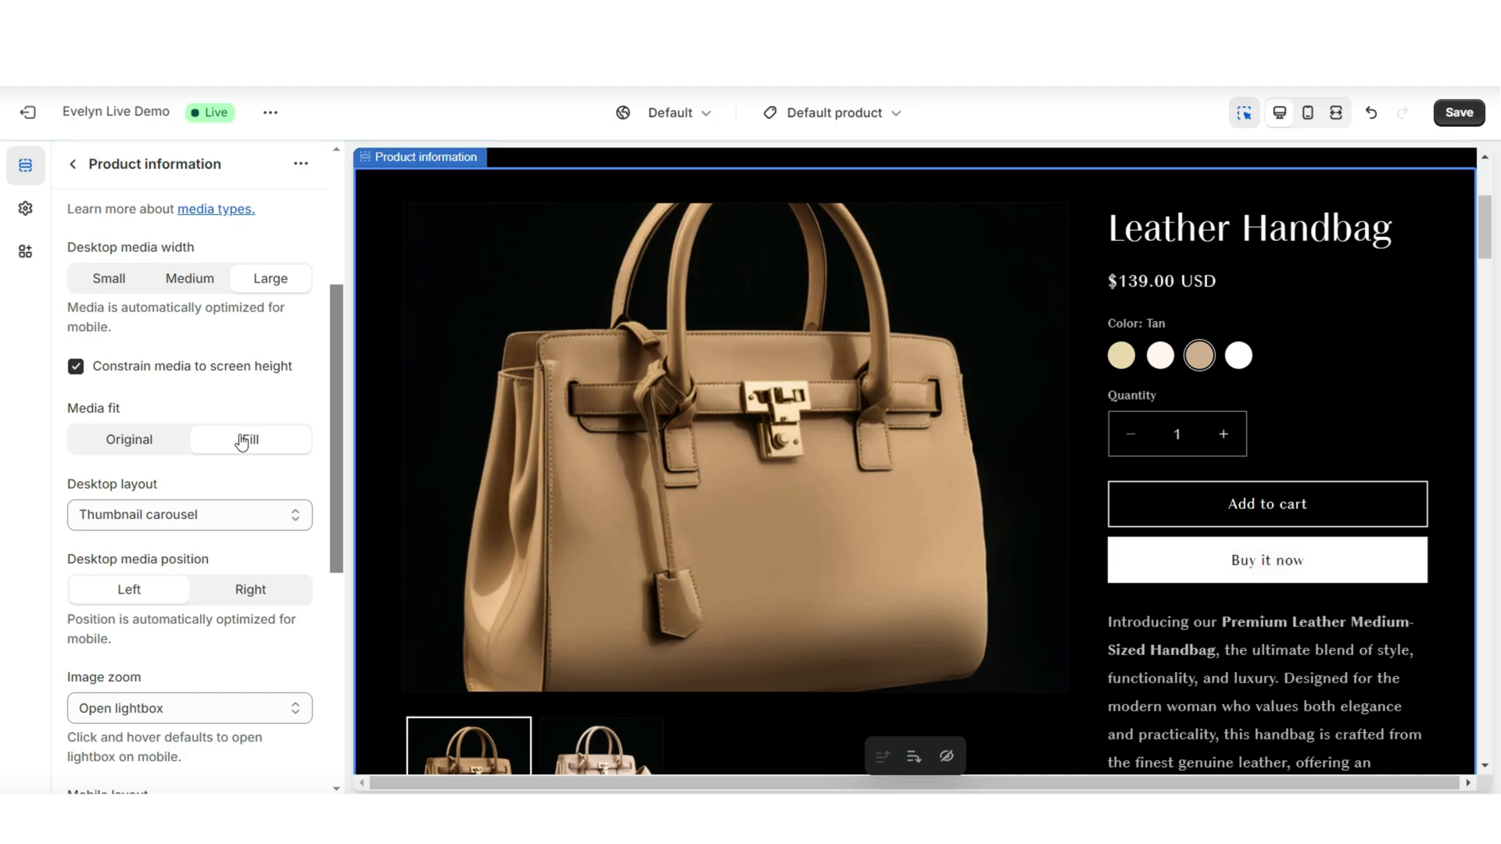
left_click(155, 438)
scroll(203, 399, "down", 1)
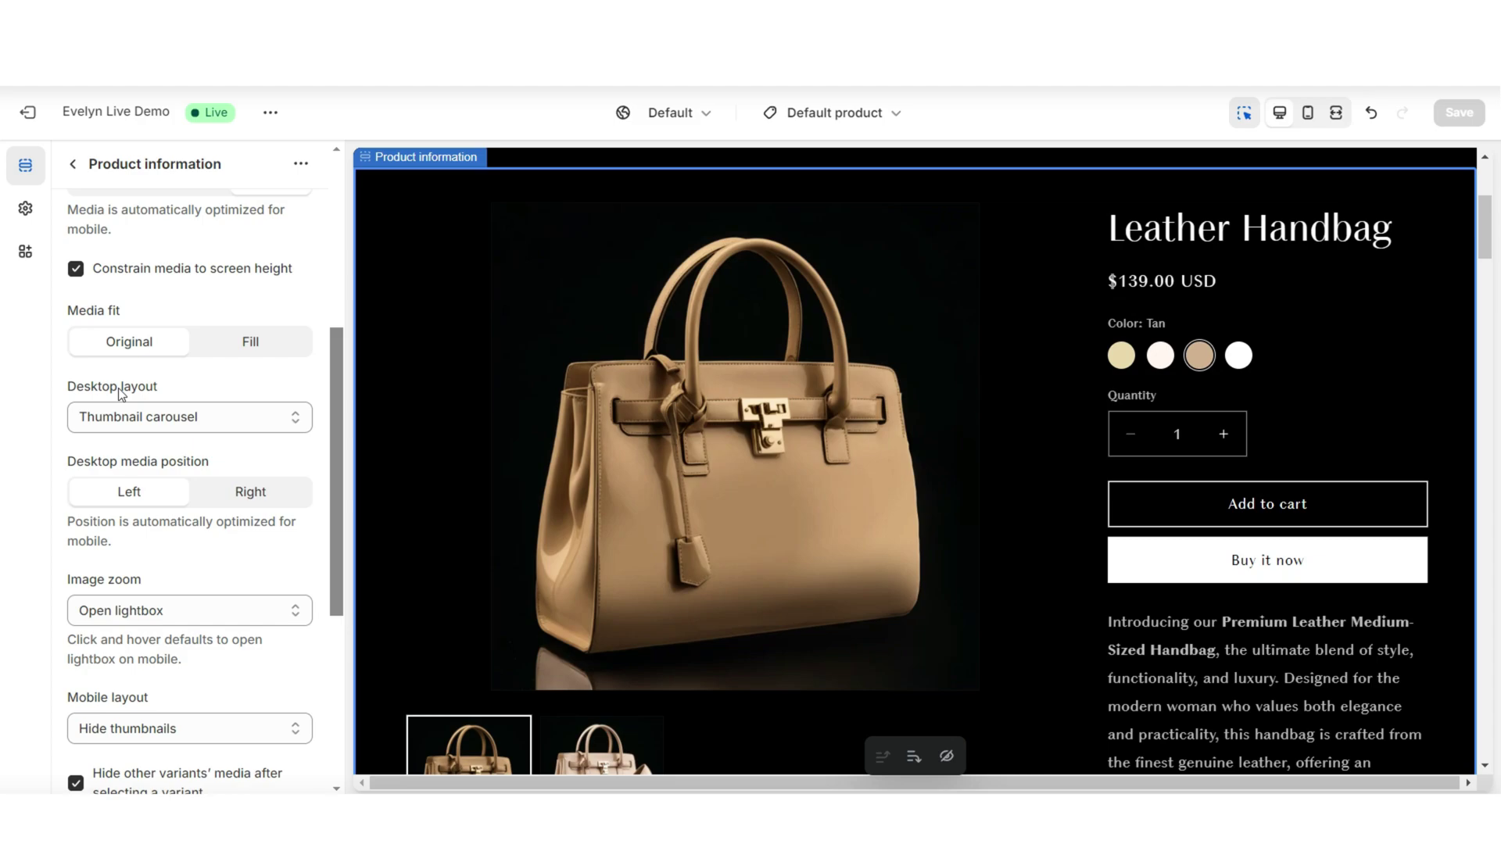
Try the Stacked and 2 columns desktop layouts for the product page's media
left_click(125, 417)
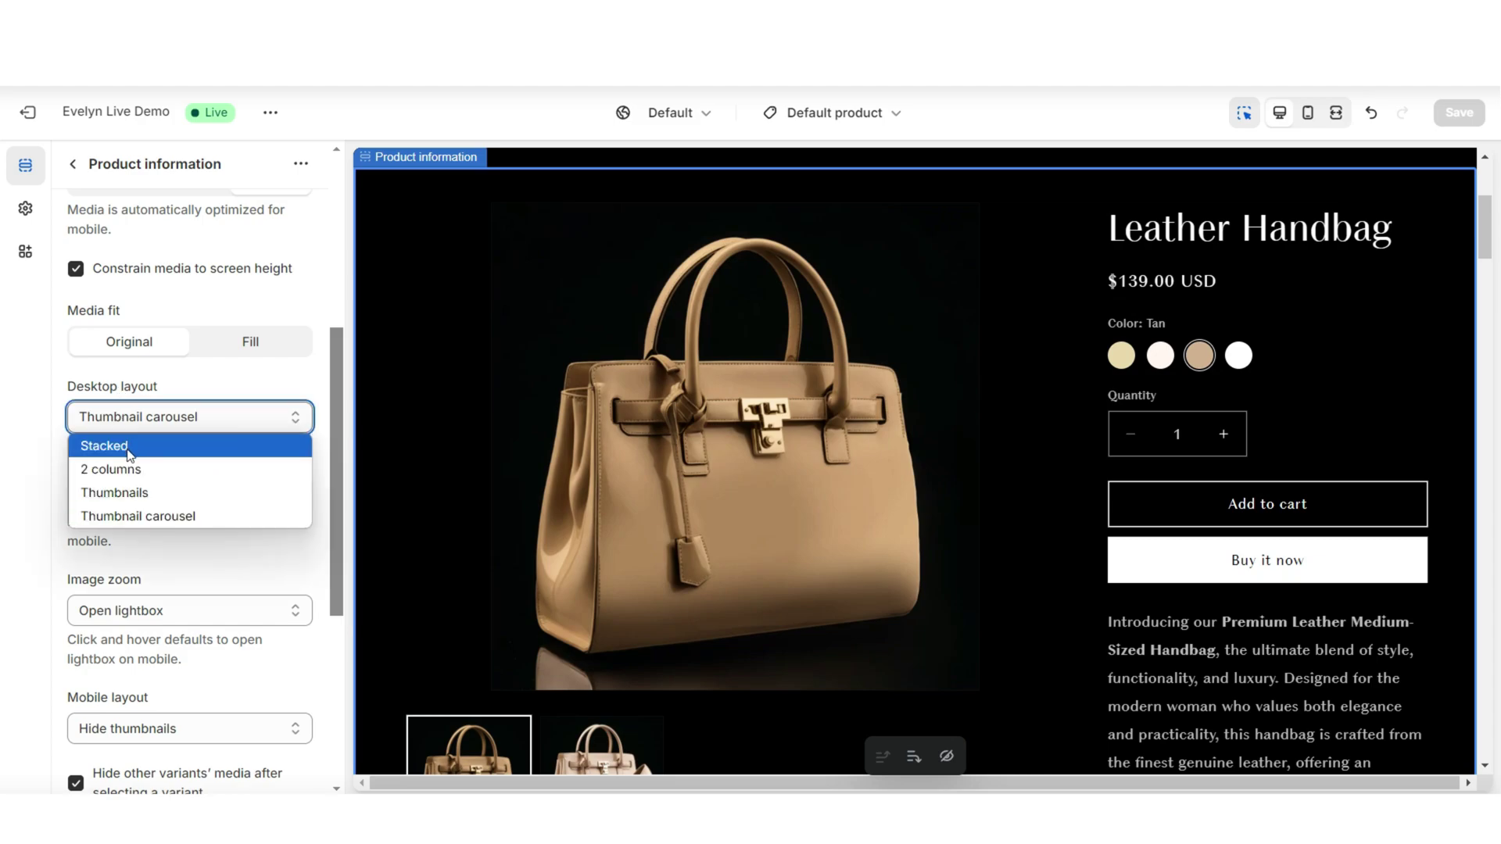
left_click(129, 446)
scroll(469, 503, "down", 10)
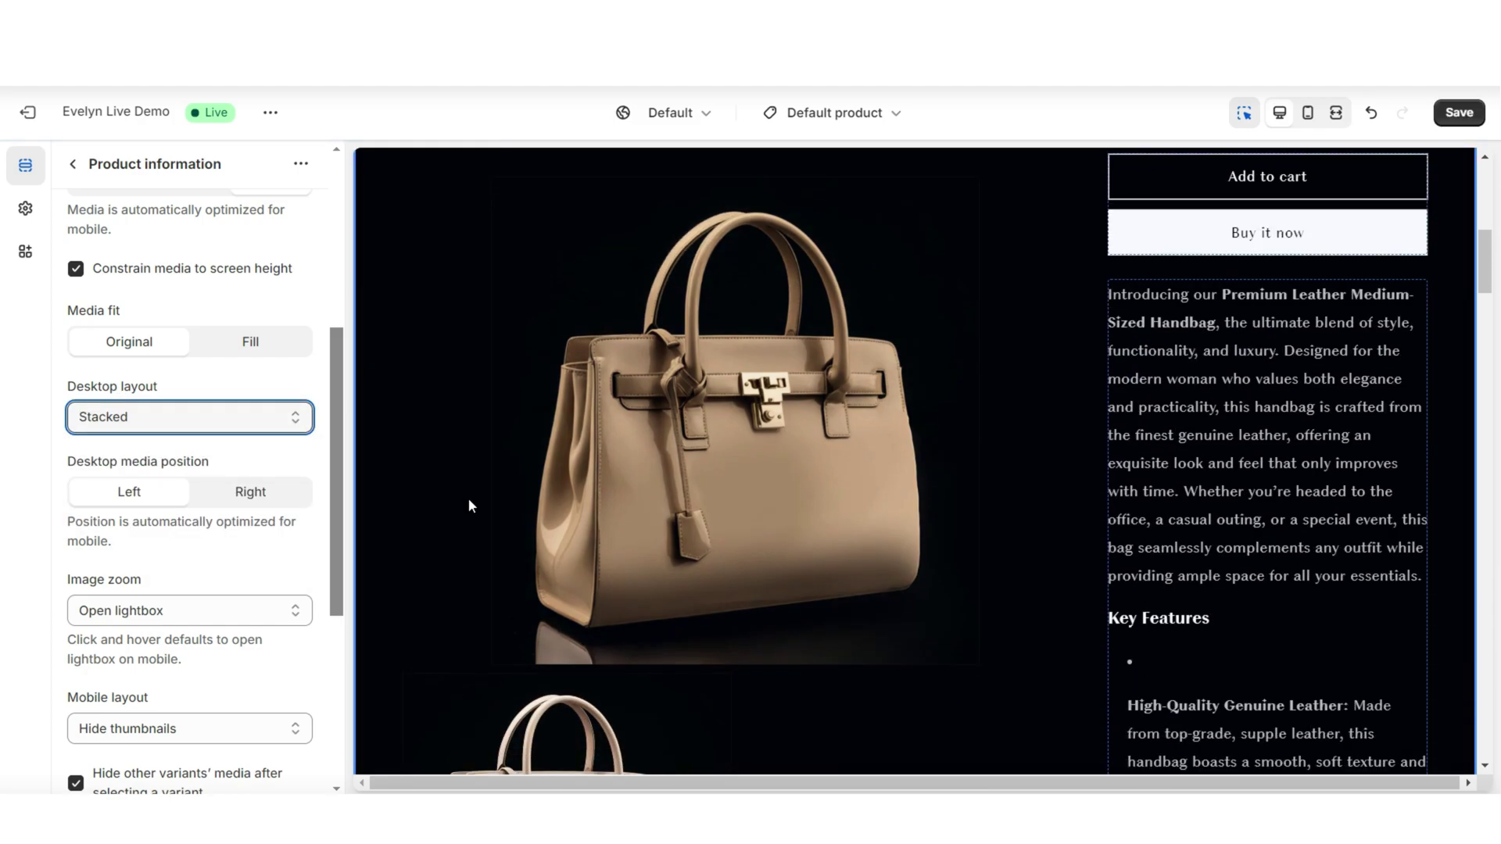
left_click(195, 422)
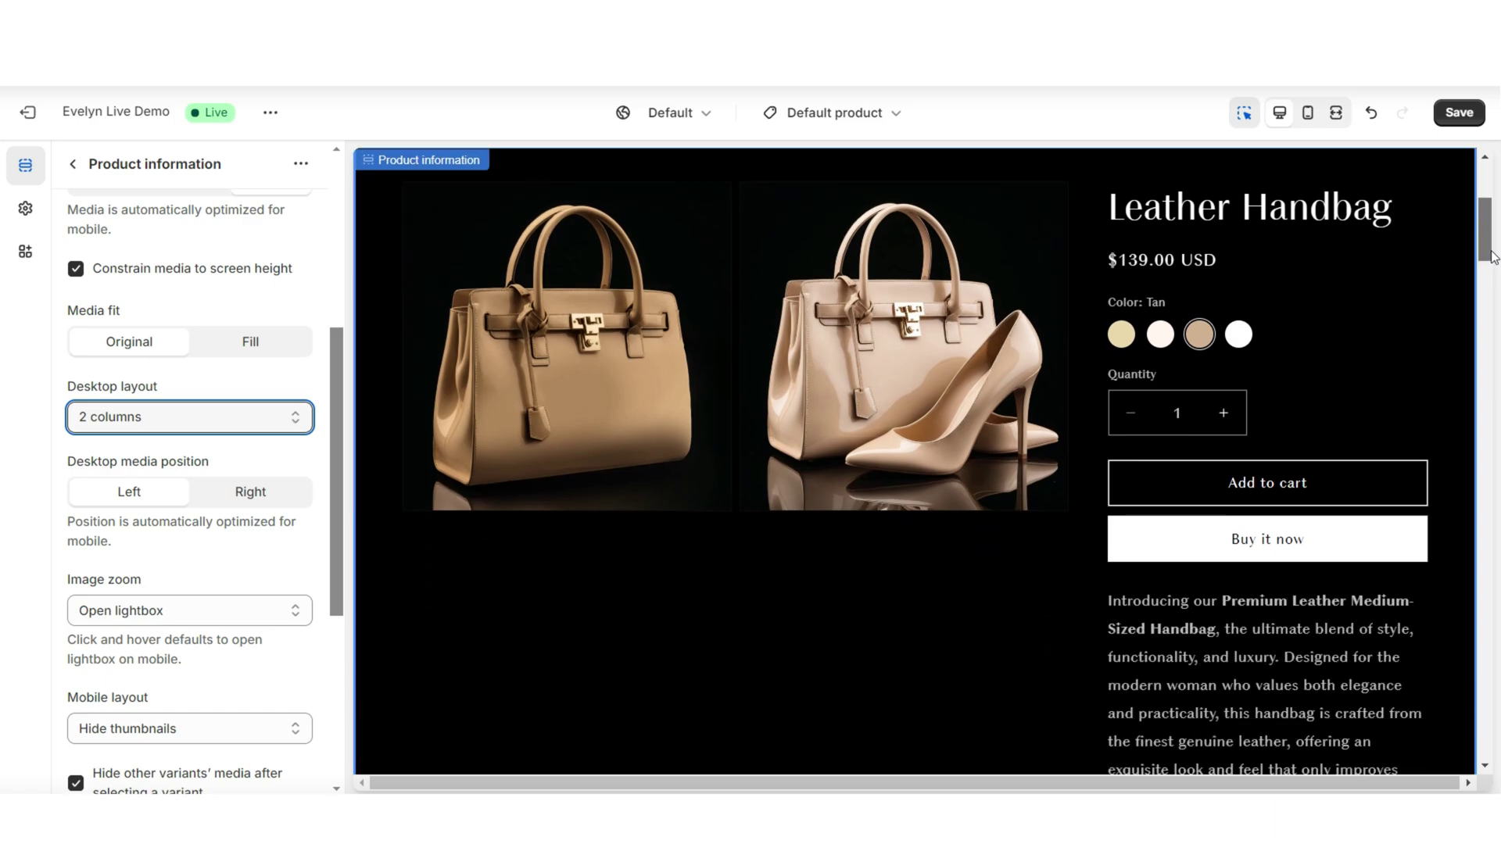
View the Leather Handbag product page in full screen down to the Related Products section
key("ctrl+shift+f")
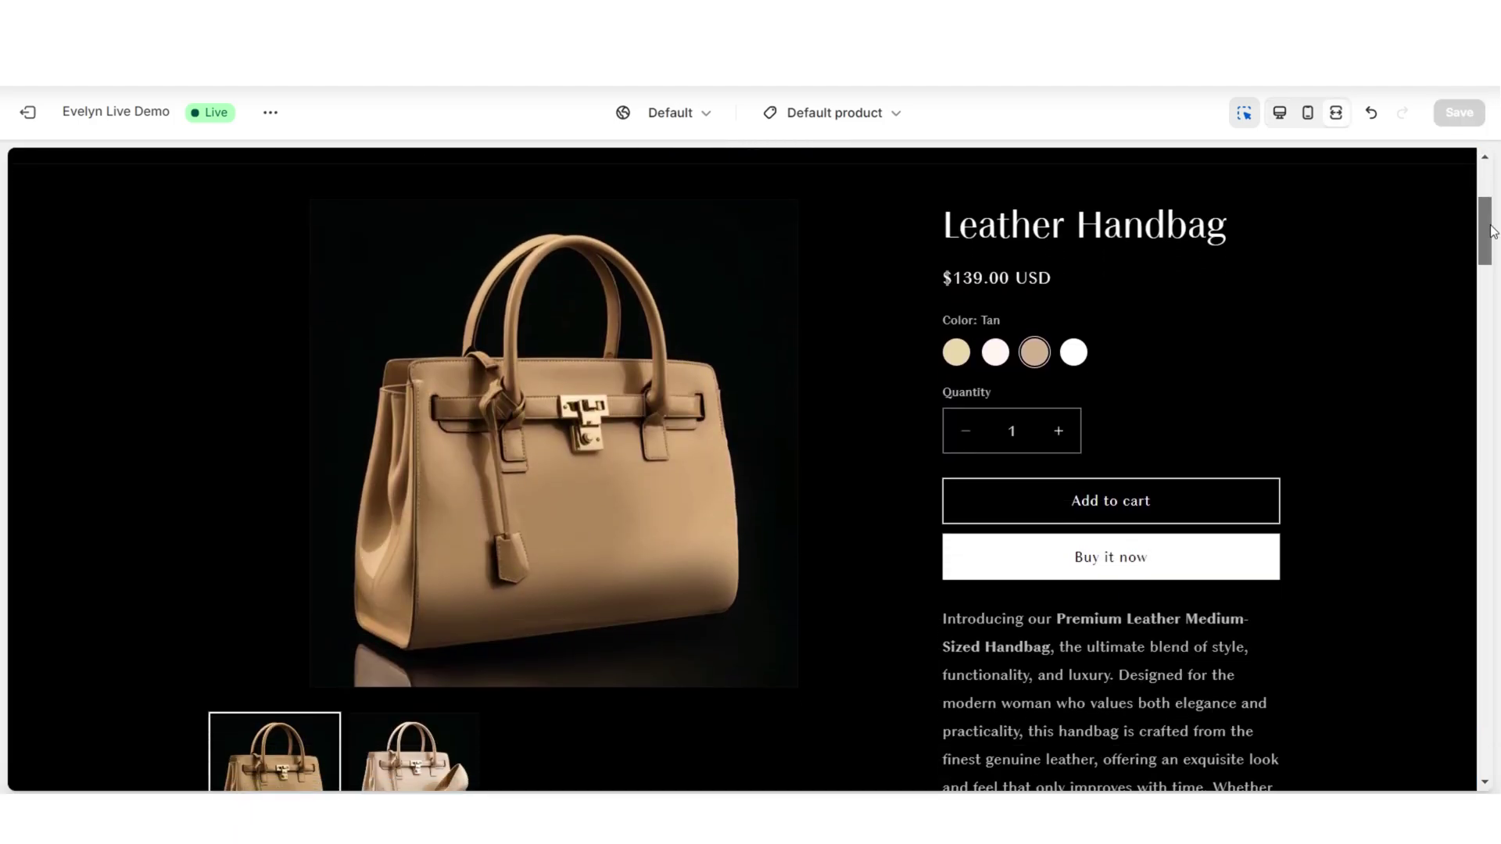
scroll(1491, 247, "down", 10)
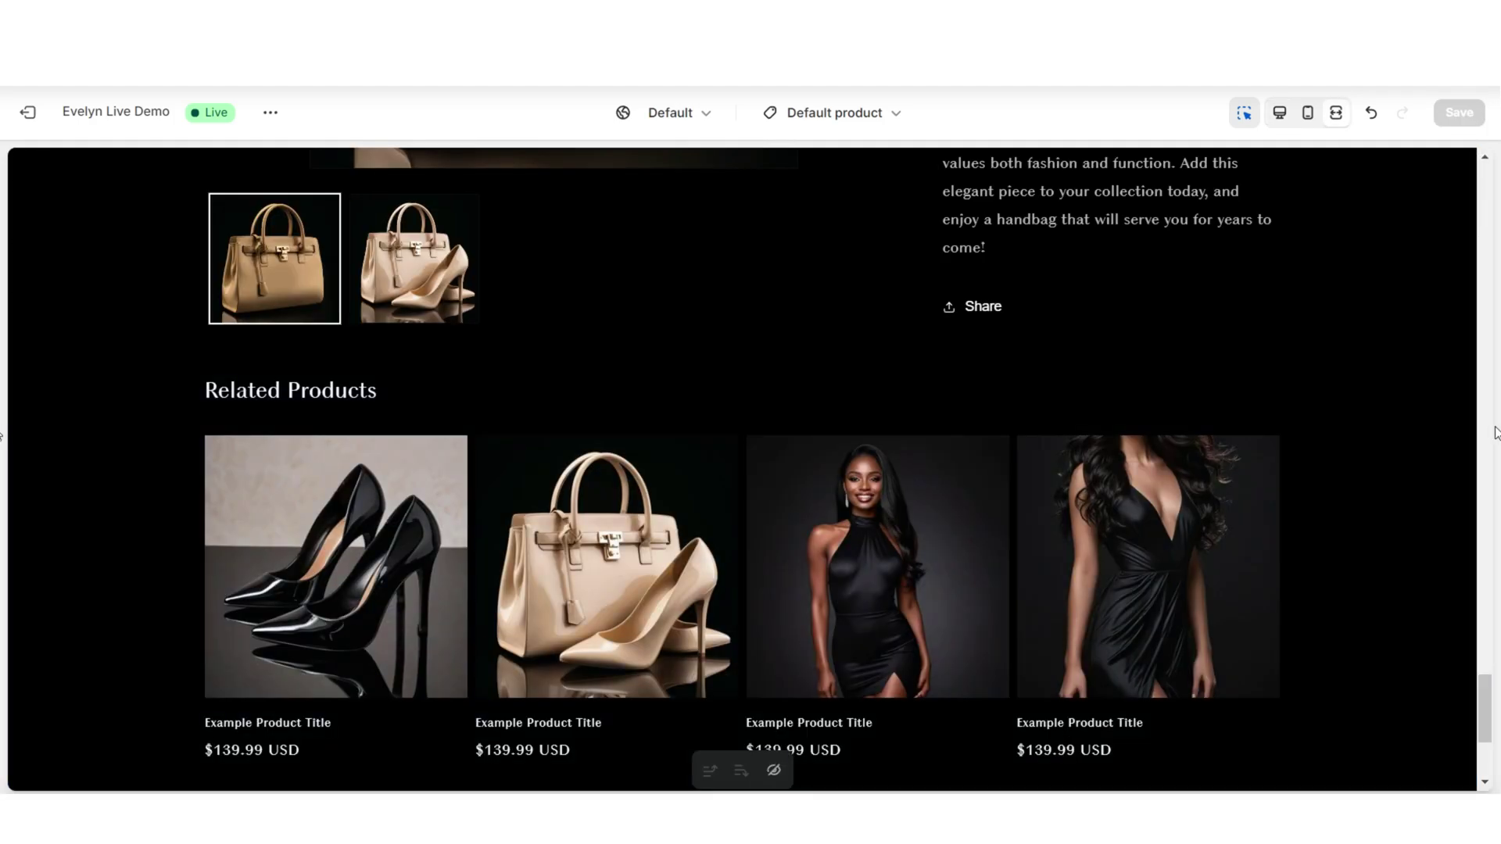
scroll(1486, 436, "up", 3)
scroll(1321, 360, "down", 5)
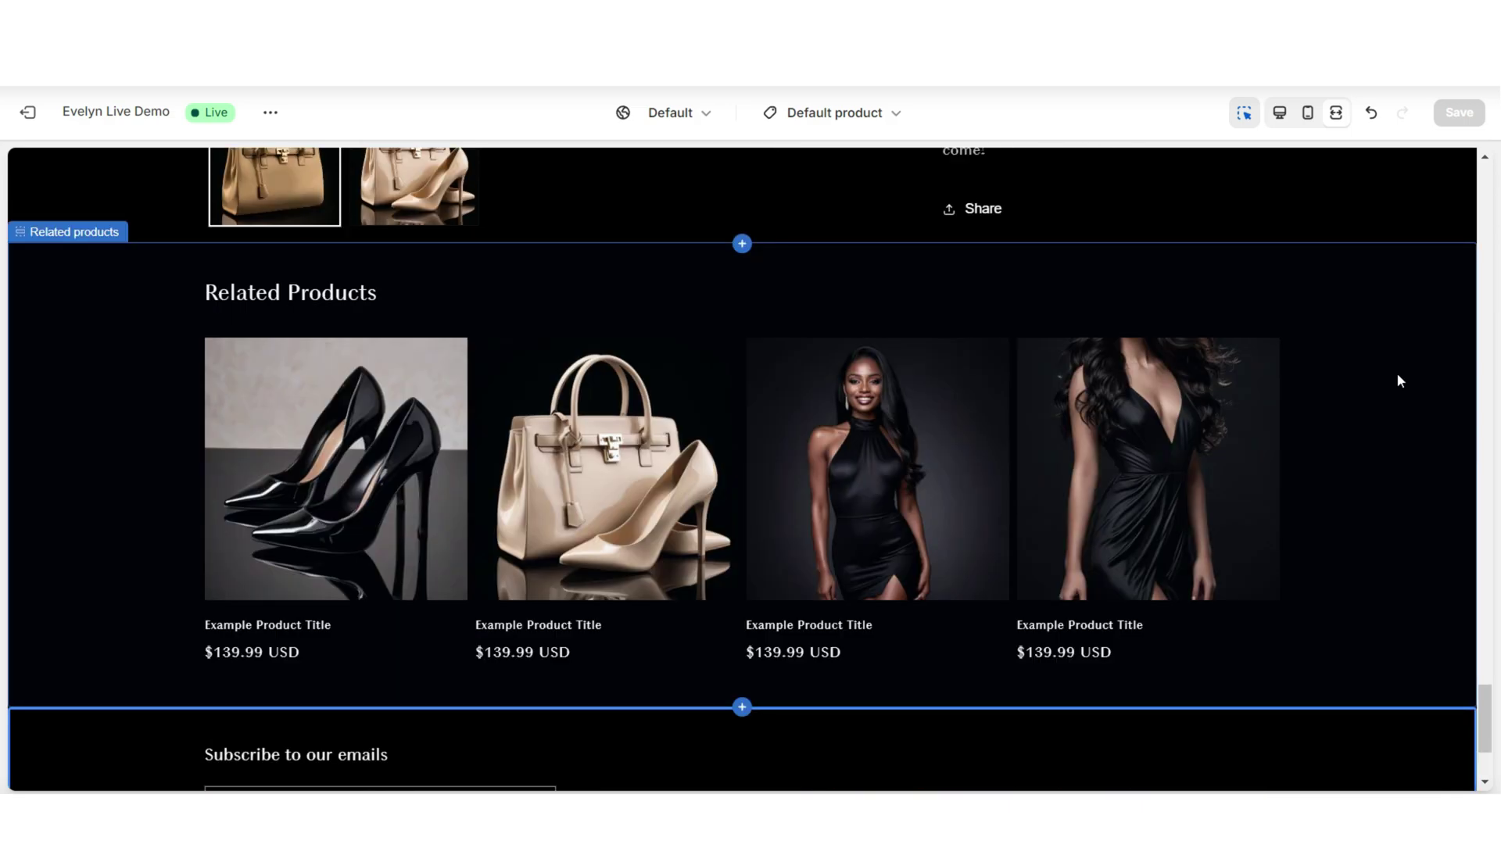
scroll(742, 469, "up", 2)
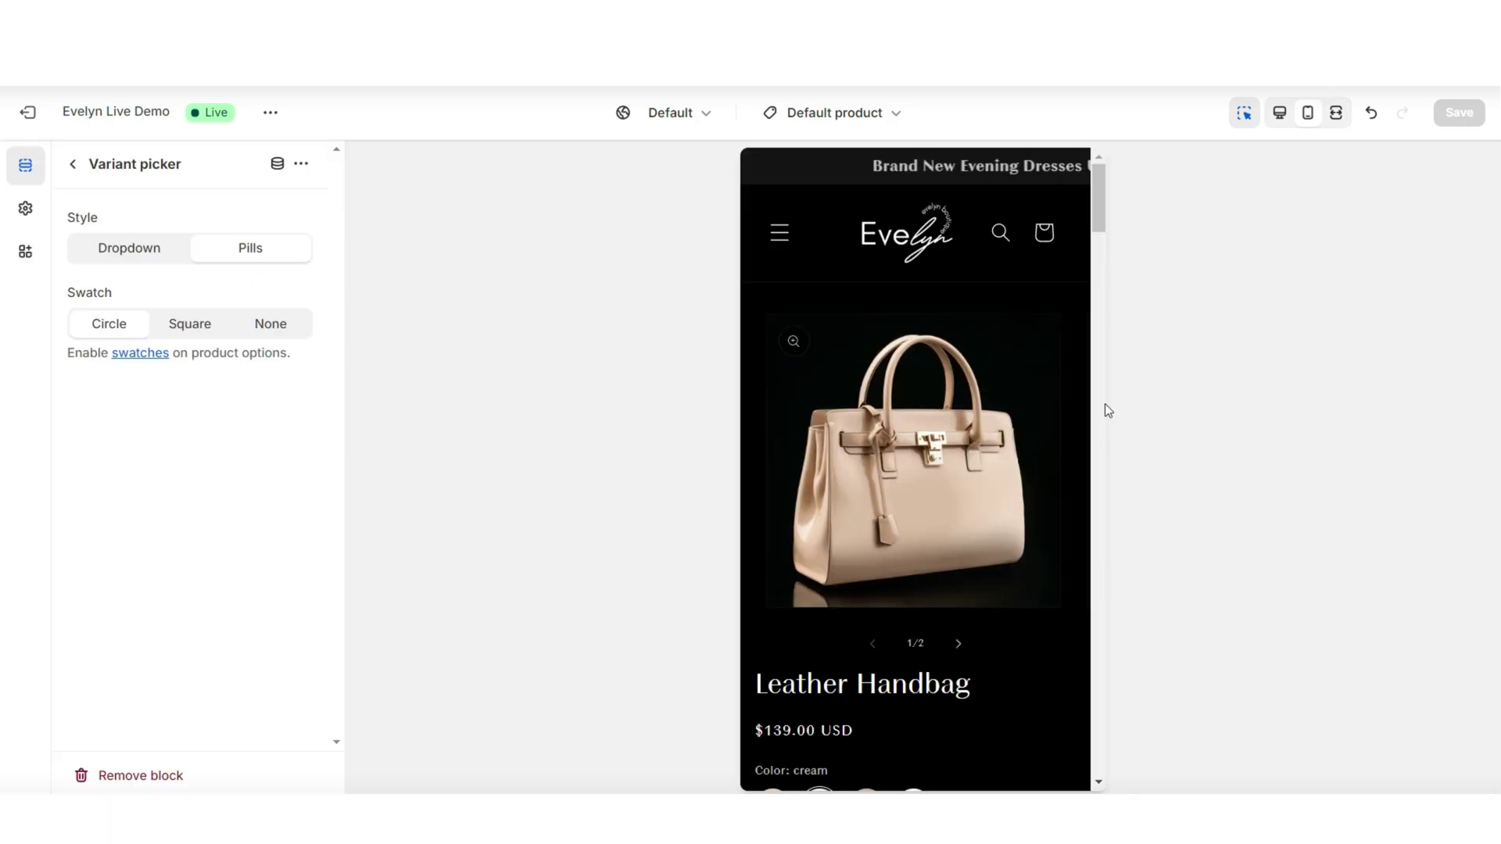
Look through the Leather Handbag page in mobile view and preview its Tan variant
scroll(1108, 410, "down", 5)
scroll(1108, 410, "up", 3)
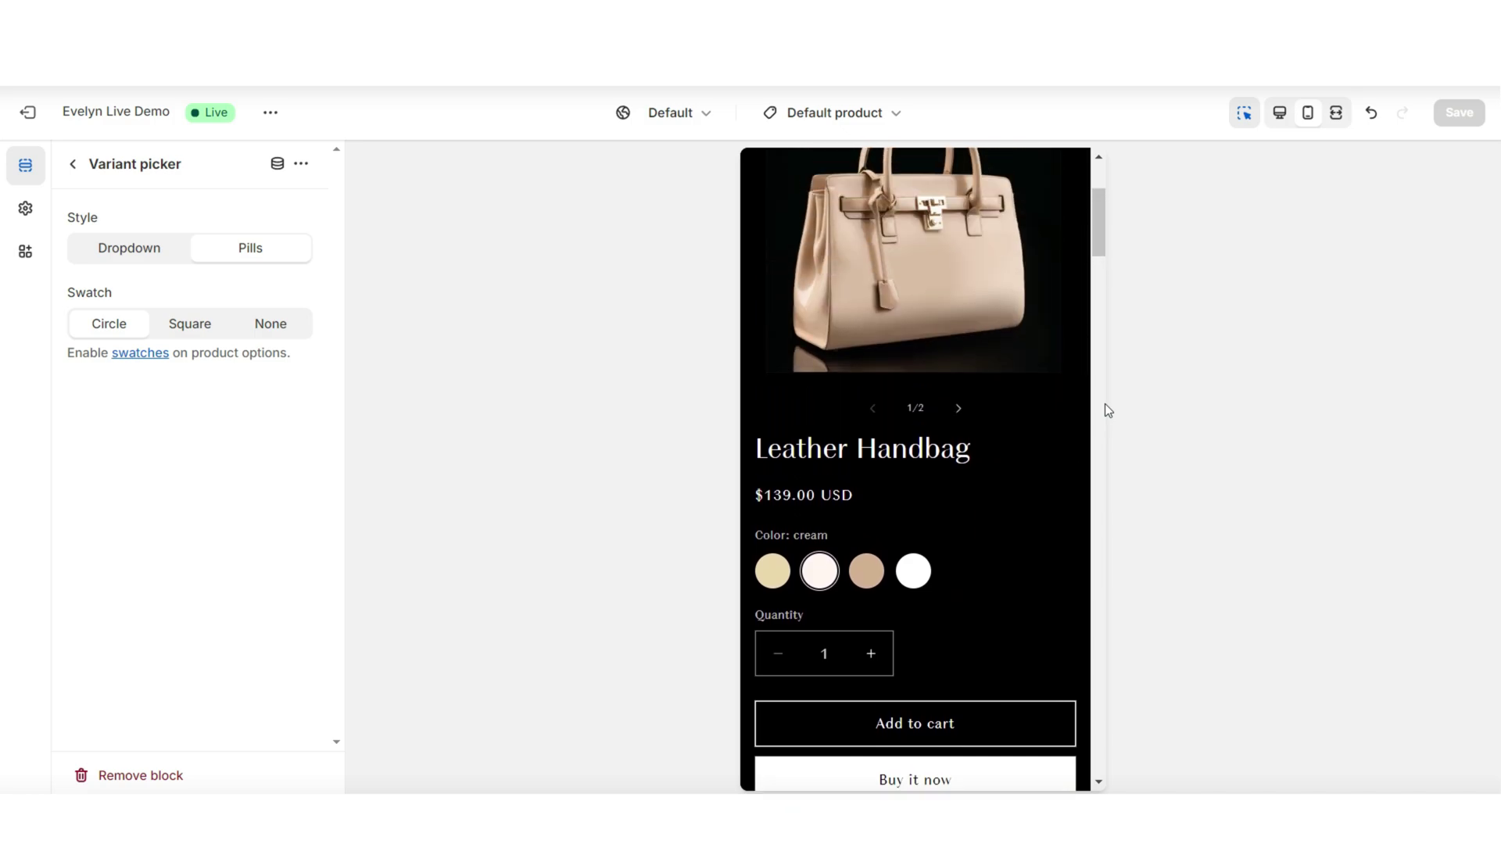
scroll(1104, 405, "up", 1)
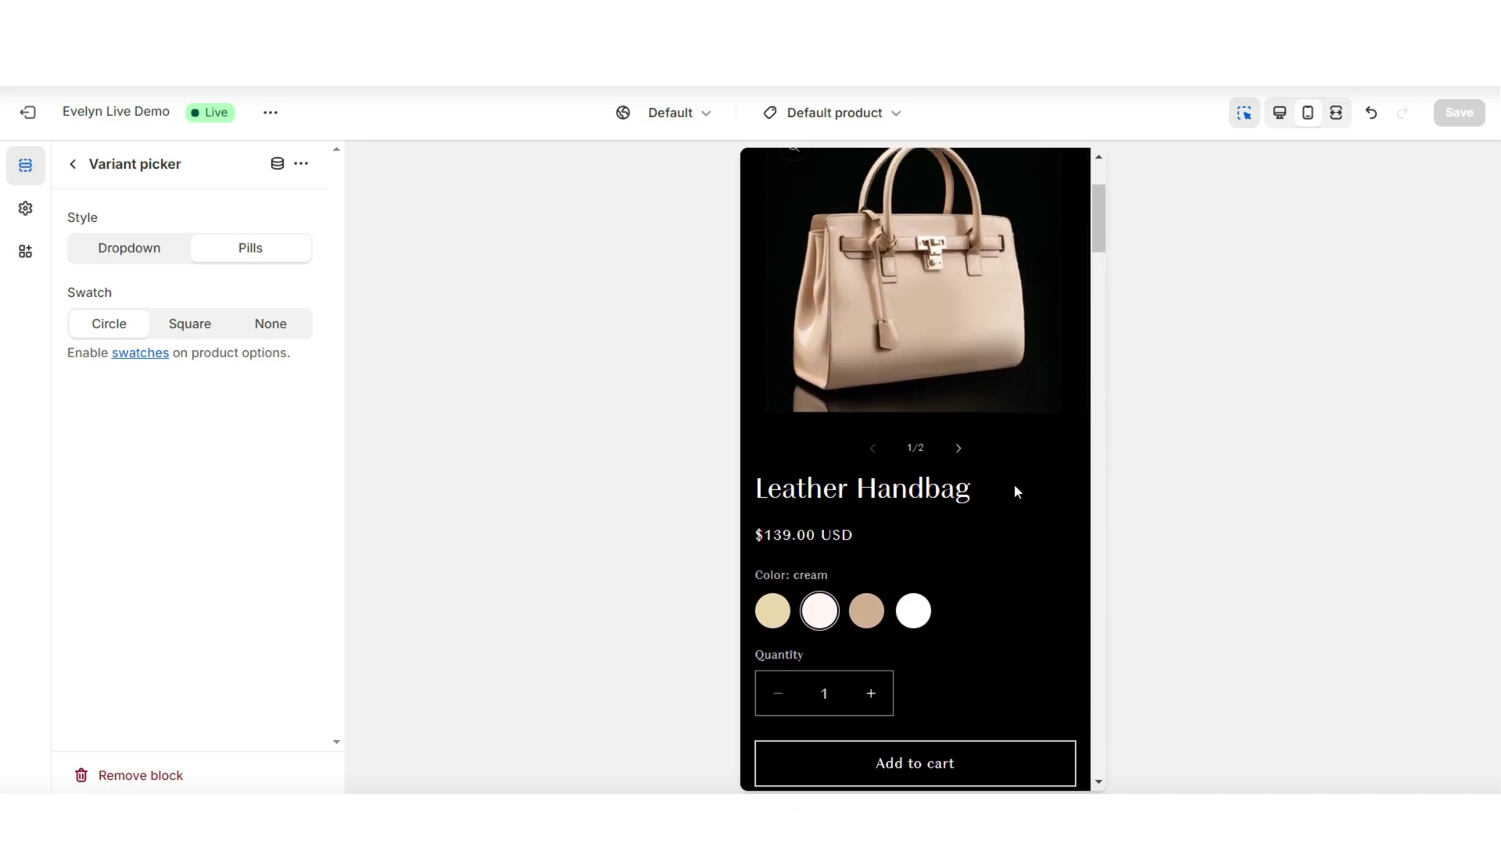
left_click(882, 615)
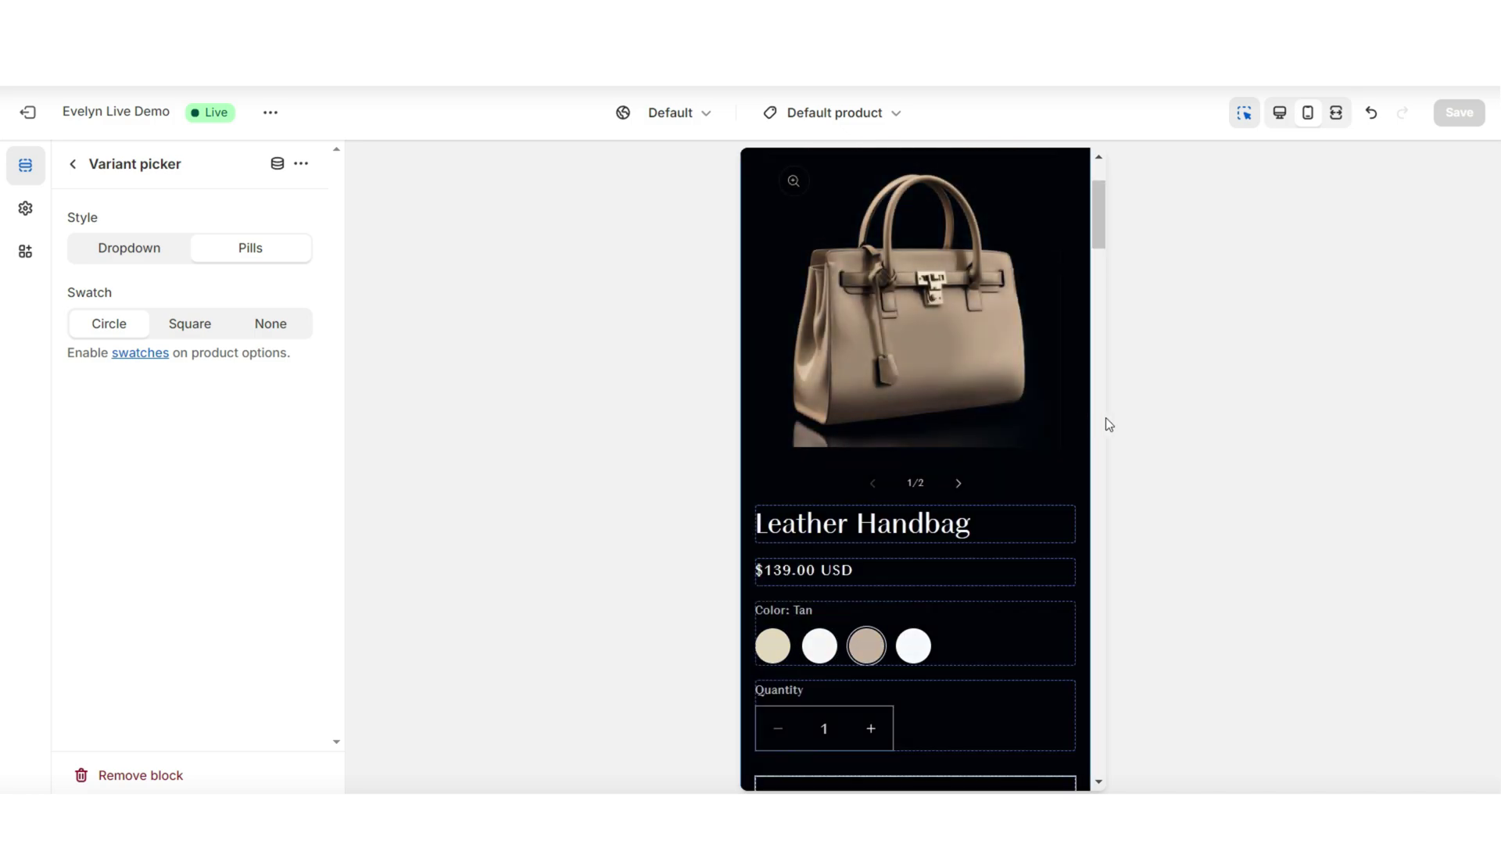
scroll(1105, 418, "down", 5)
scroll(1097, 508, "down", 10)
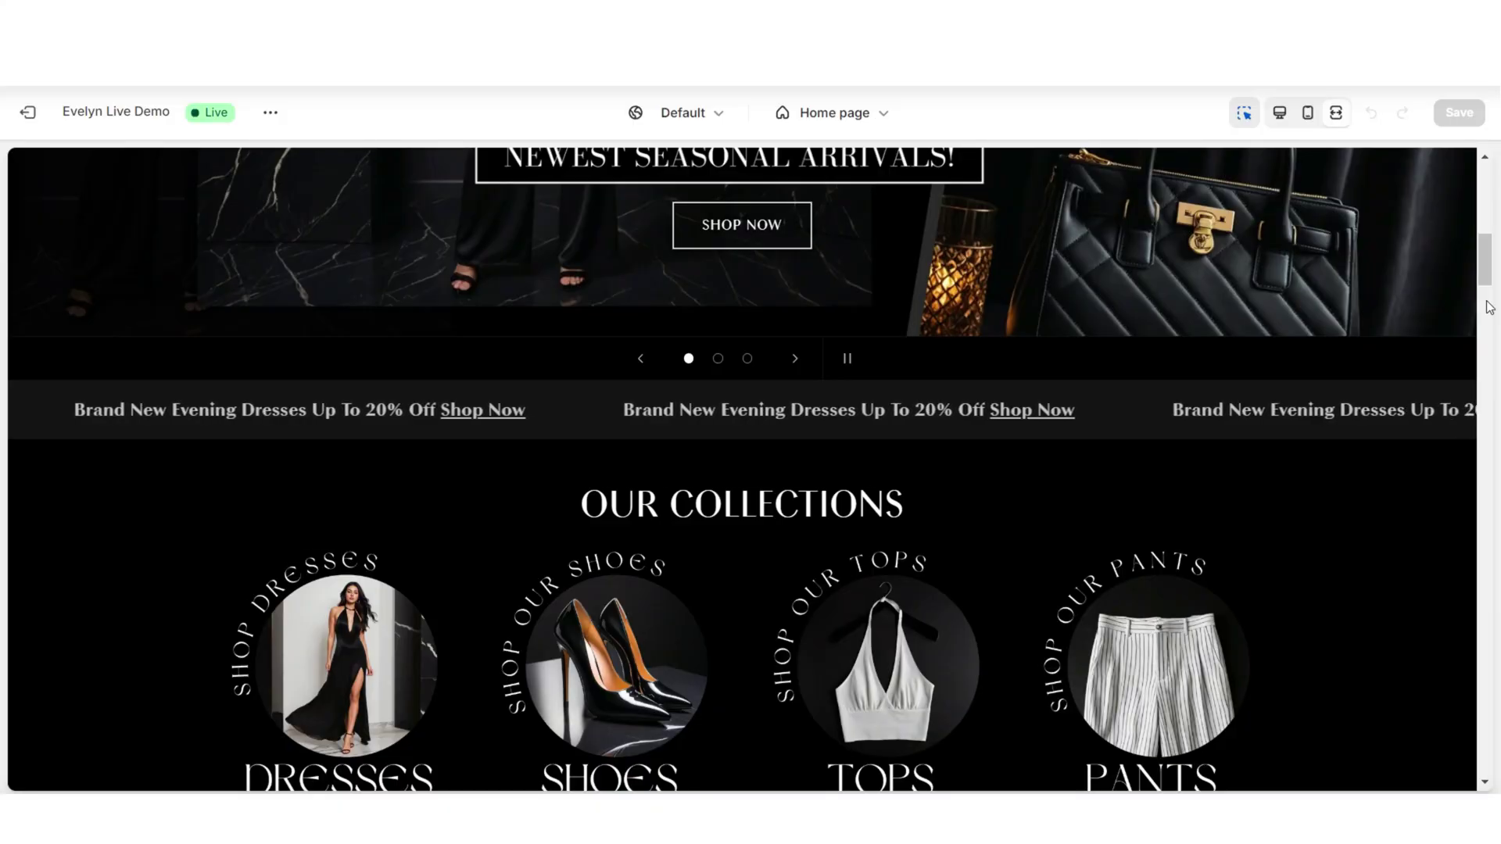
Open the cart page from the home page header, look it over and return to the store
scroll(1489, 307, "up", 7)
scroll(1489, 308, "up", 4)
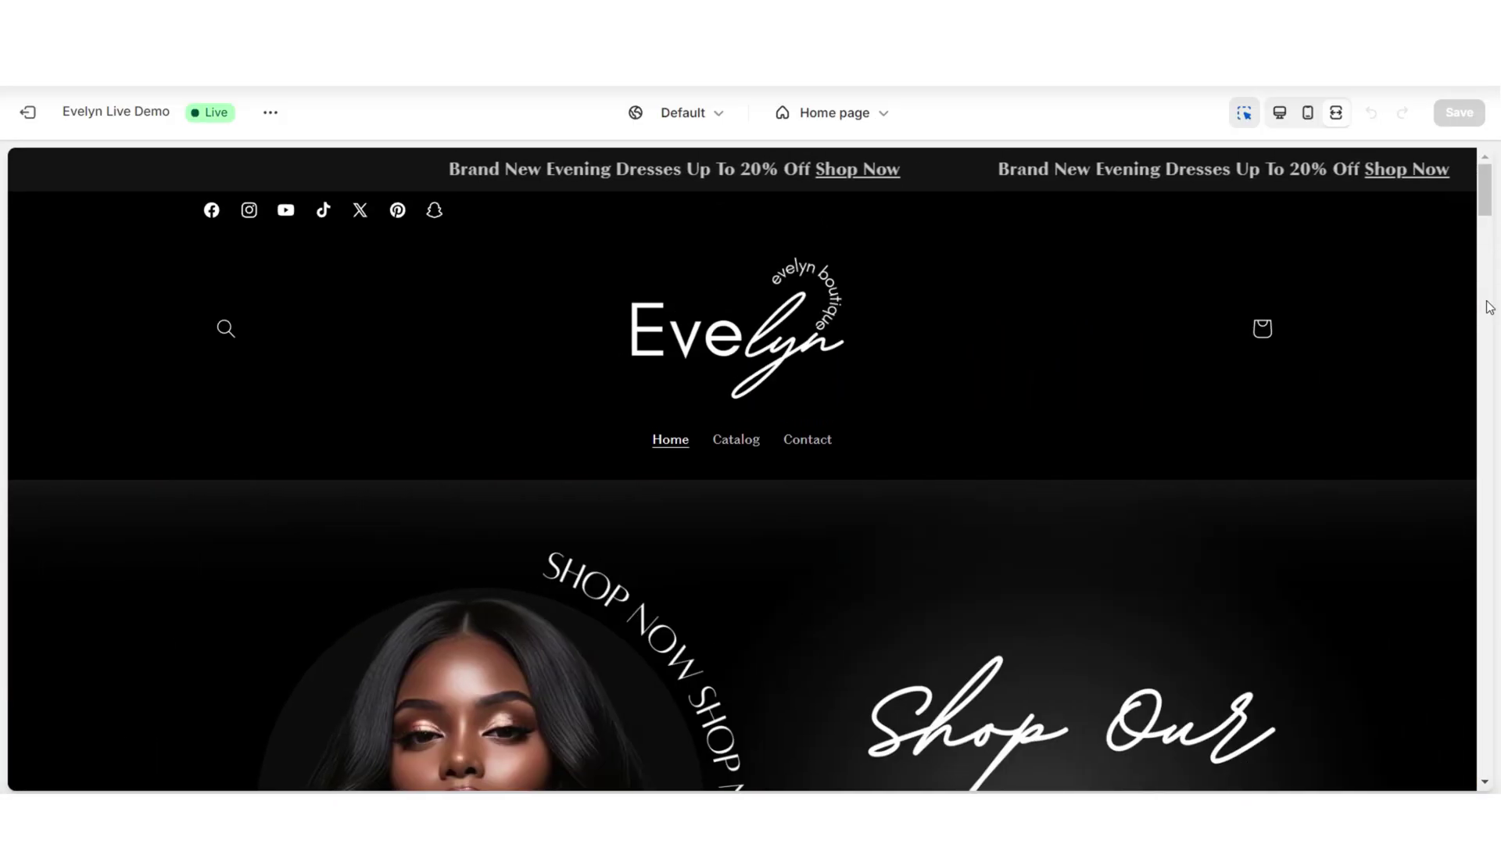
left_click(1262, 329)
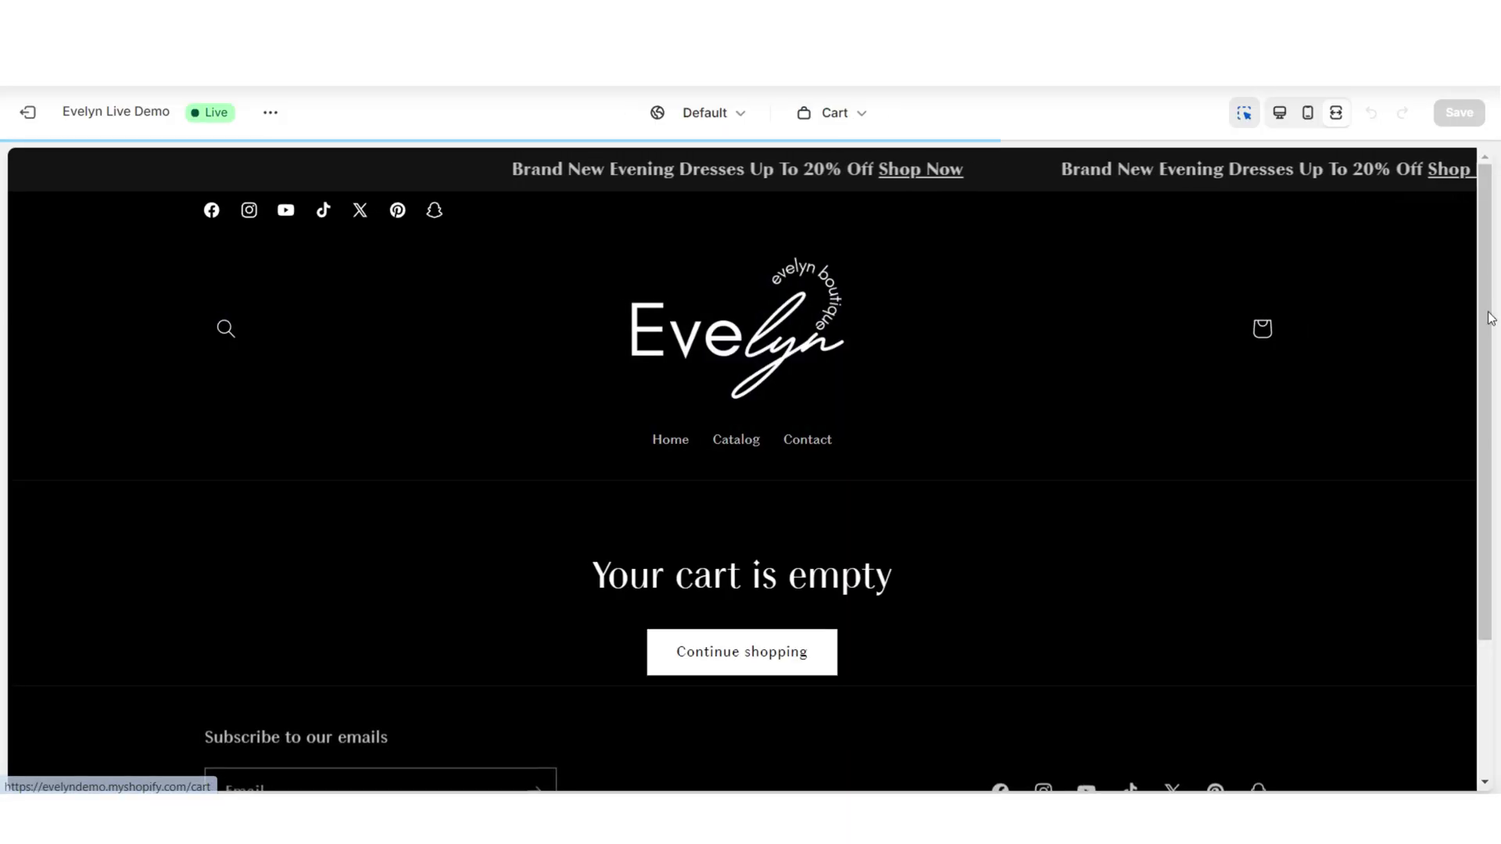
left_click_drag(1485, 316, 1491, 427)
key("alt+Left")
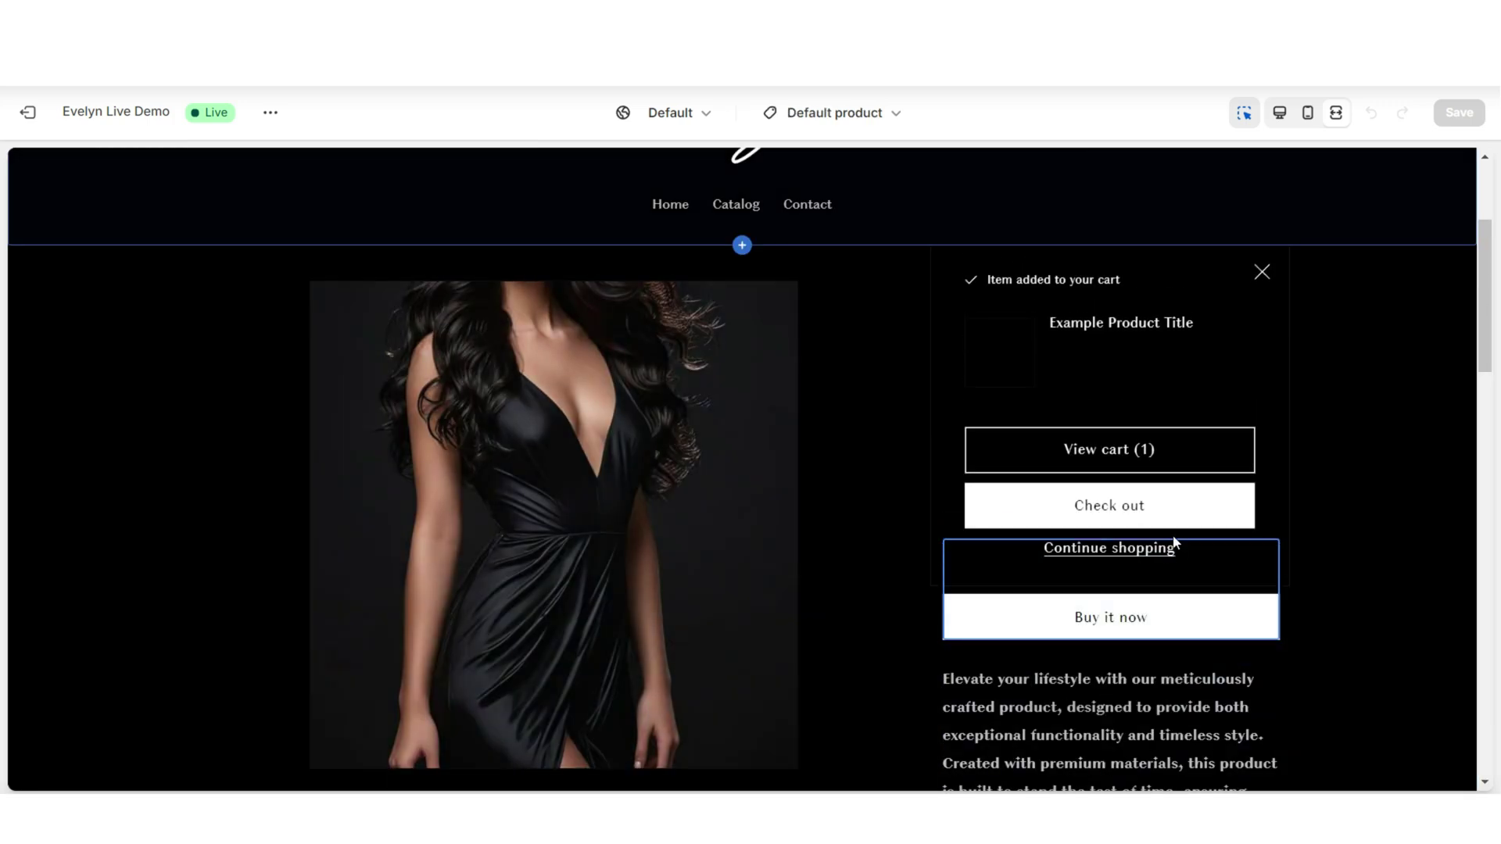
Review the cart page with the example product in the cart
scroll(1493, 410, "down", 2)
left_click_drag(1493, 411, 1490, 532)
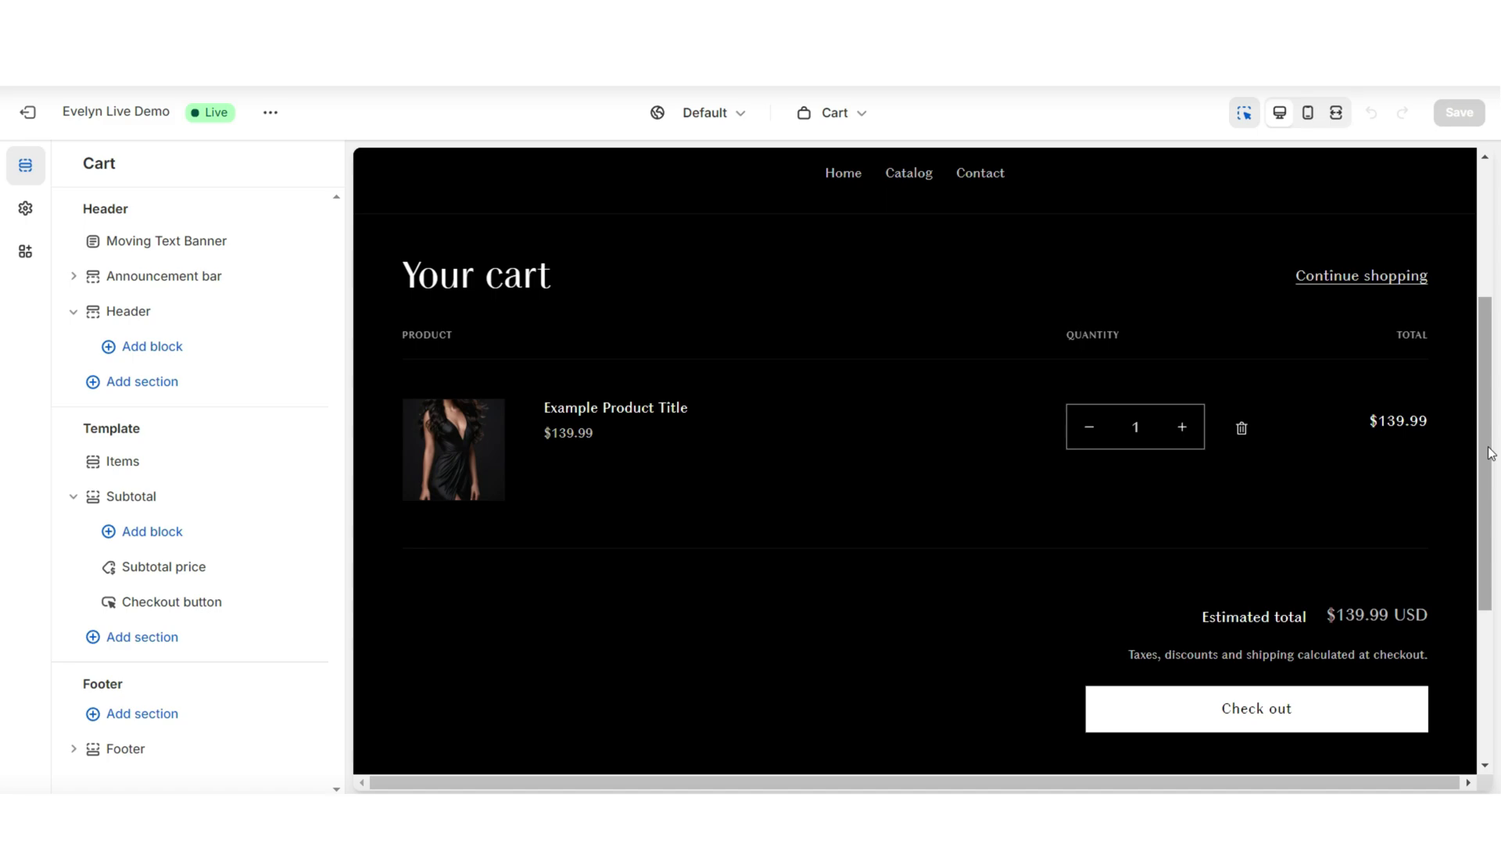
scroll(915, 316, "up", 2)
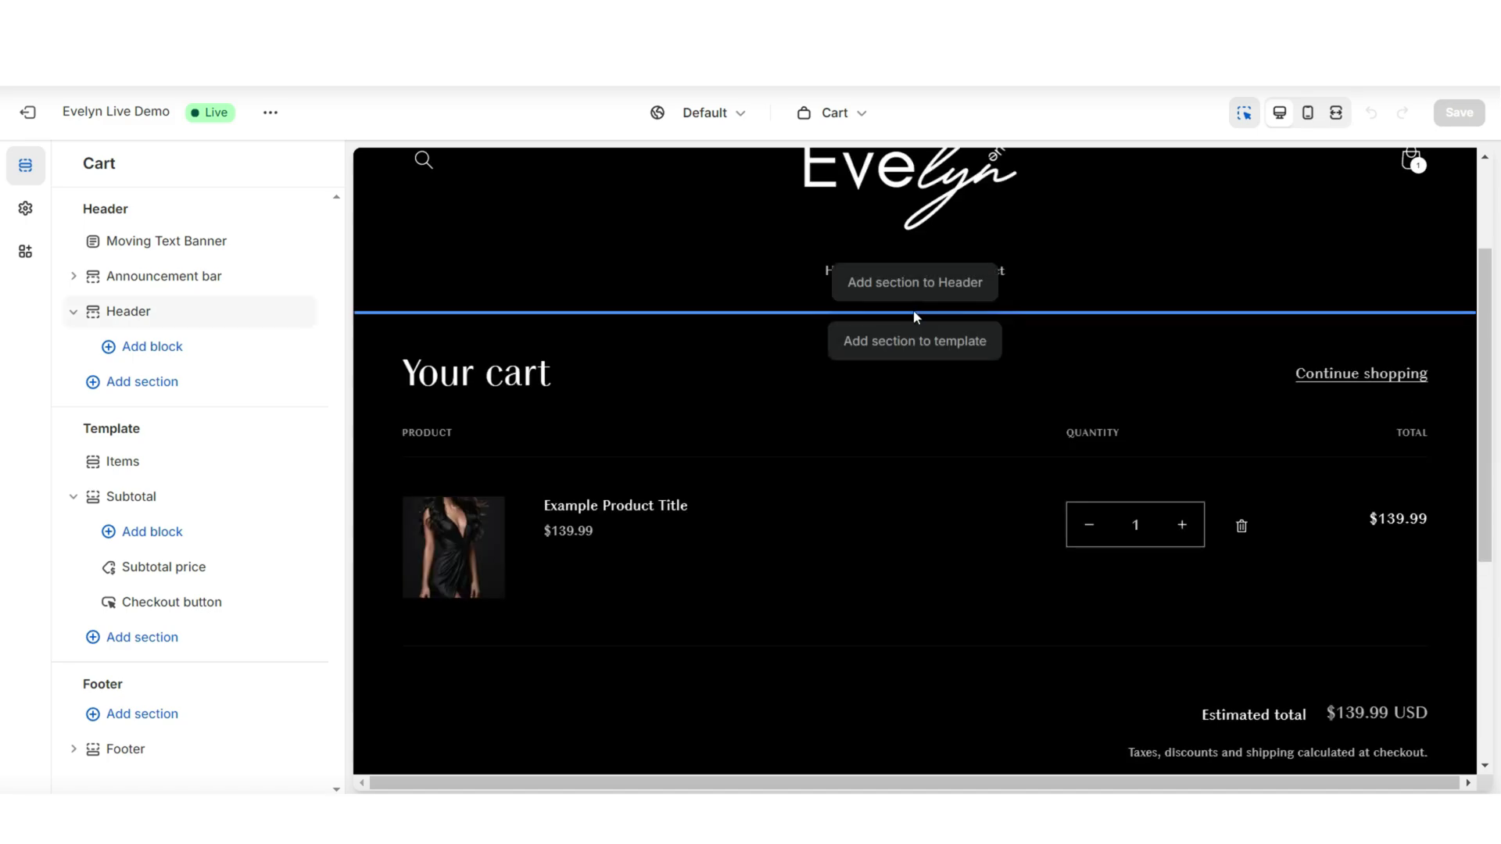
Add an Image banner section to the cart template above the cart items and check its placement
left_click(936, 353)
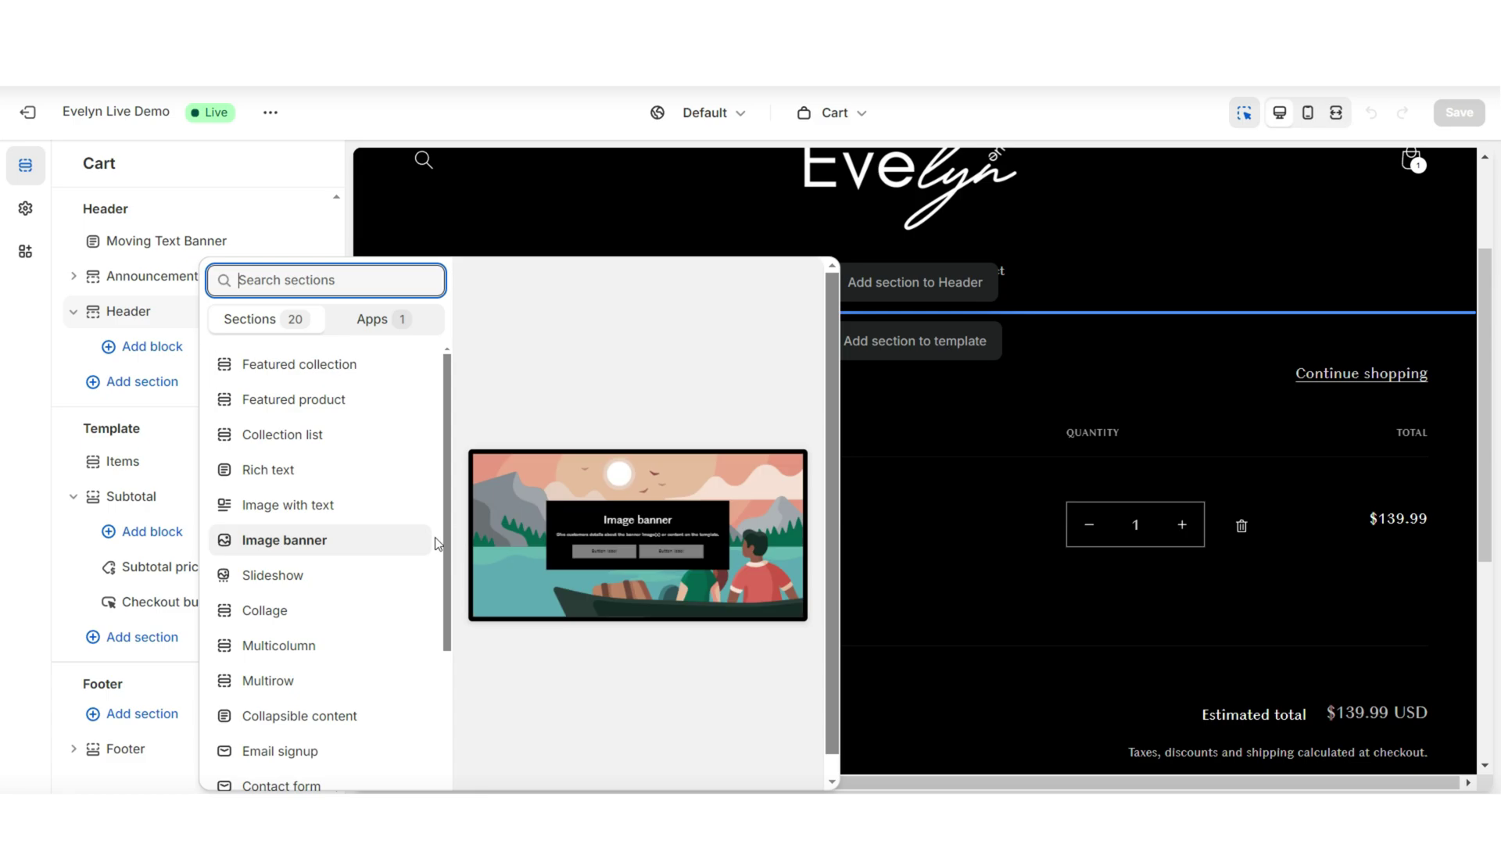
left_click(361, 550)
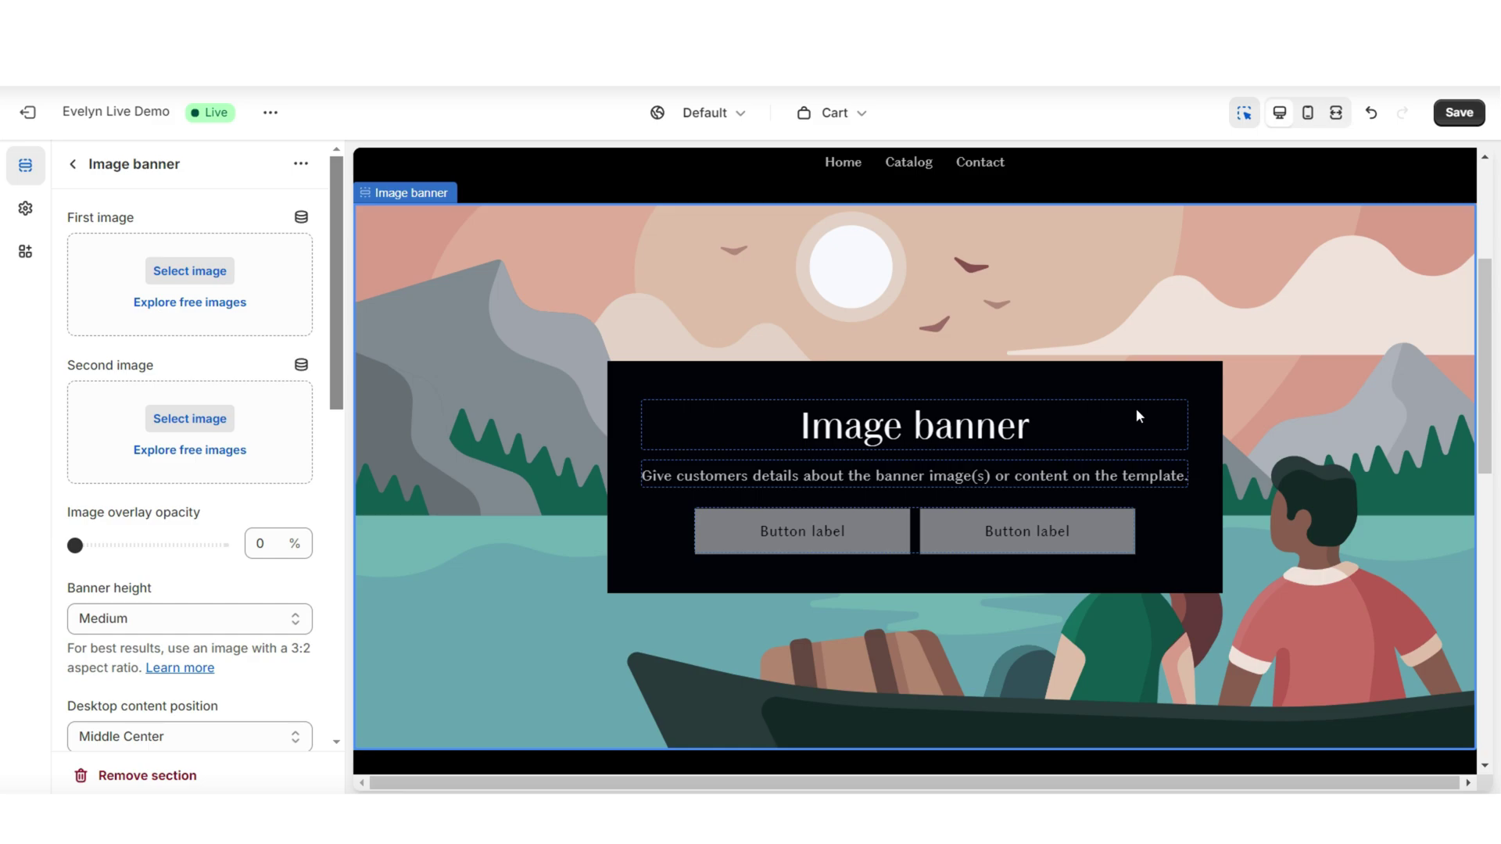
scroll(1462, 419, "down", 5)
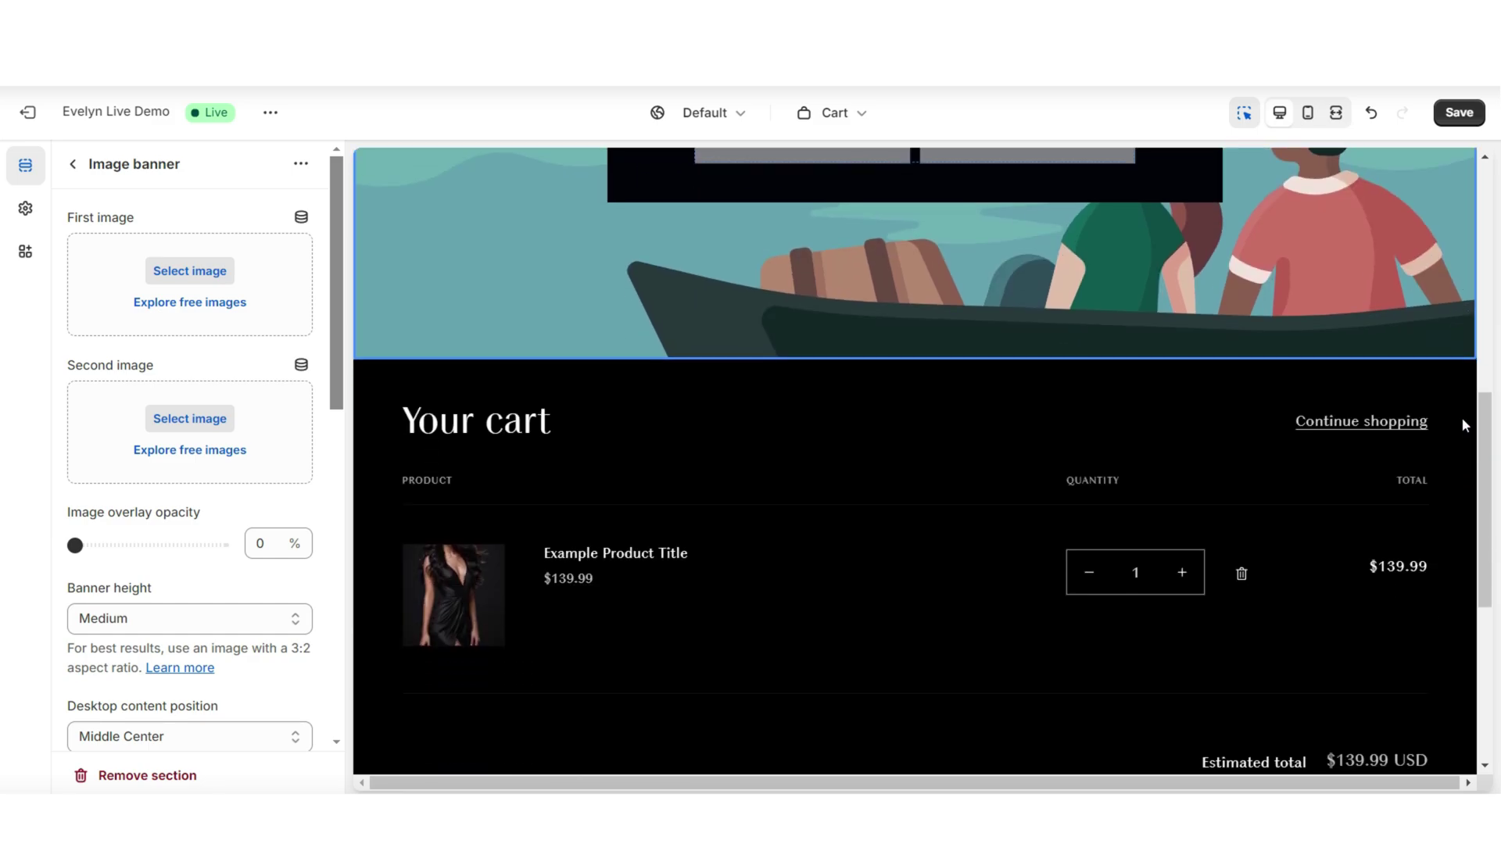
scroll(1462, 419, "up", 4)
scroll(917, 532, "up", 1)
Remove the buttons block and the description text block from the cart's image banner
left_click(916, 532)
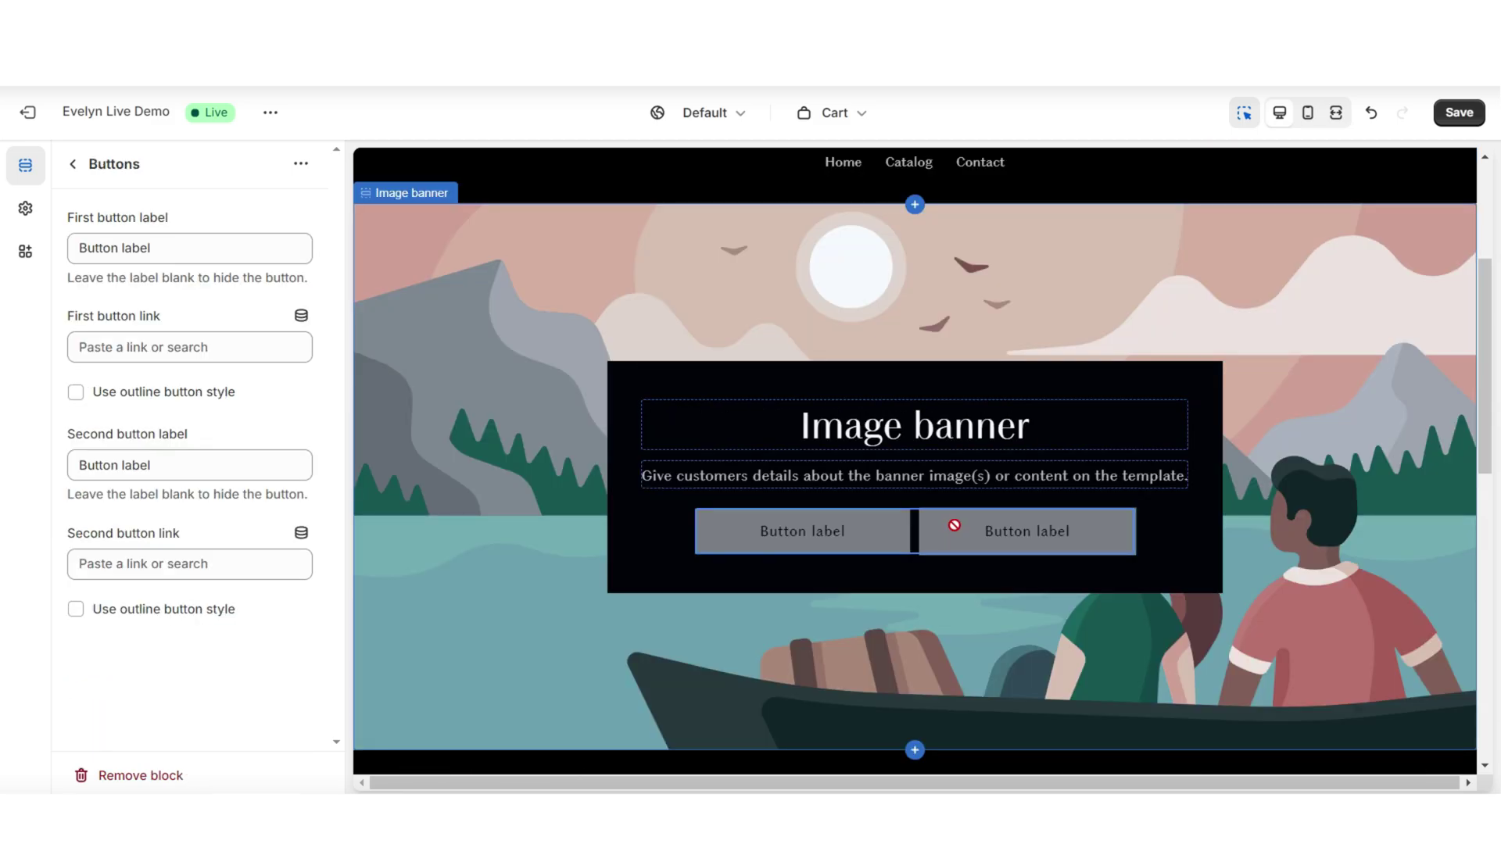
left_click(81, 788)
left_click(837, 514)
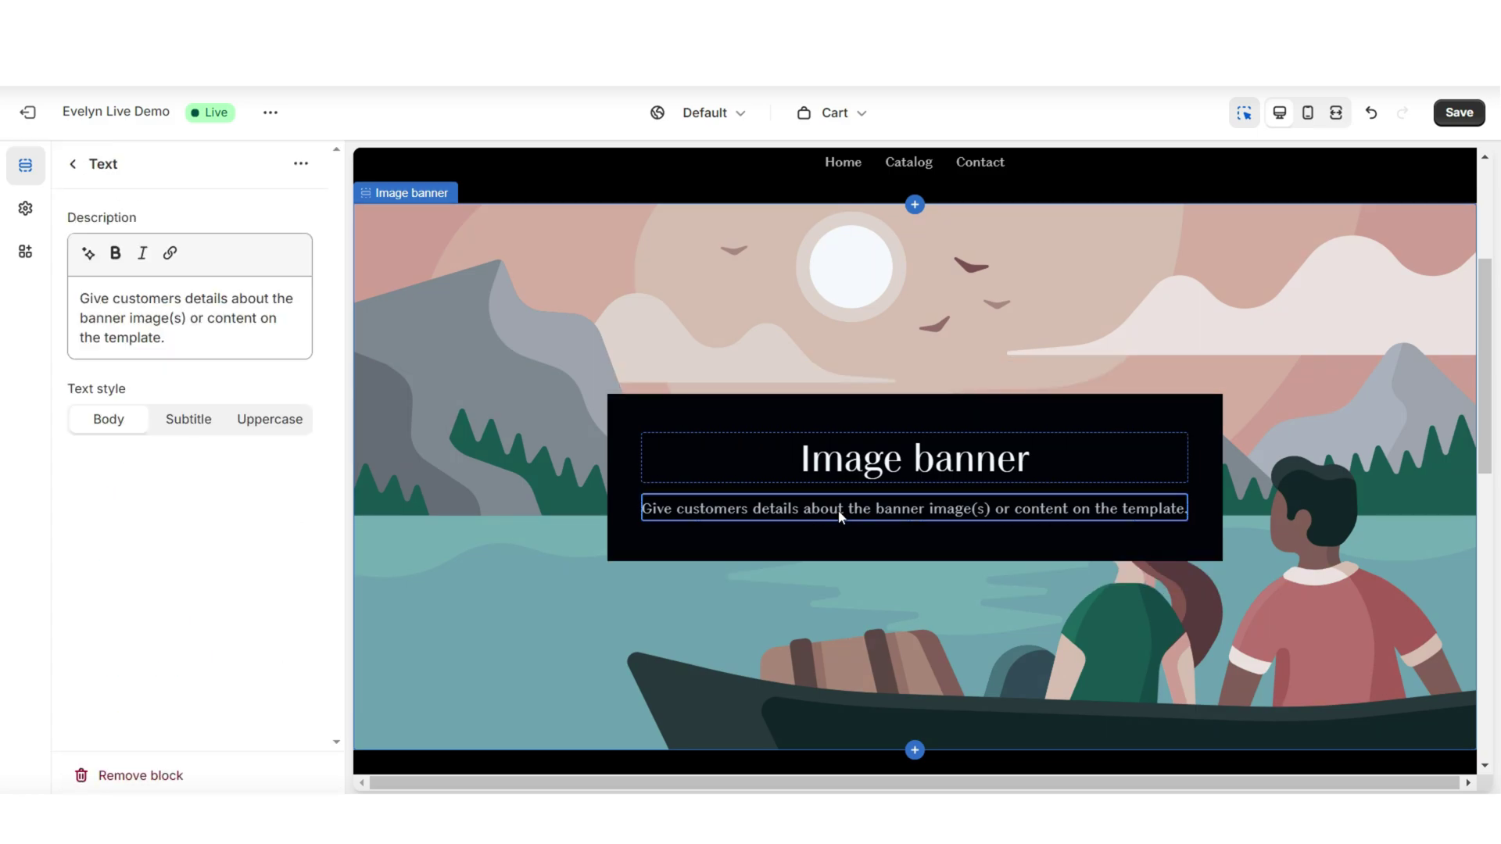
left_click(151, 777)
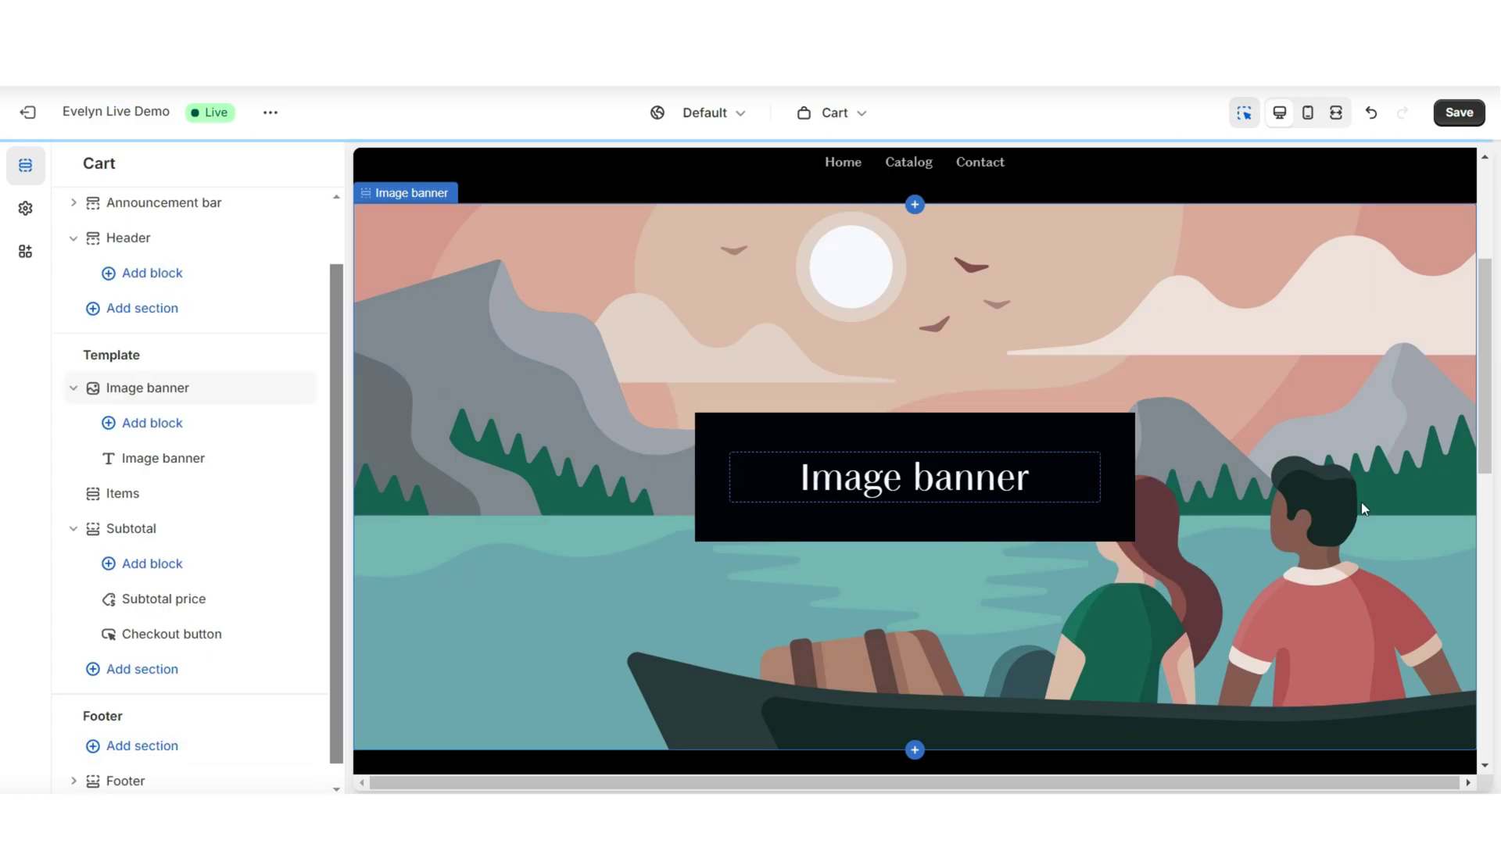
Set the banner heading to "Your selections are as fabulous as you are! One last step to complete your stylish haul!" in small size and italics
left_click(156, 456)
triple_click(154, 305)
right_click(156, 307)
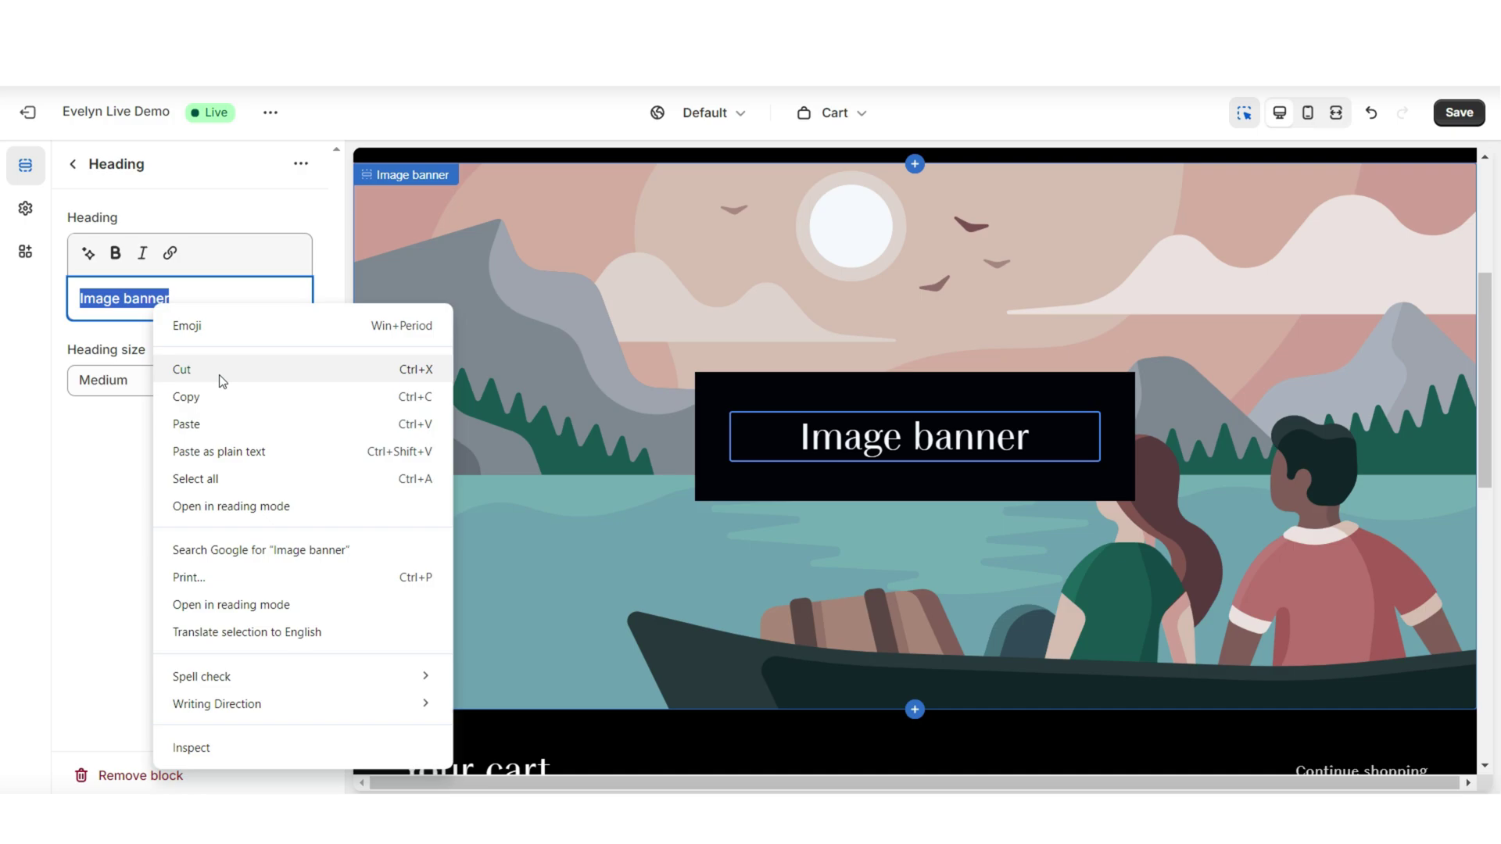
left_click(233, 419)
left_click(258, 408)
left_click(181, 450)
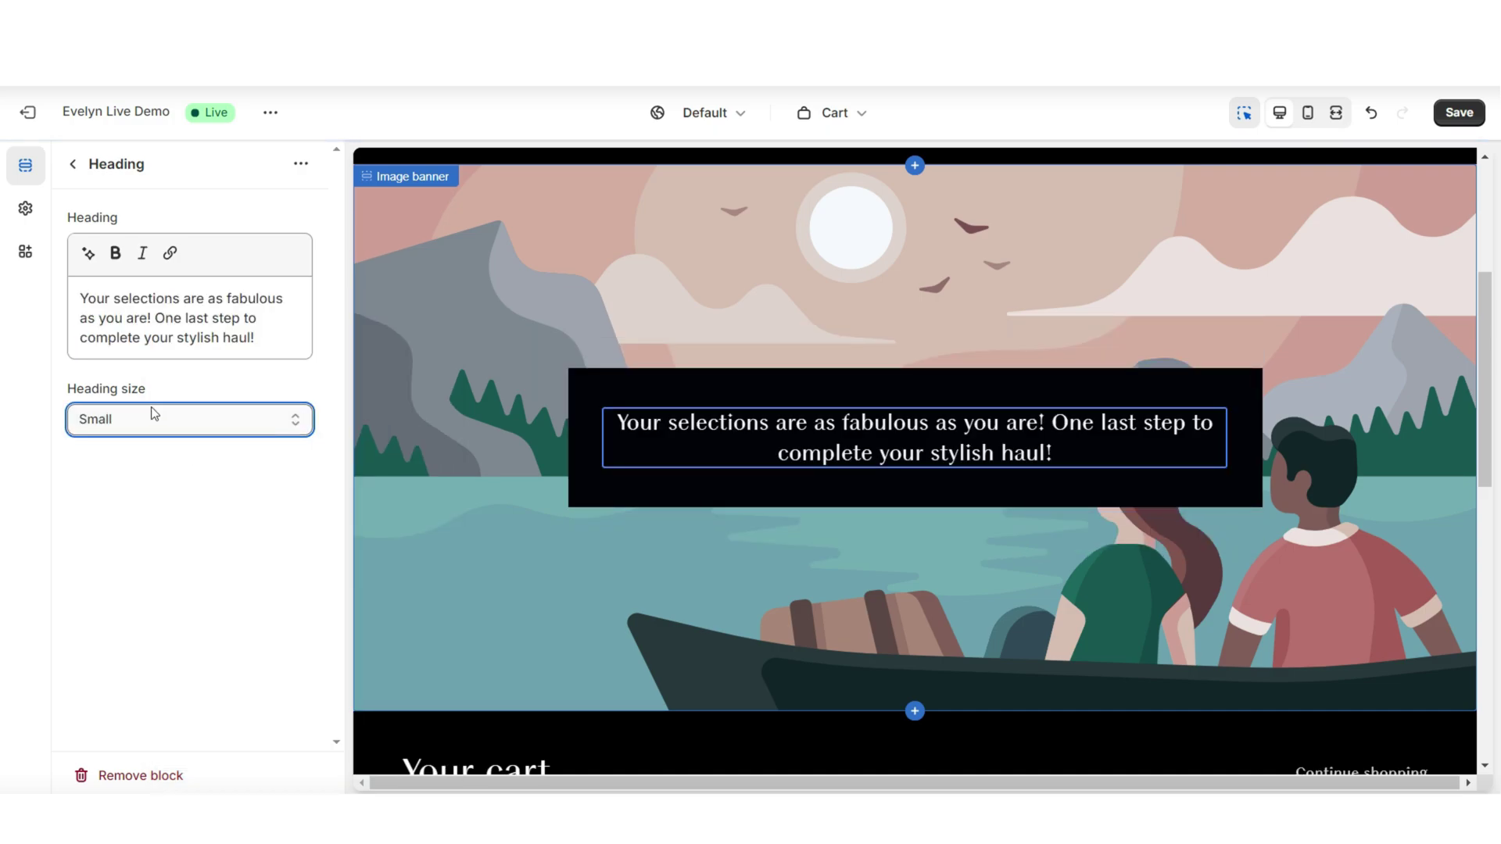
triple_click(113, 302)
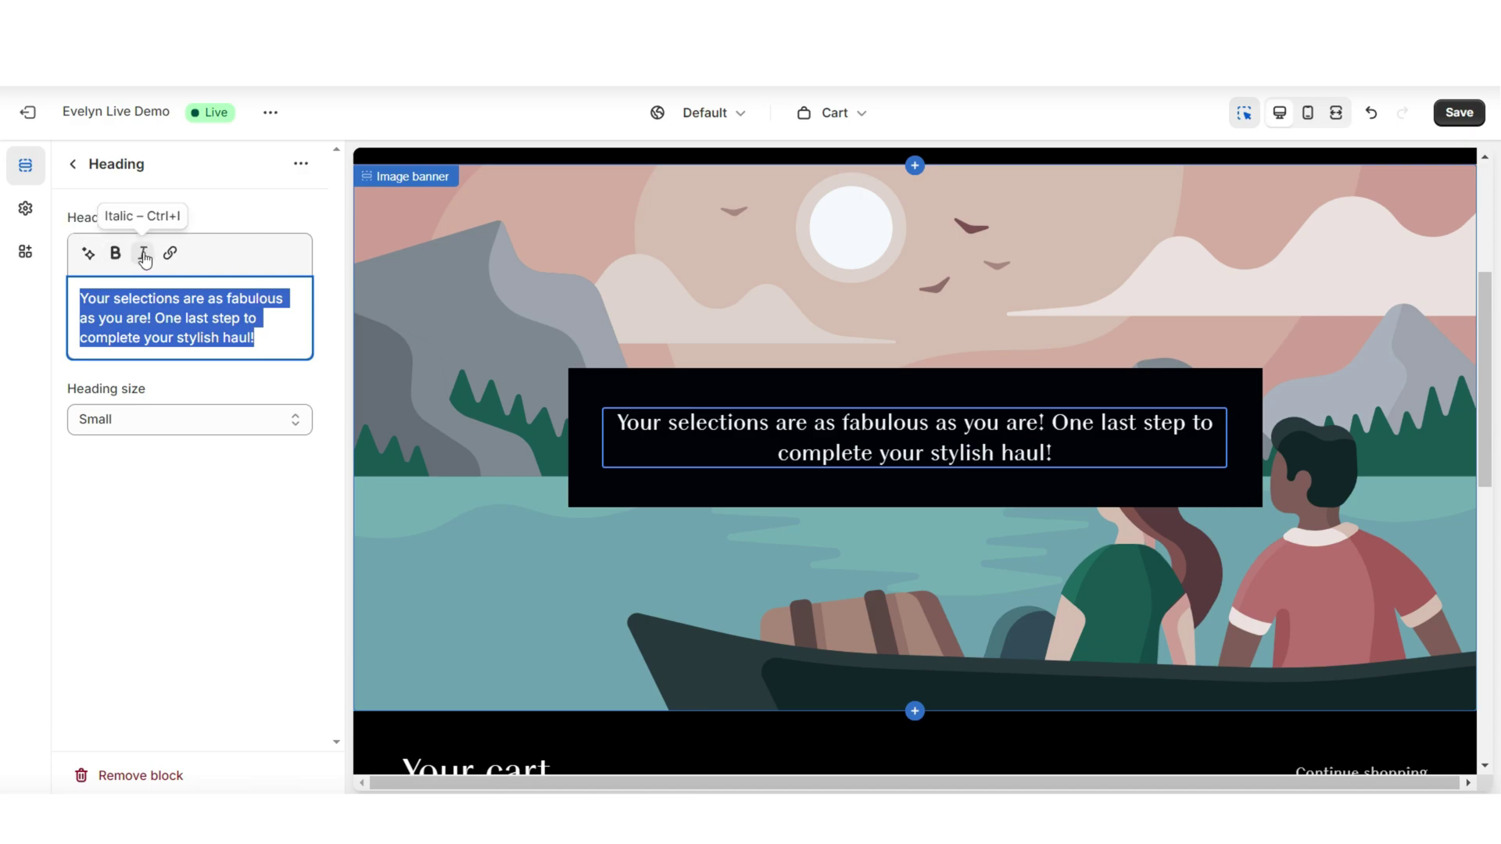
left_click(144, 255)
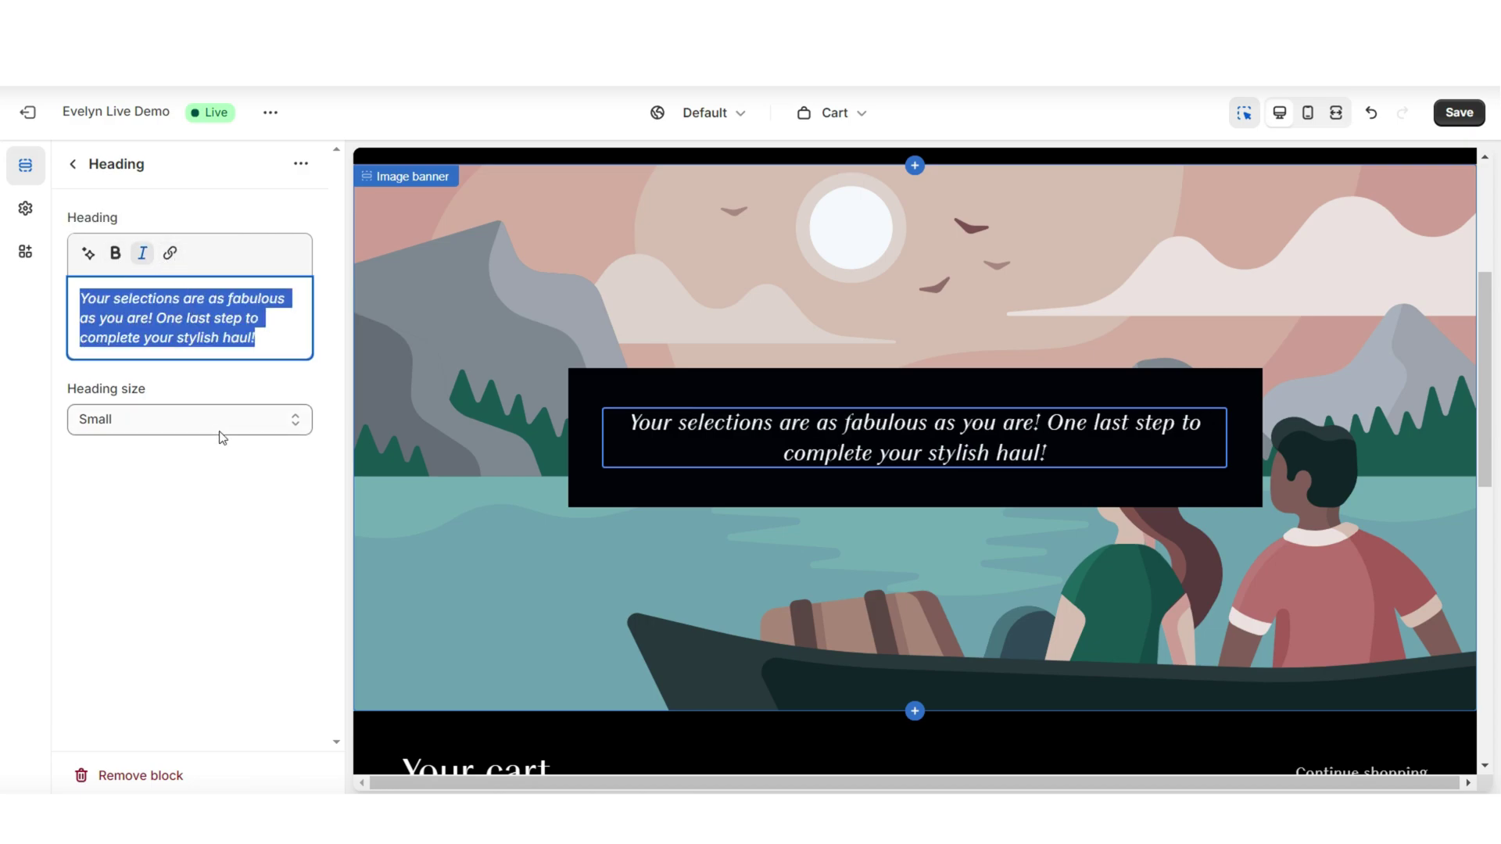
Turn off the cart image banner's text container on both desktop and mobile
left_click(398, 455)
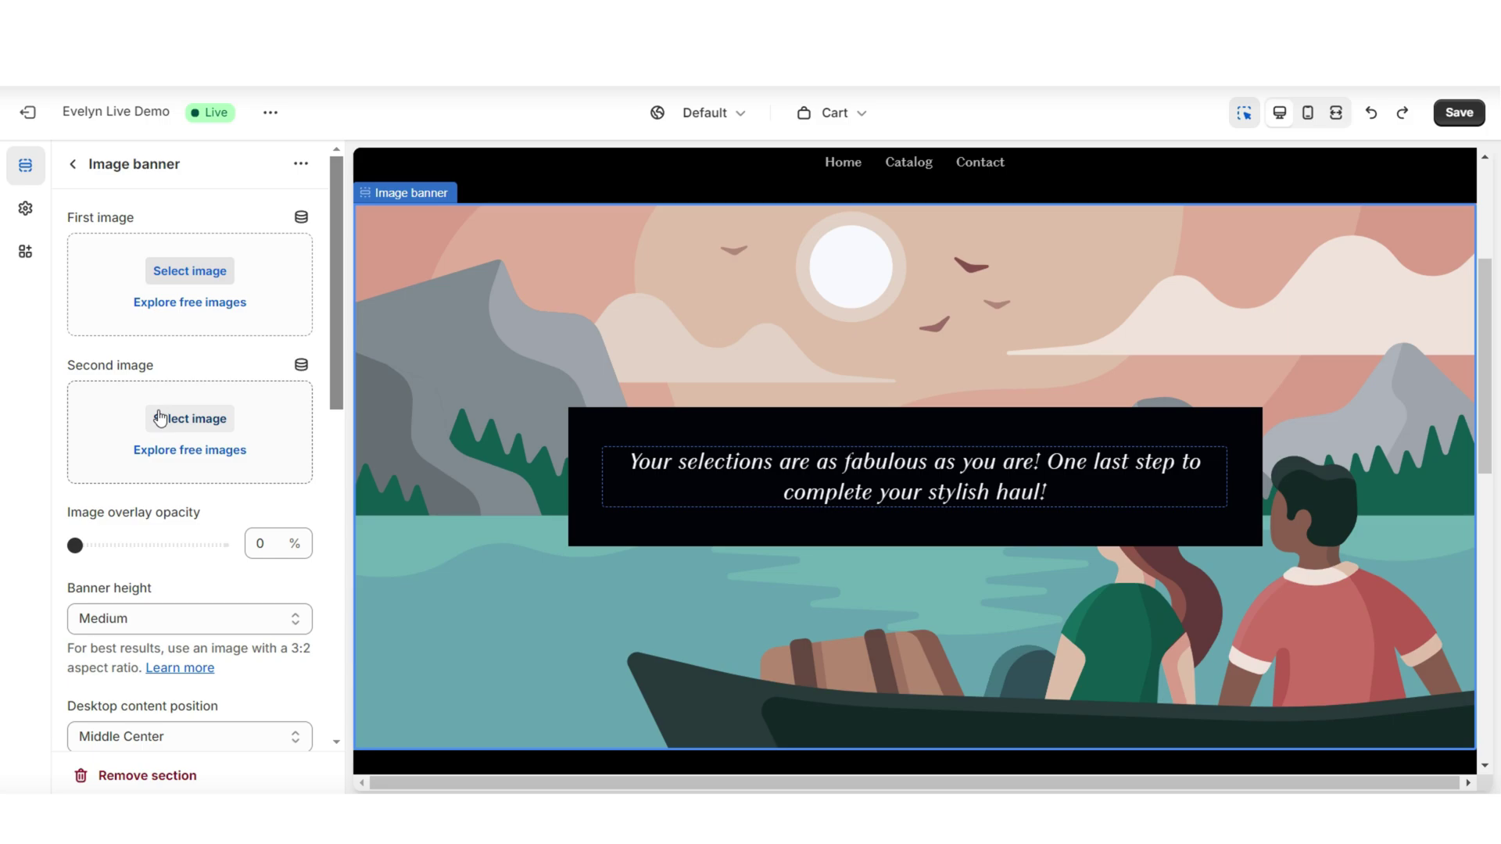
scroll(245, 448, "down", 4)
left_click(90, 499)
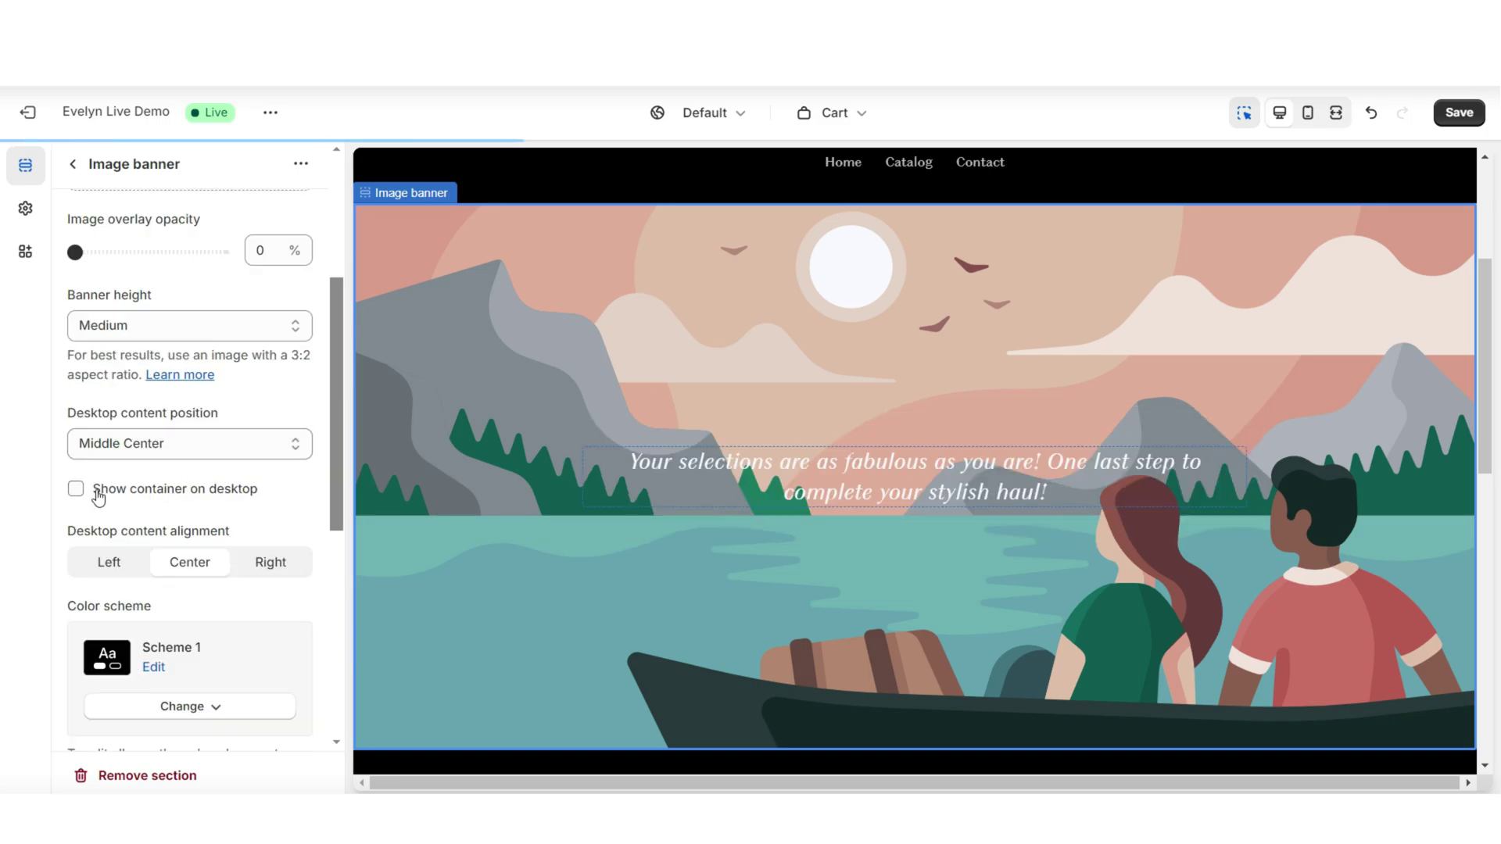
scroll(125, 490, "down", 6)
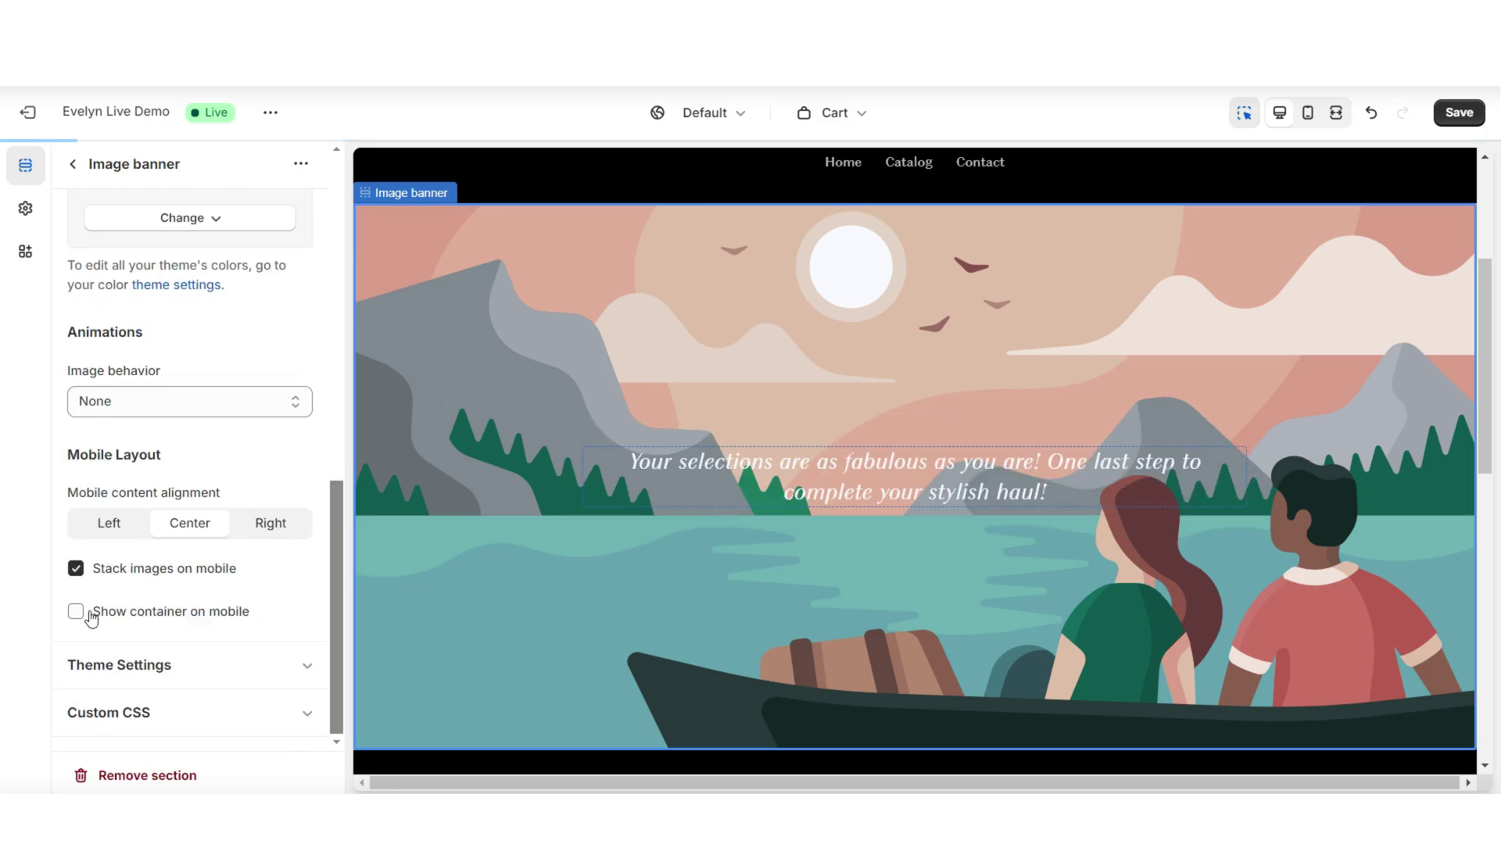
scroll(129, 579, "up", 10)
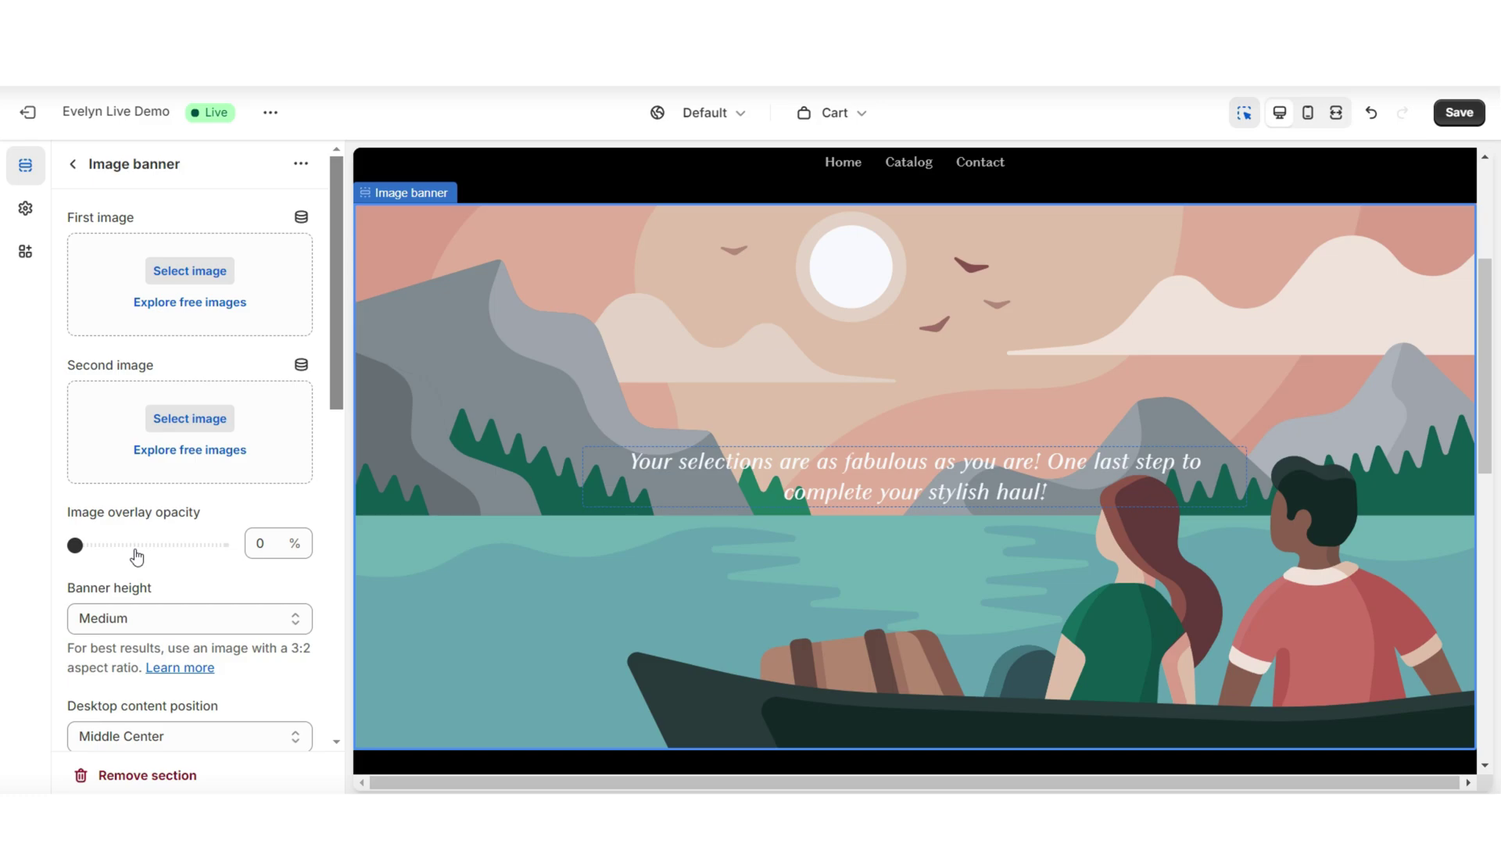
Set the banner's overlay opacity to 60% and height to Small, with the handbag-and-heels picture as its first image
left_click_drag(136, 547, 131, 545)
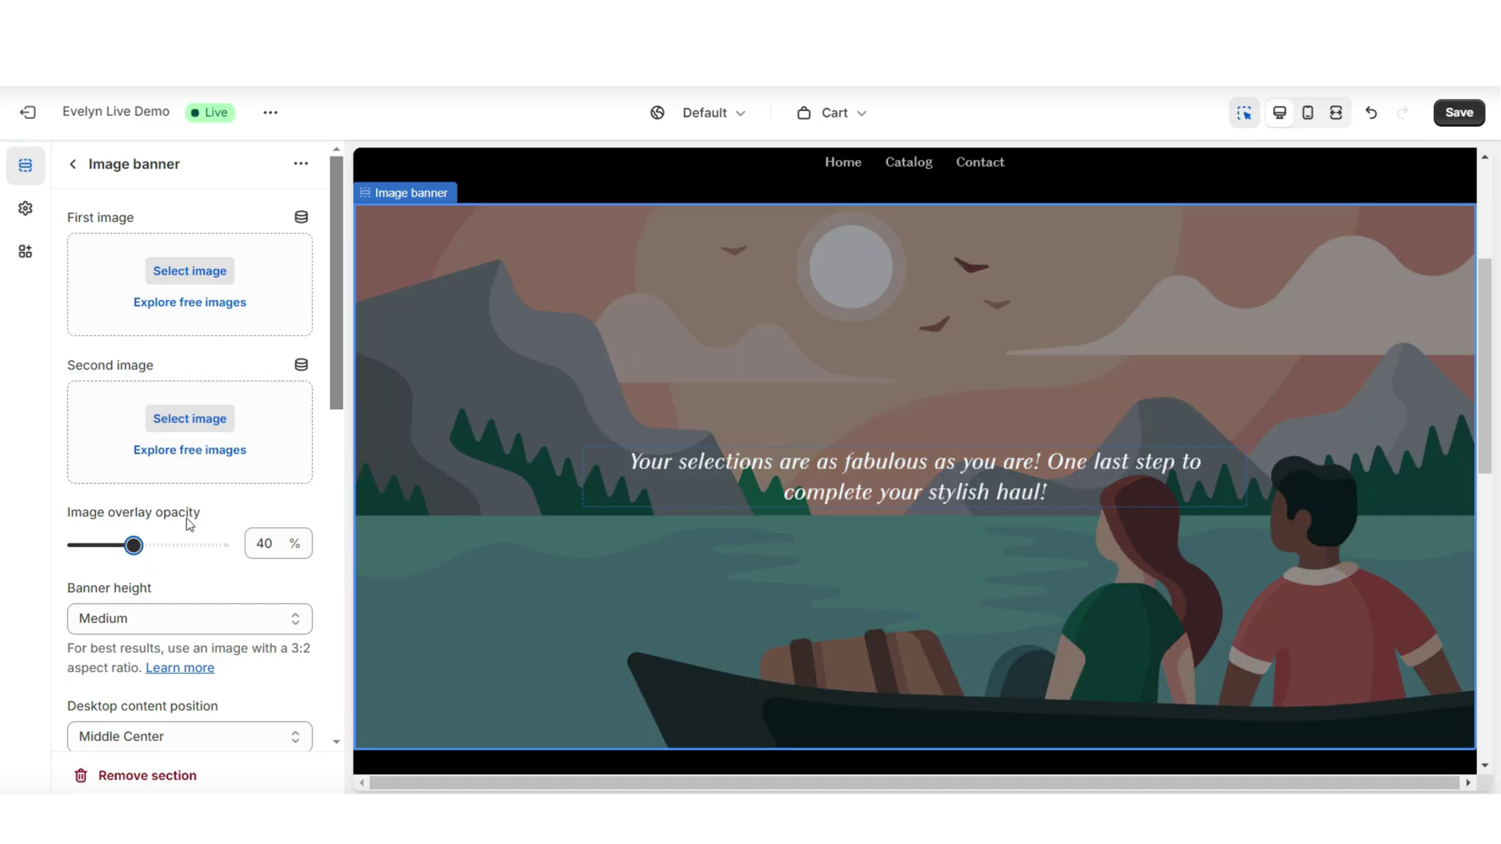
left_click_drag(152, 551, 163, 546)
left_click(102, 619)
left_click(96, 669)
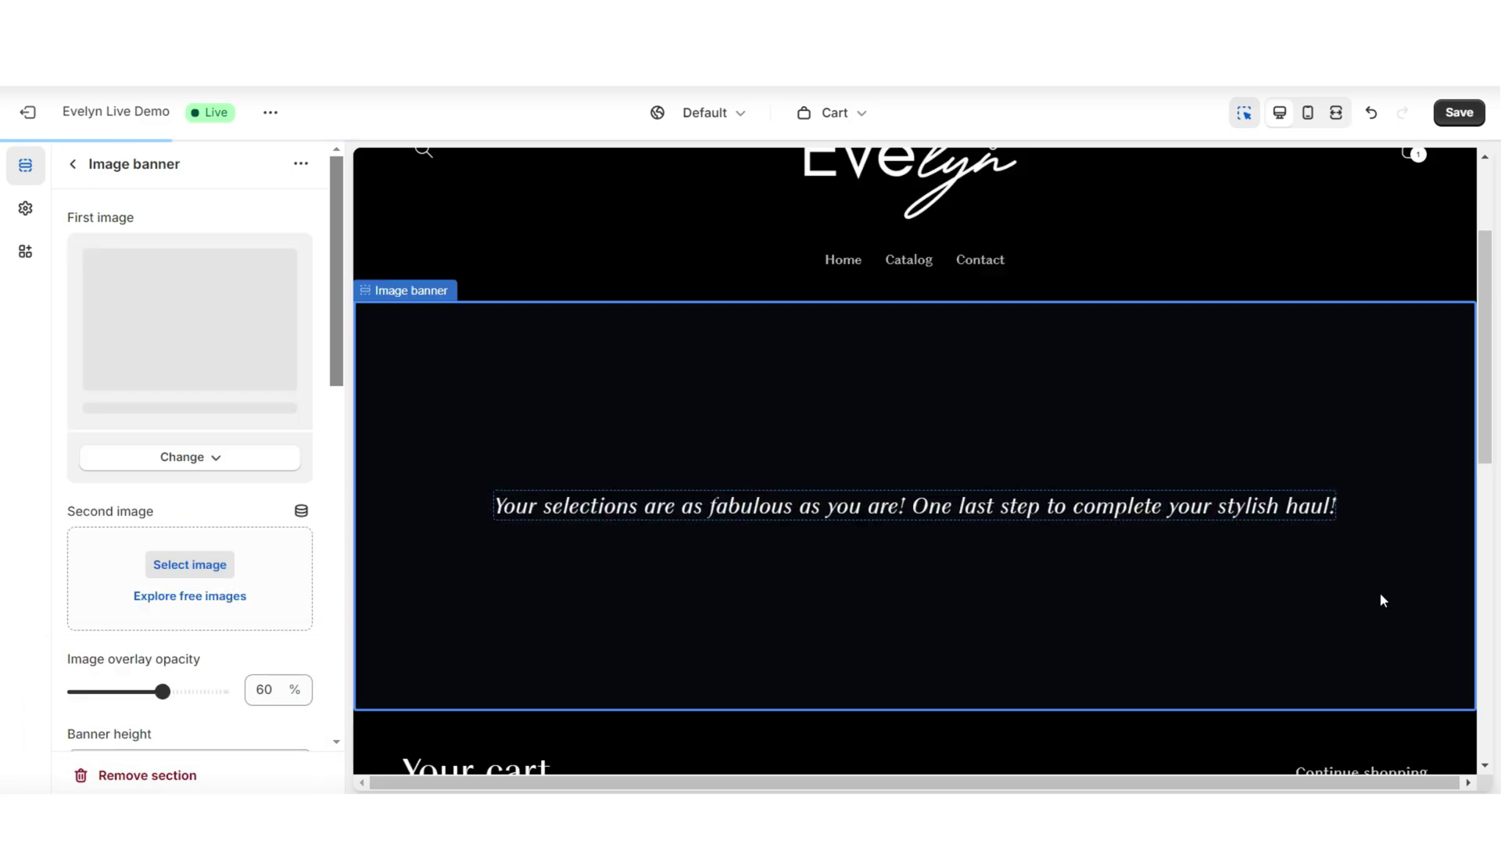
Set the cart banner's heading size to Medium
left_click(1321, 506)
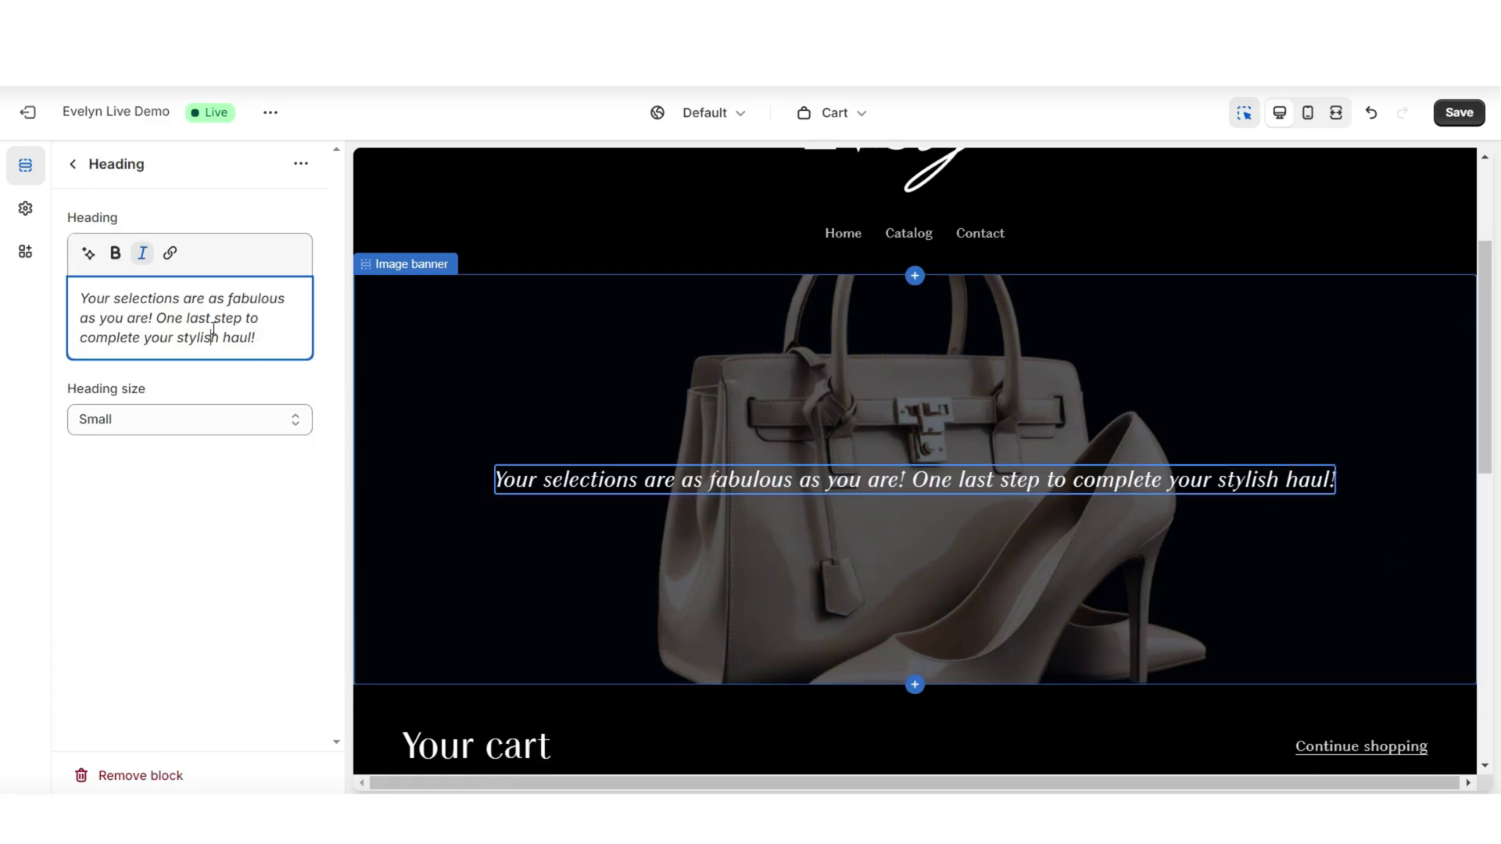
left_click(174, 422)
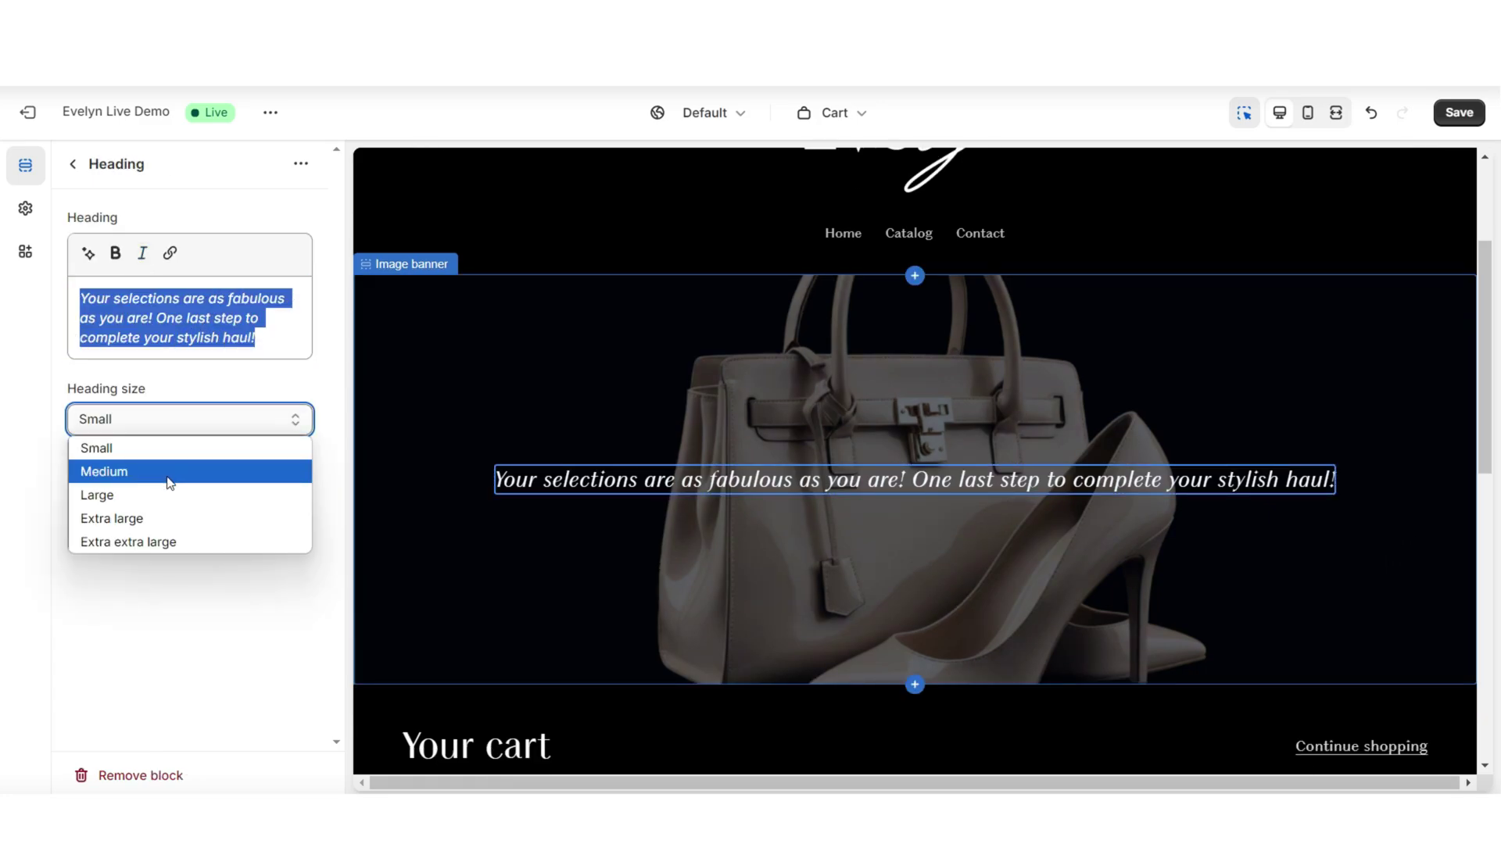
left_click(167, 474)
Review the banner on the cart page in the full-width preview, save the changes and return to the desktop view
left_click(1337, 114)
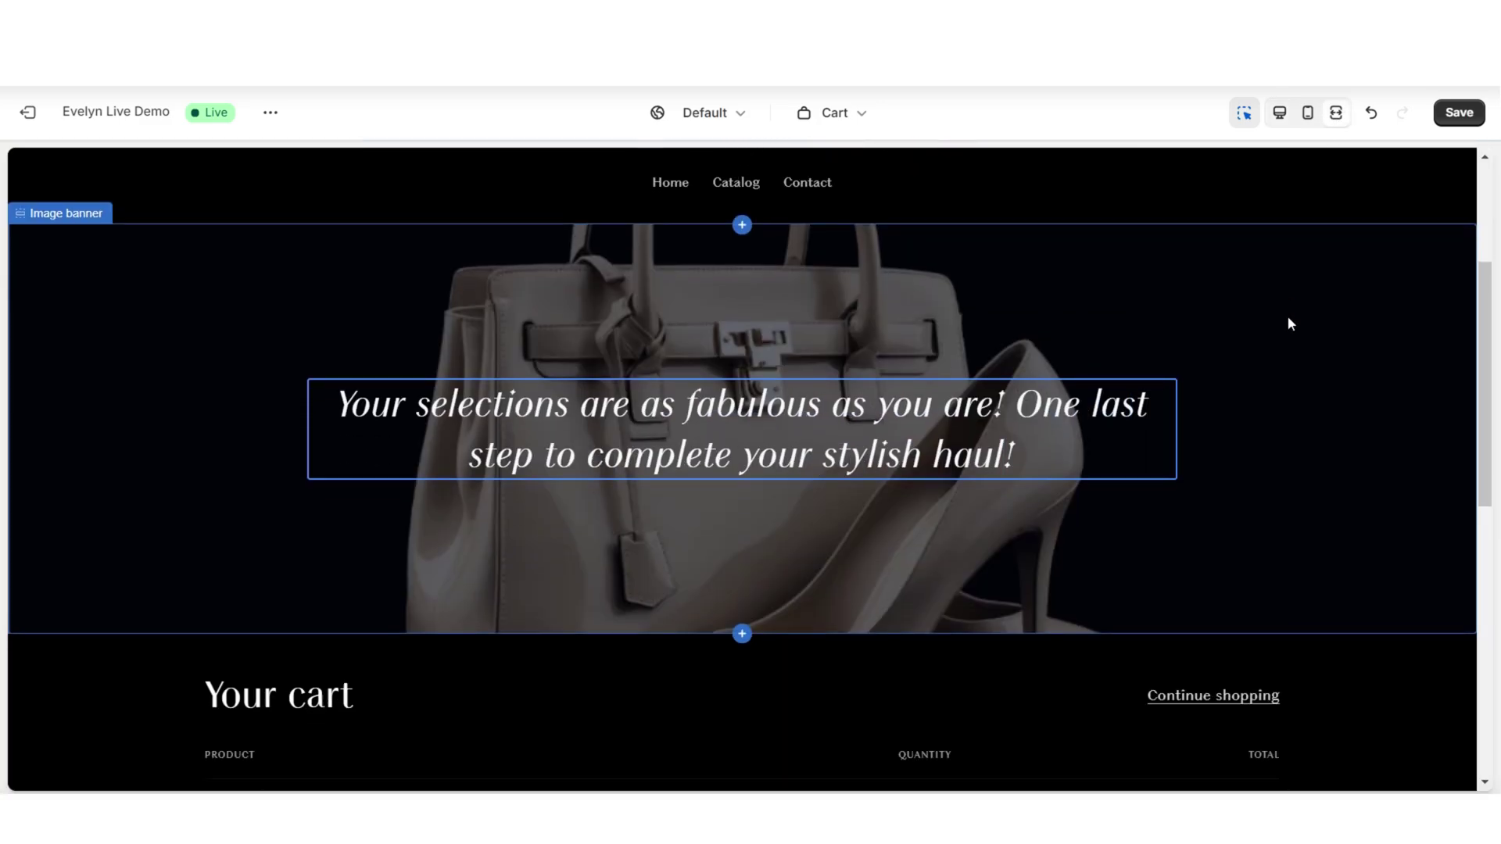
left_click_drag(1488, 334, 1492, 299)
left_click(1280, 112)
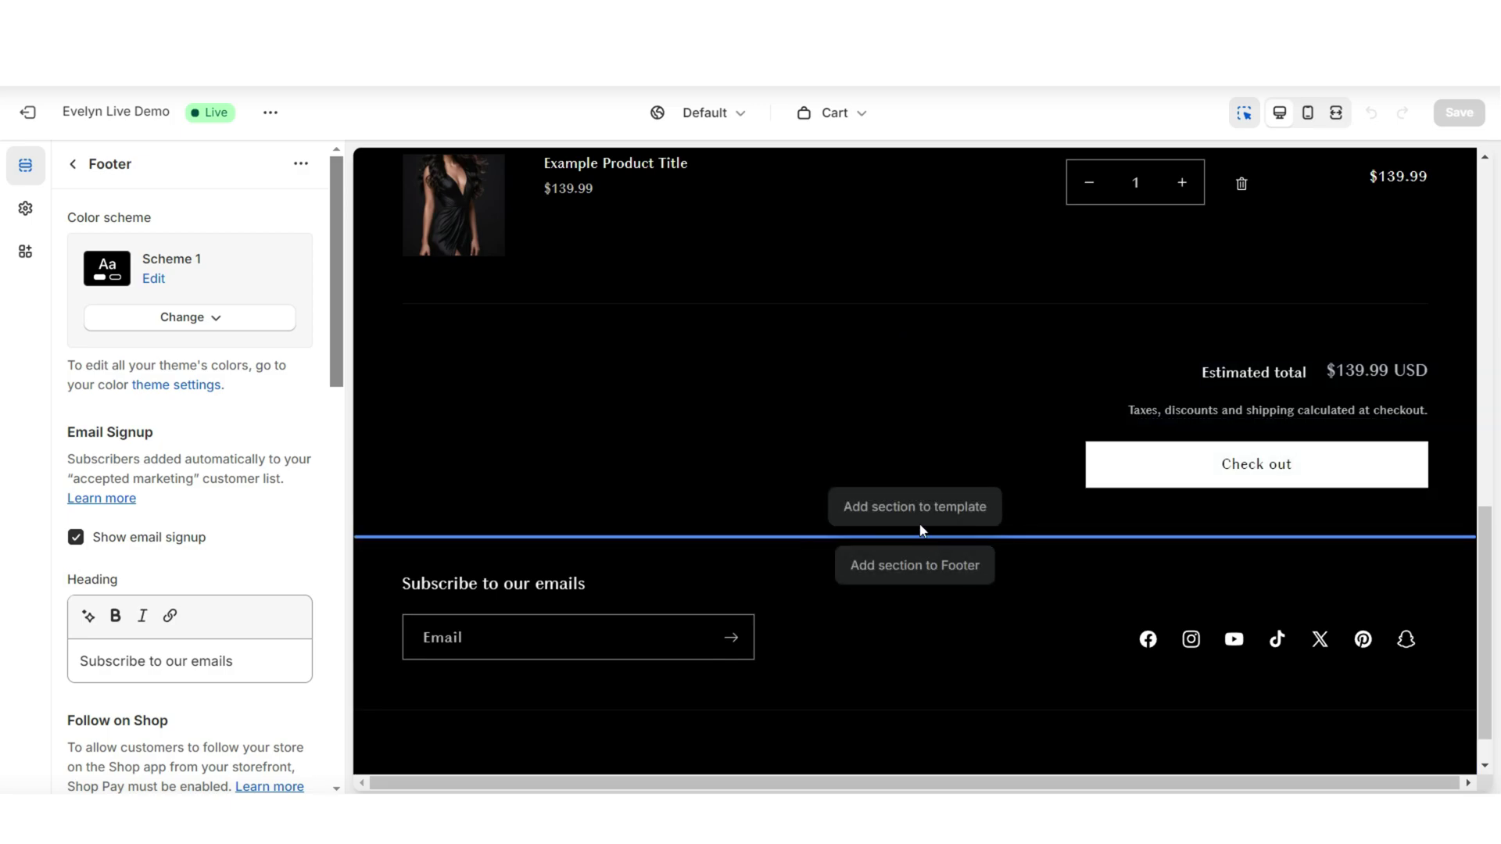
Add a Featured collection section to the cart template below the checkout area and set its heading to "Grab an add-on"
left_click(922, 510)
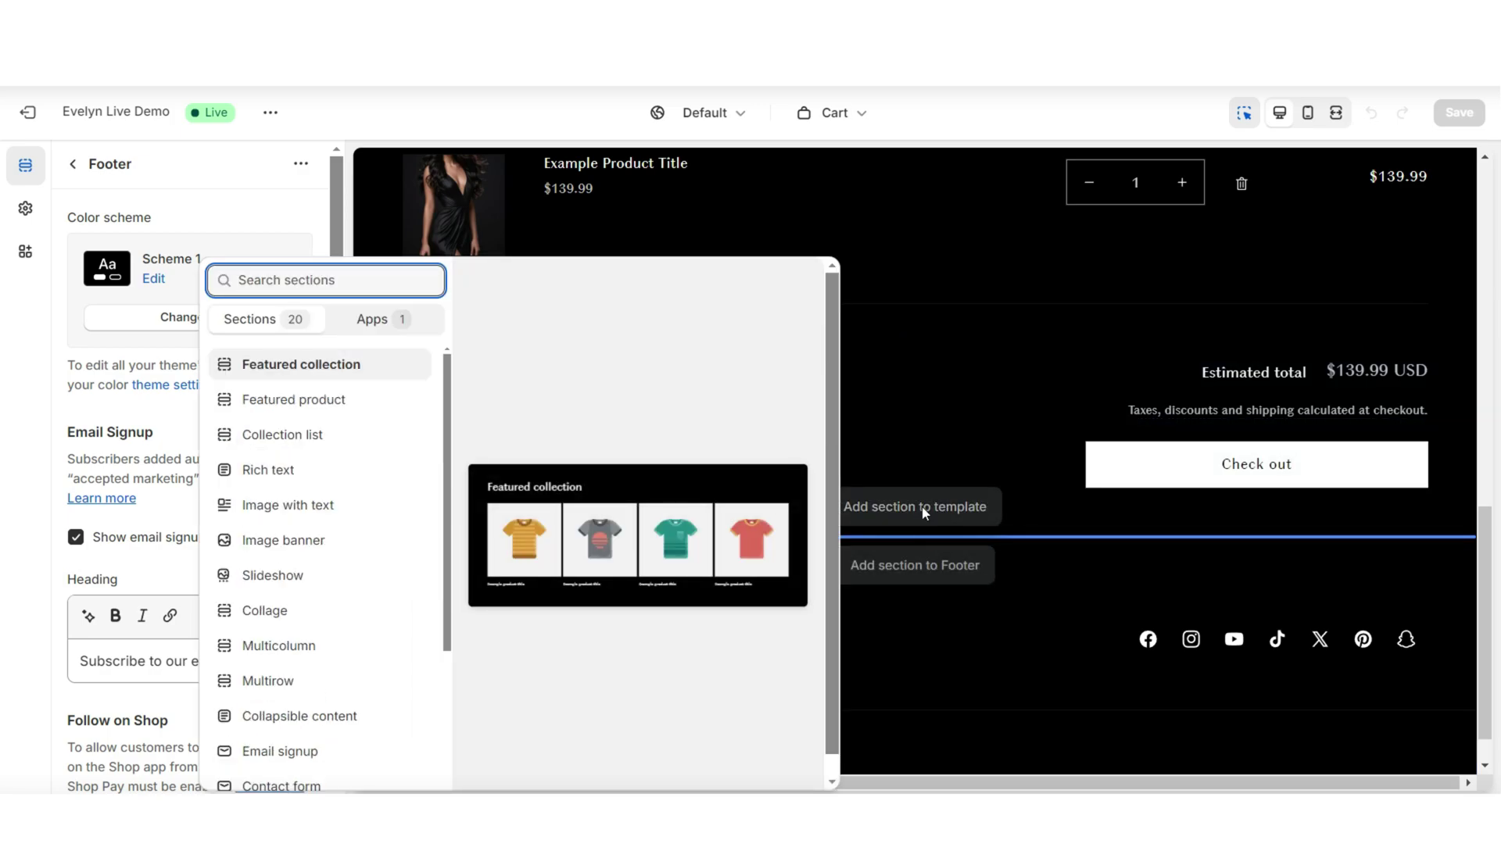
left_click(303, 366)
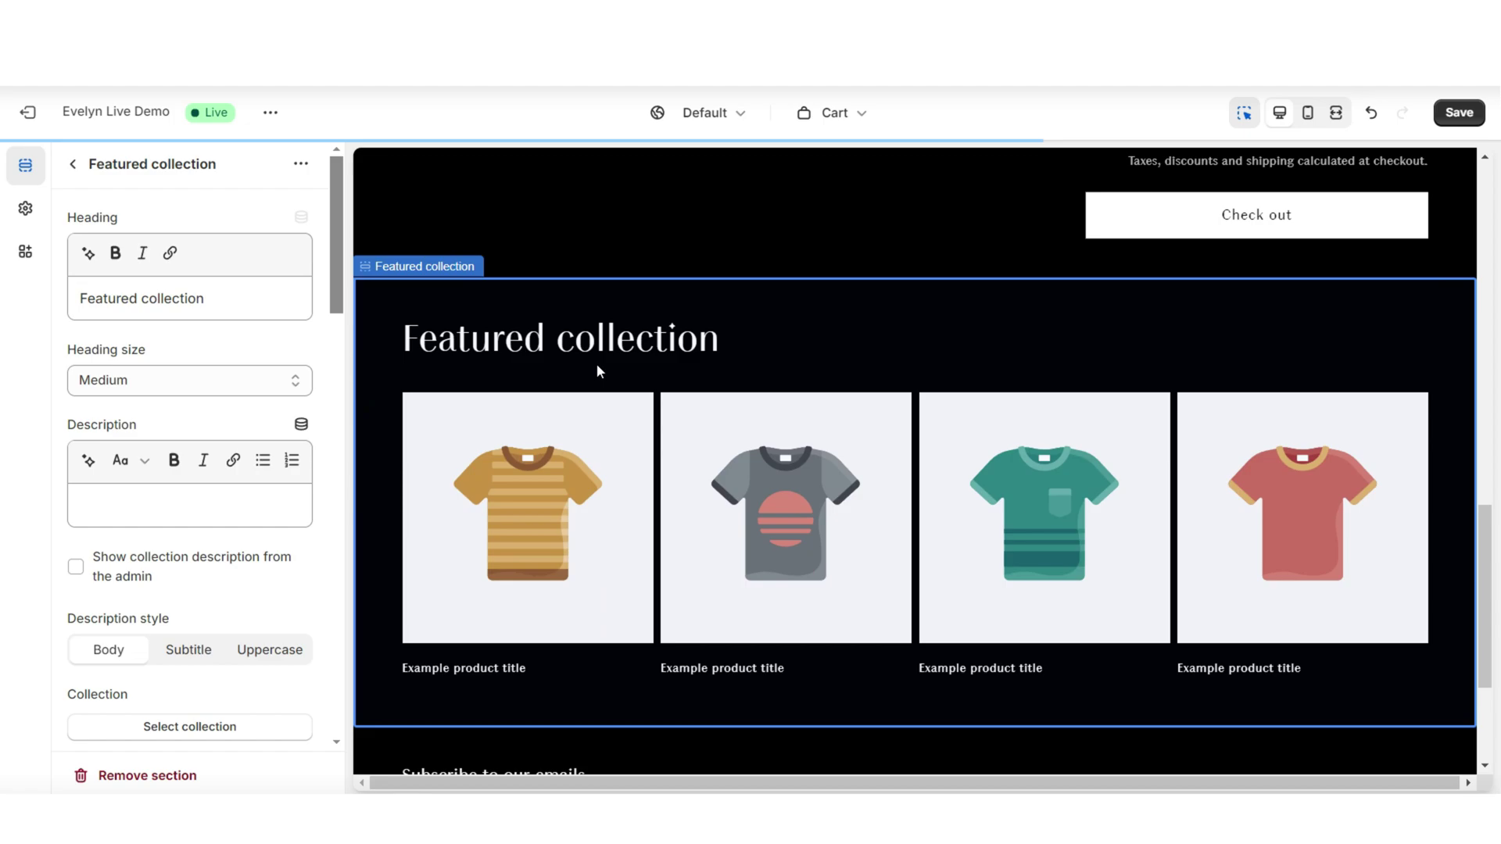
triple_click(206, 304)
type("Grab an add-on")
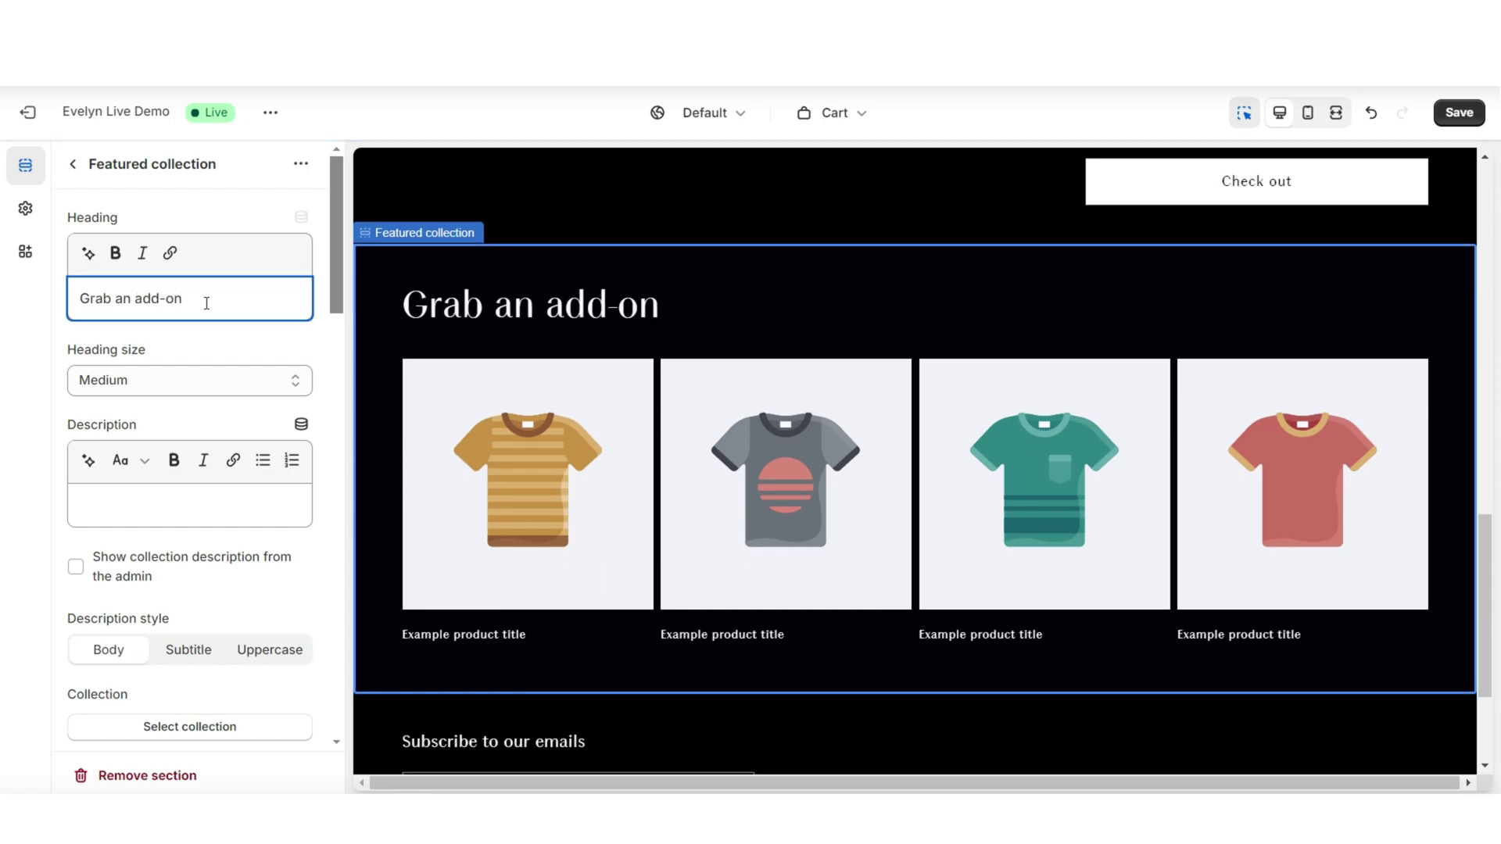
Assign the first "Example Product Collection" to the "Grab an add-on" section
scroll(317, 293, "down", 6)
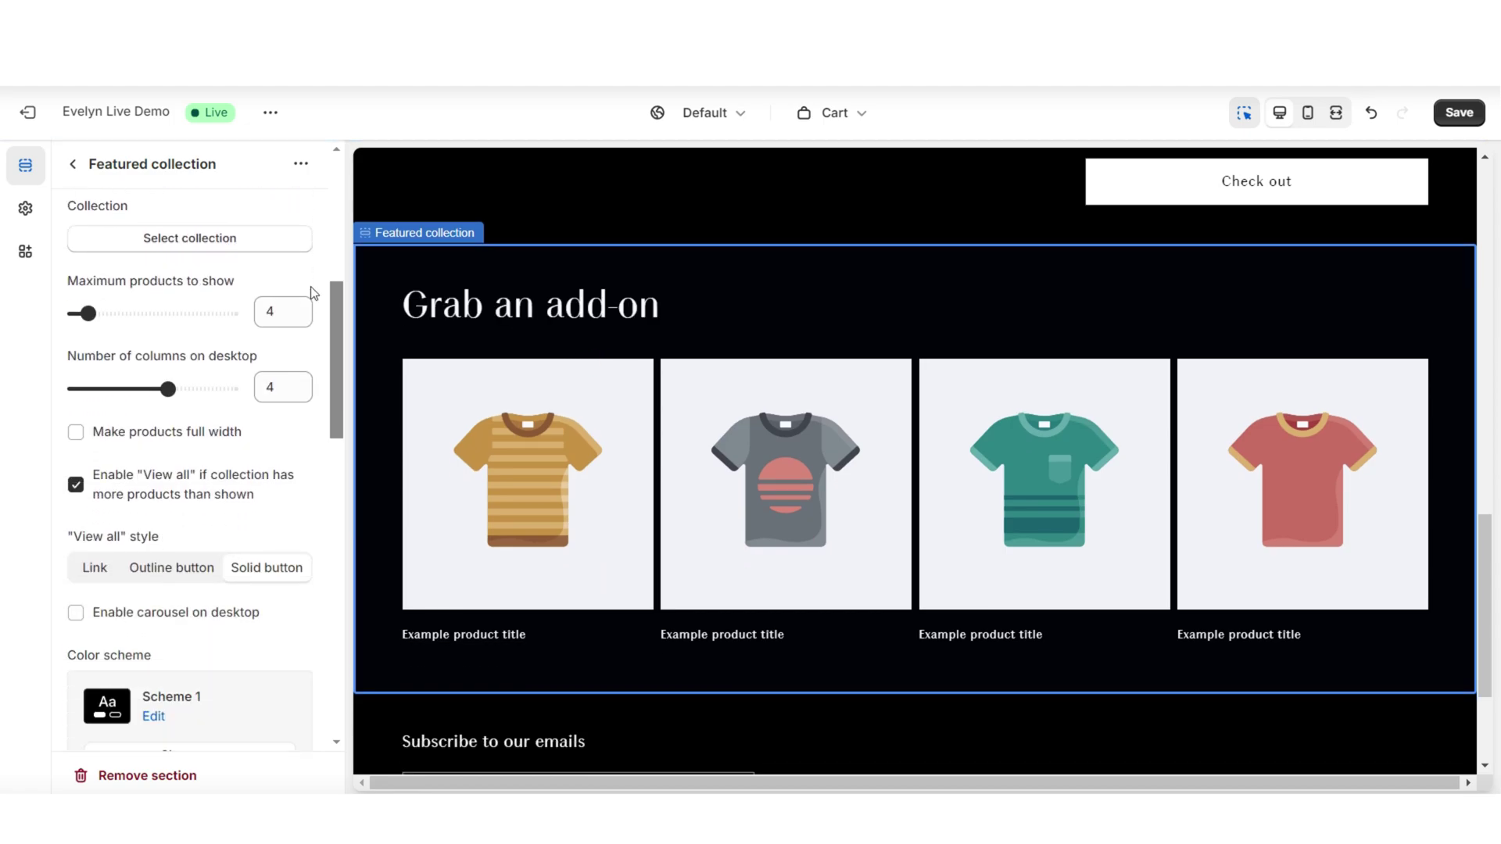
left_click(243, 250)
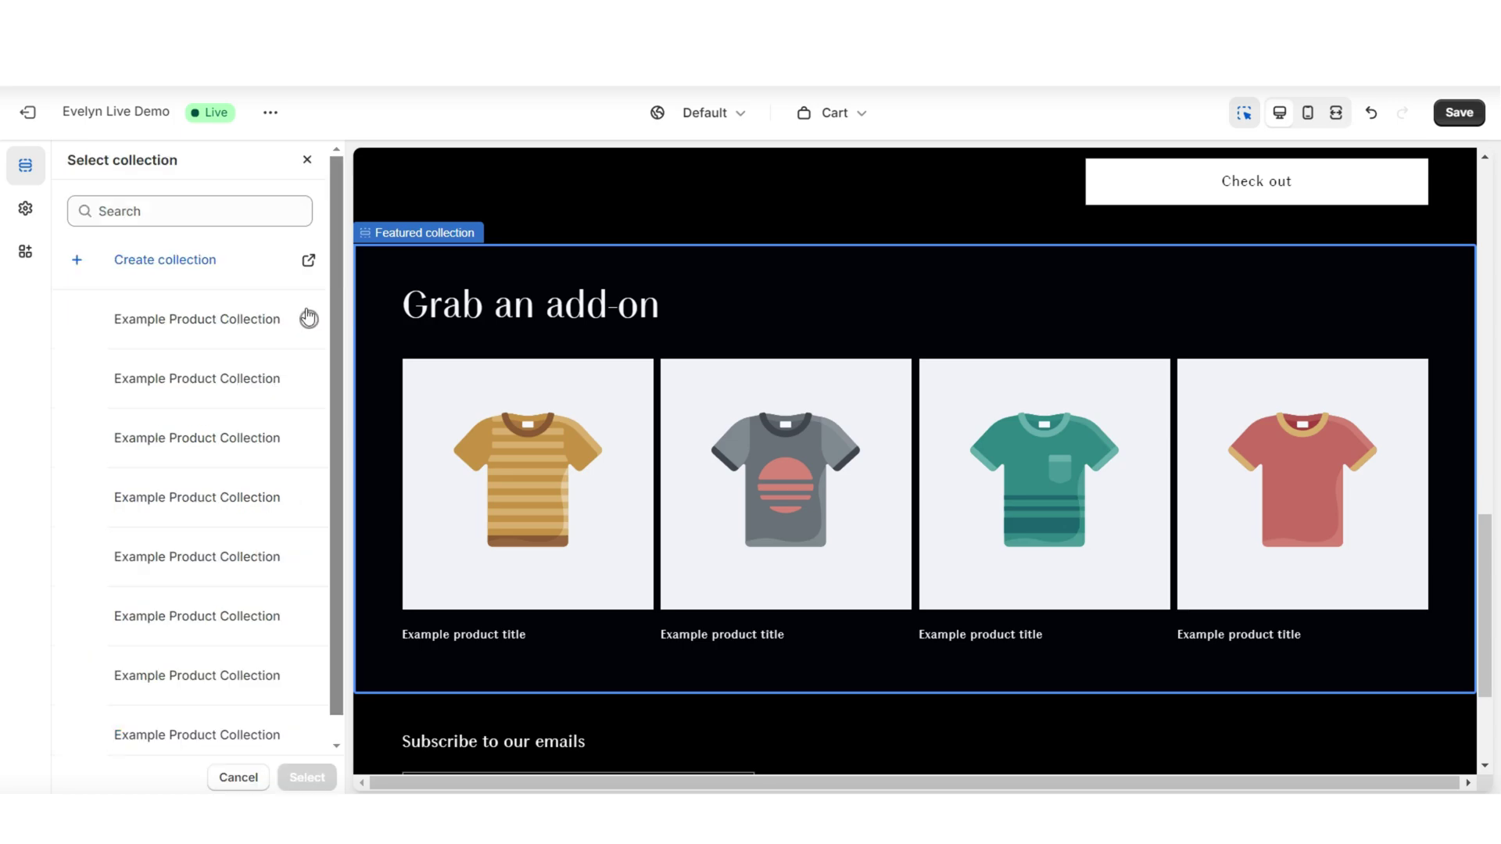
left_click(309, 321)
Save the cart template and review the whole page, from the announcement bar to the add-on products, in the full-width preview
key("ctrl+shift+f")
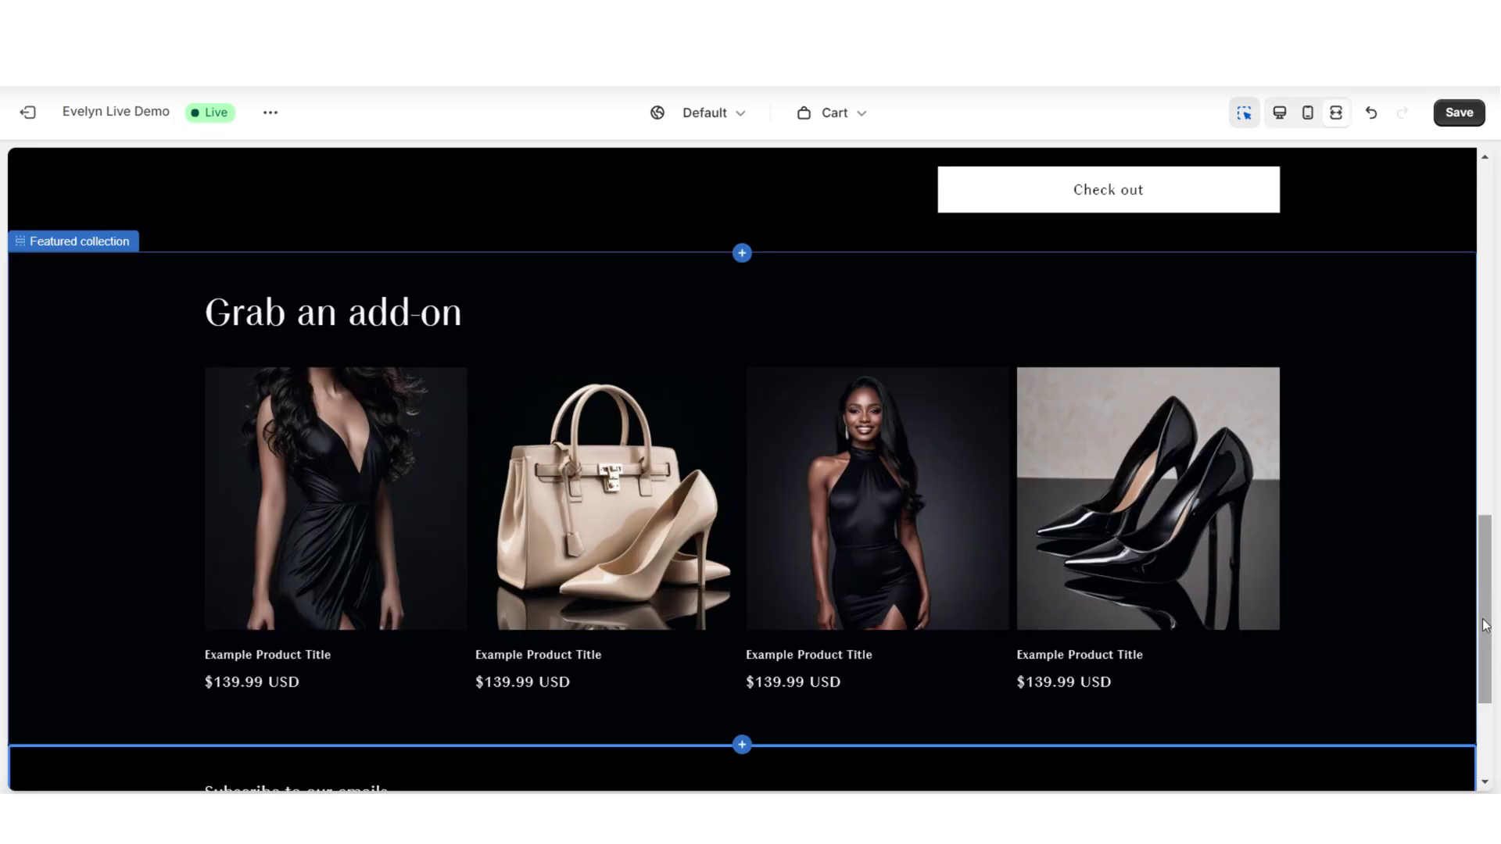
scroll(1485, 625, "up", 5)
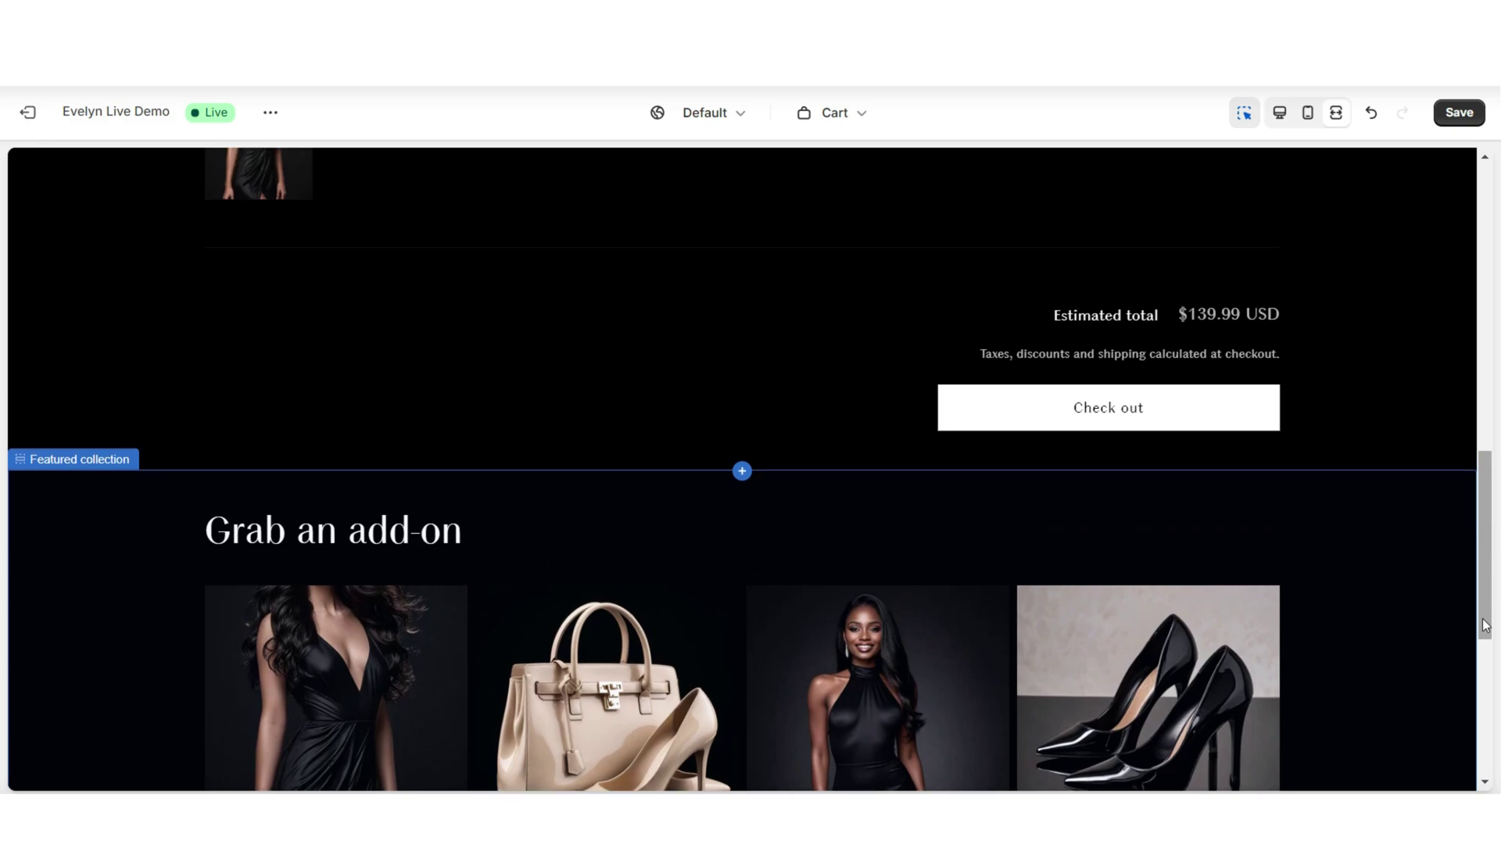
scroll(1485, 626, "up", 8)
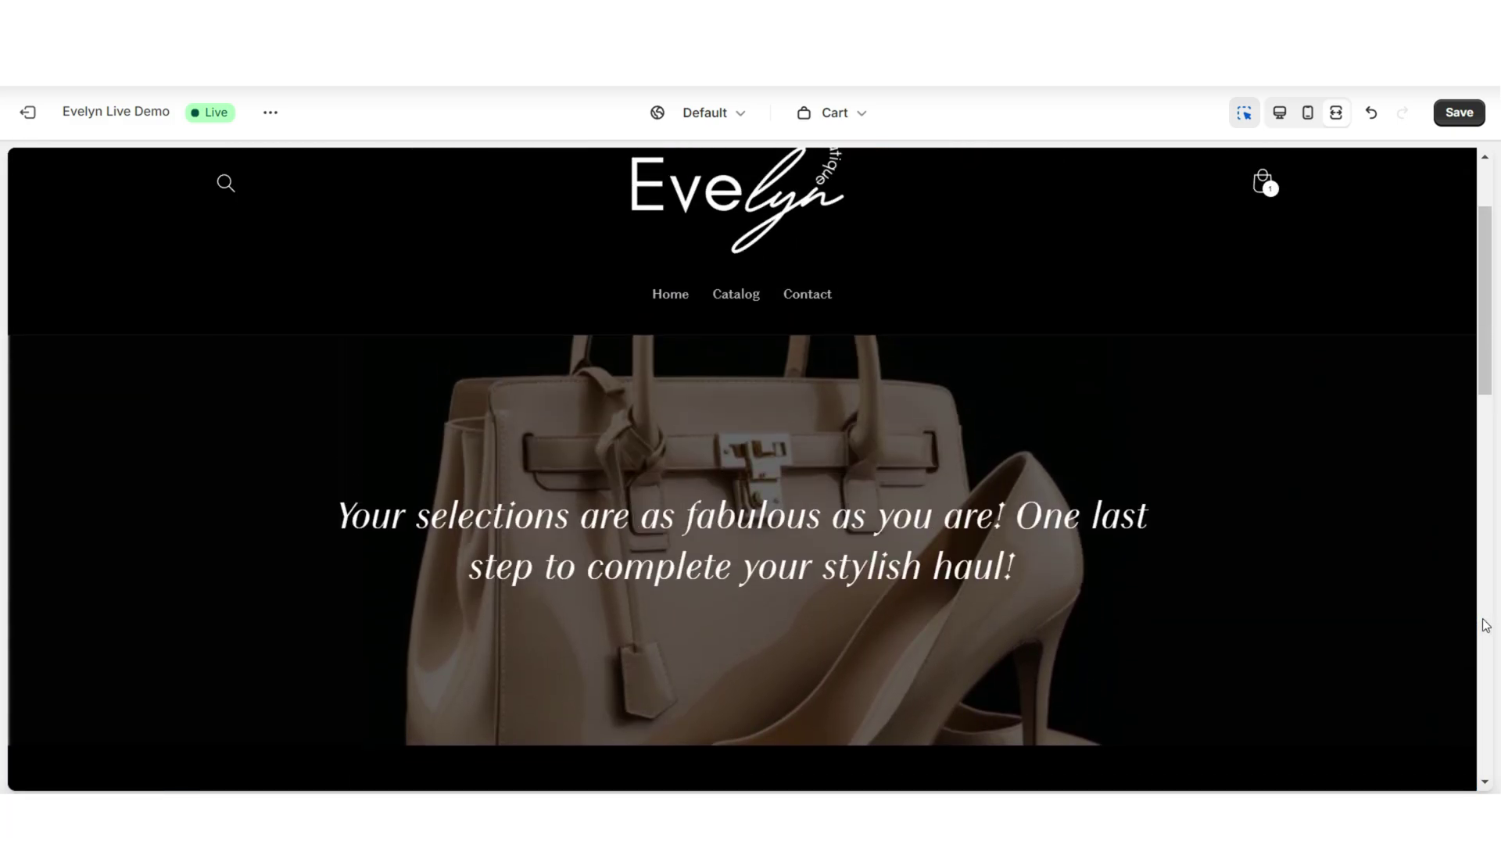
scroll(1485, 625, "down", 1)
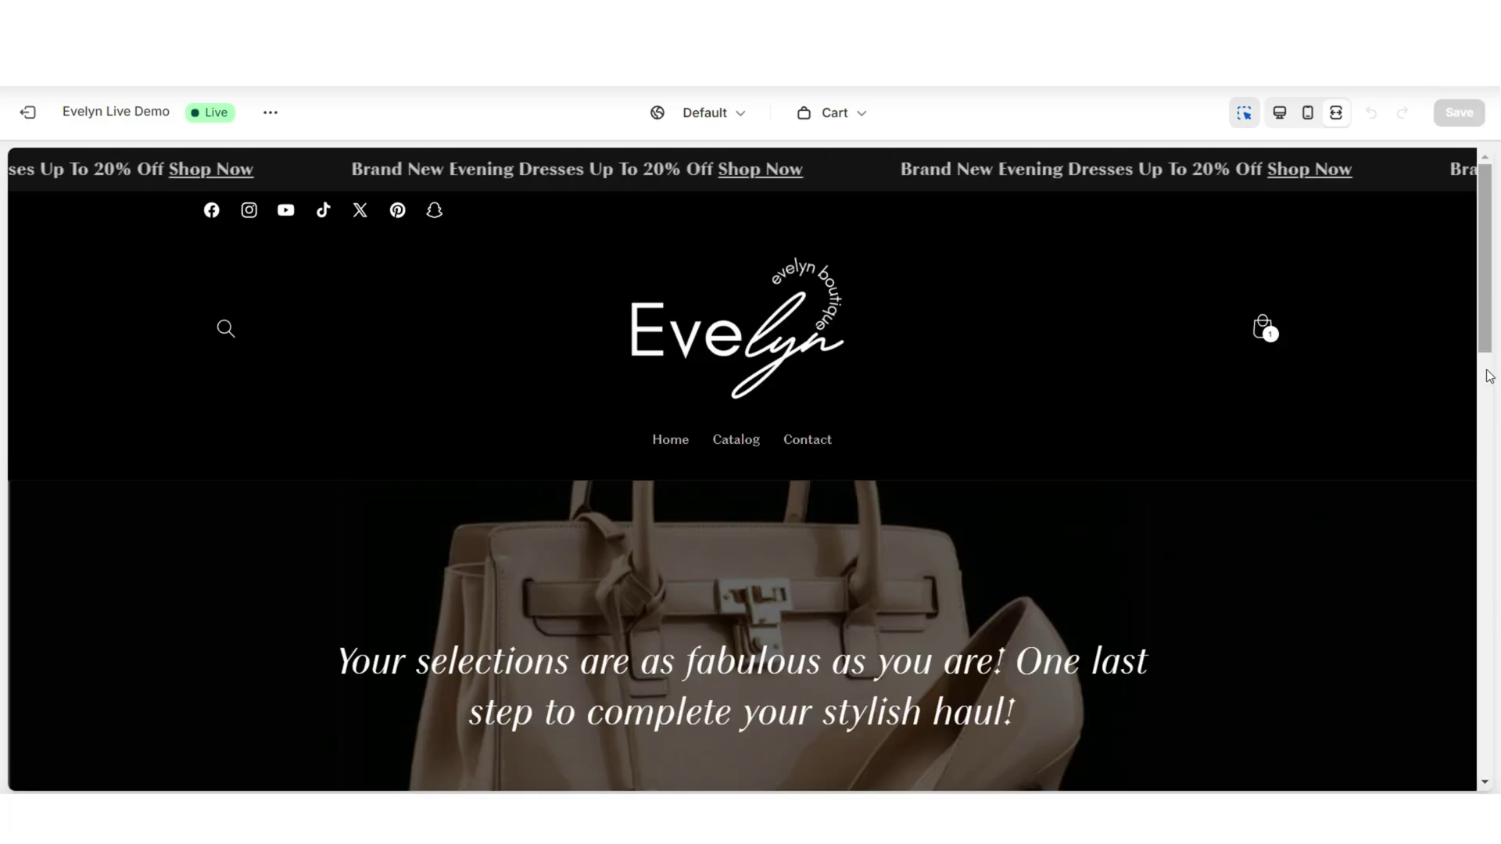
scroll(1485, 374, "down", 1)
scroll(1489, 376, "down", 8)
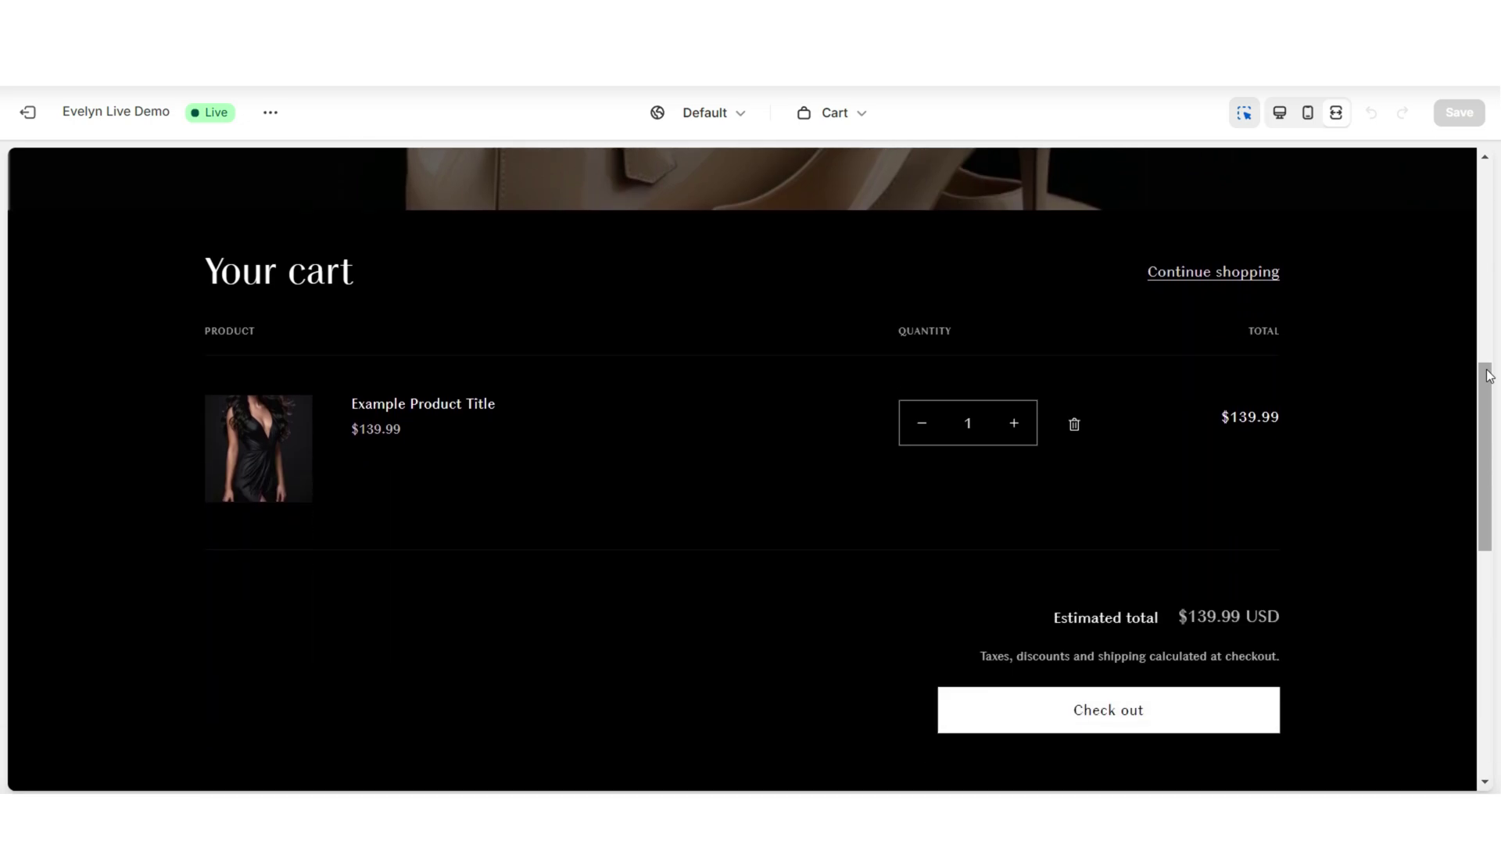
scroll(1487, 374, "down", 5)
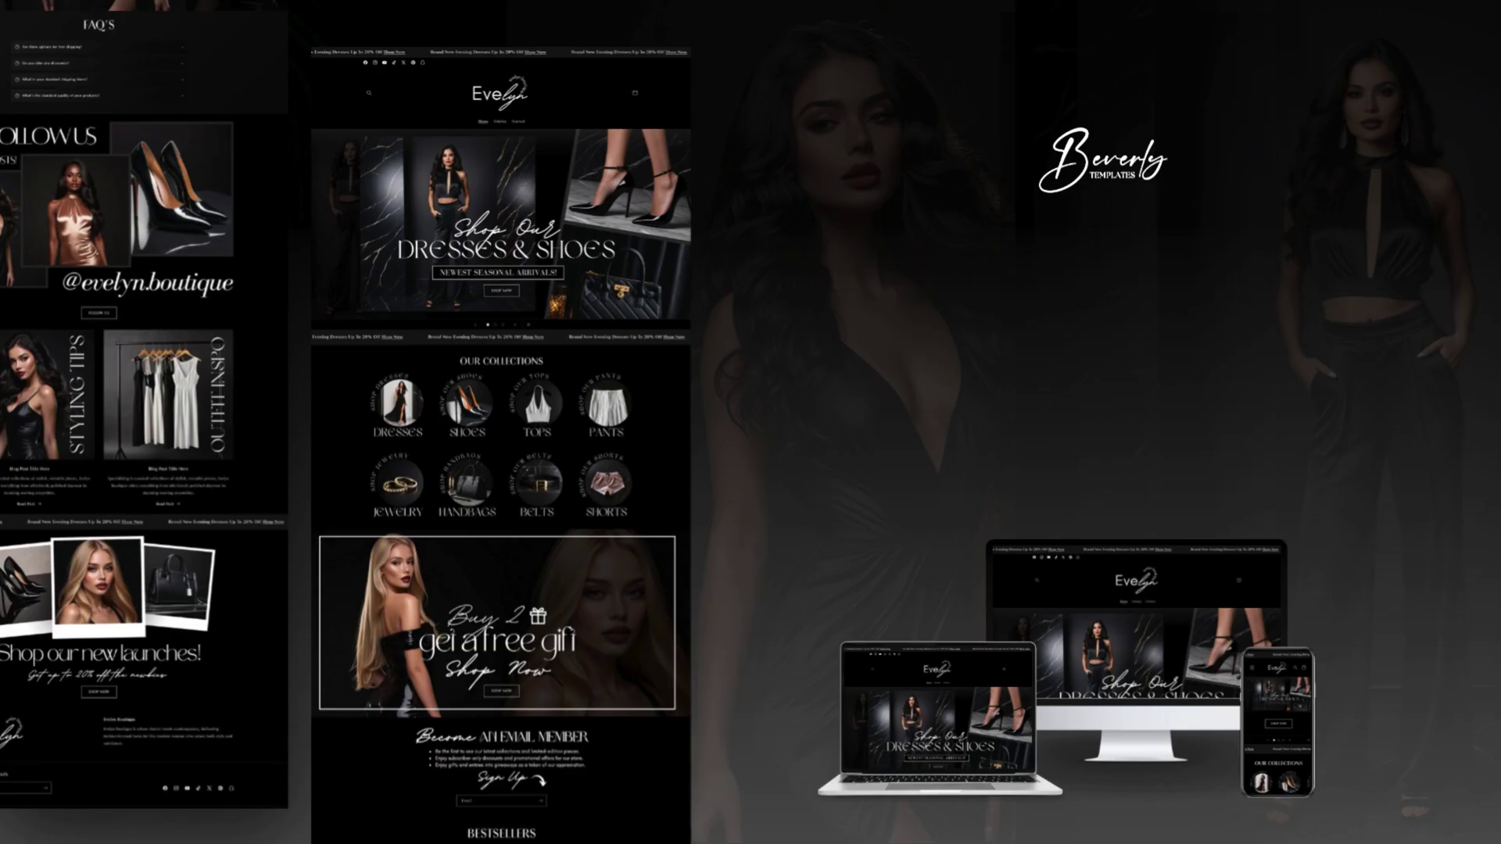